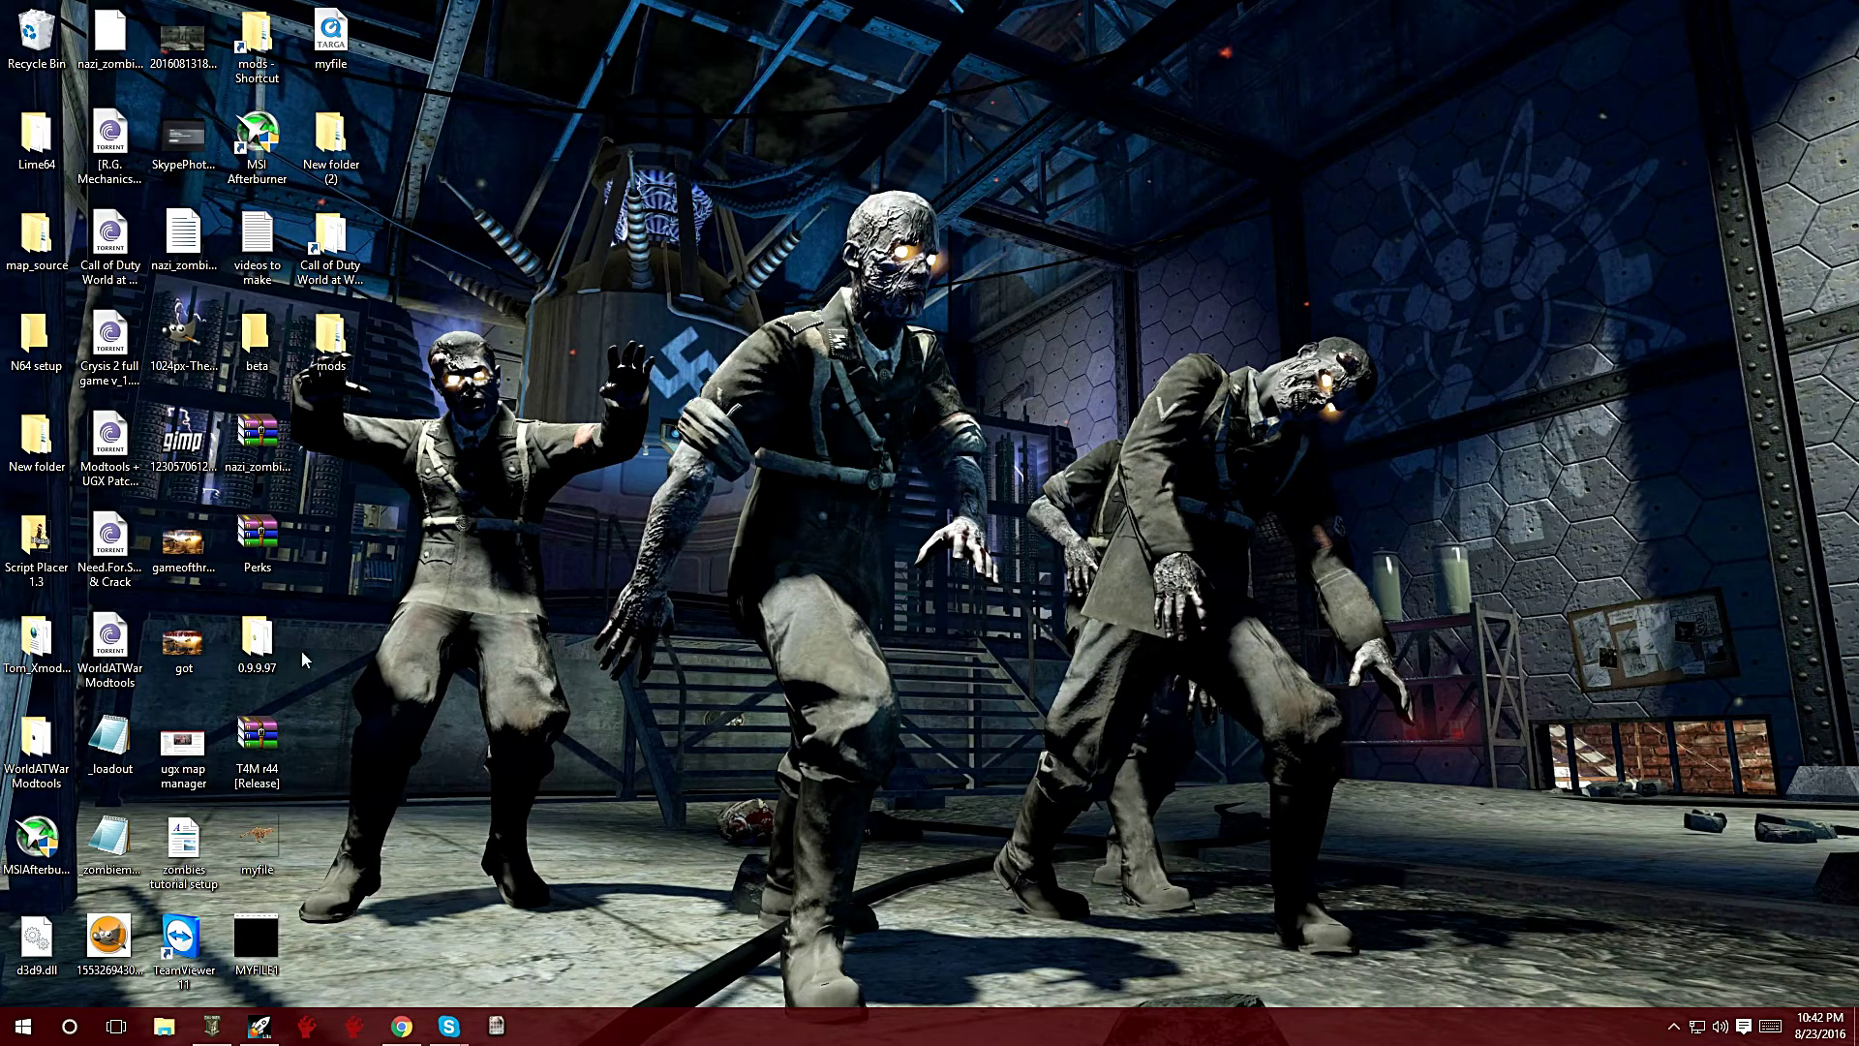
Open the exported folder inside the 0.9.9.97 folder from the desktop.
key(c)
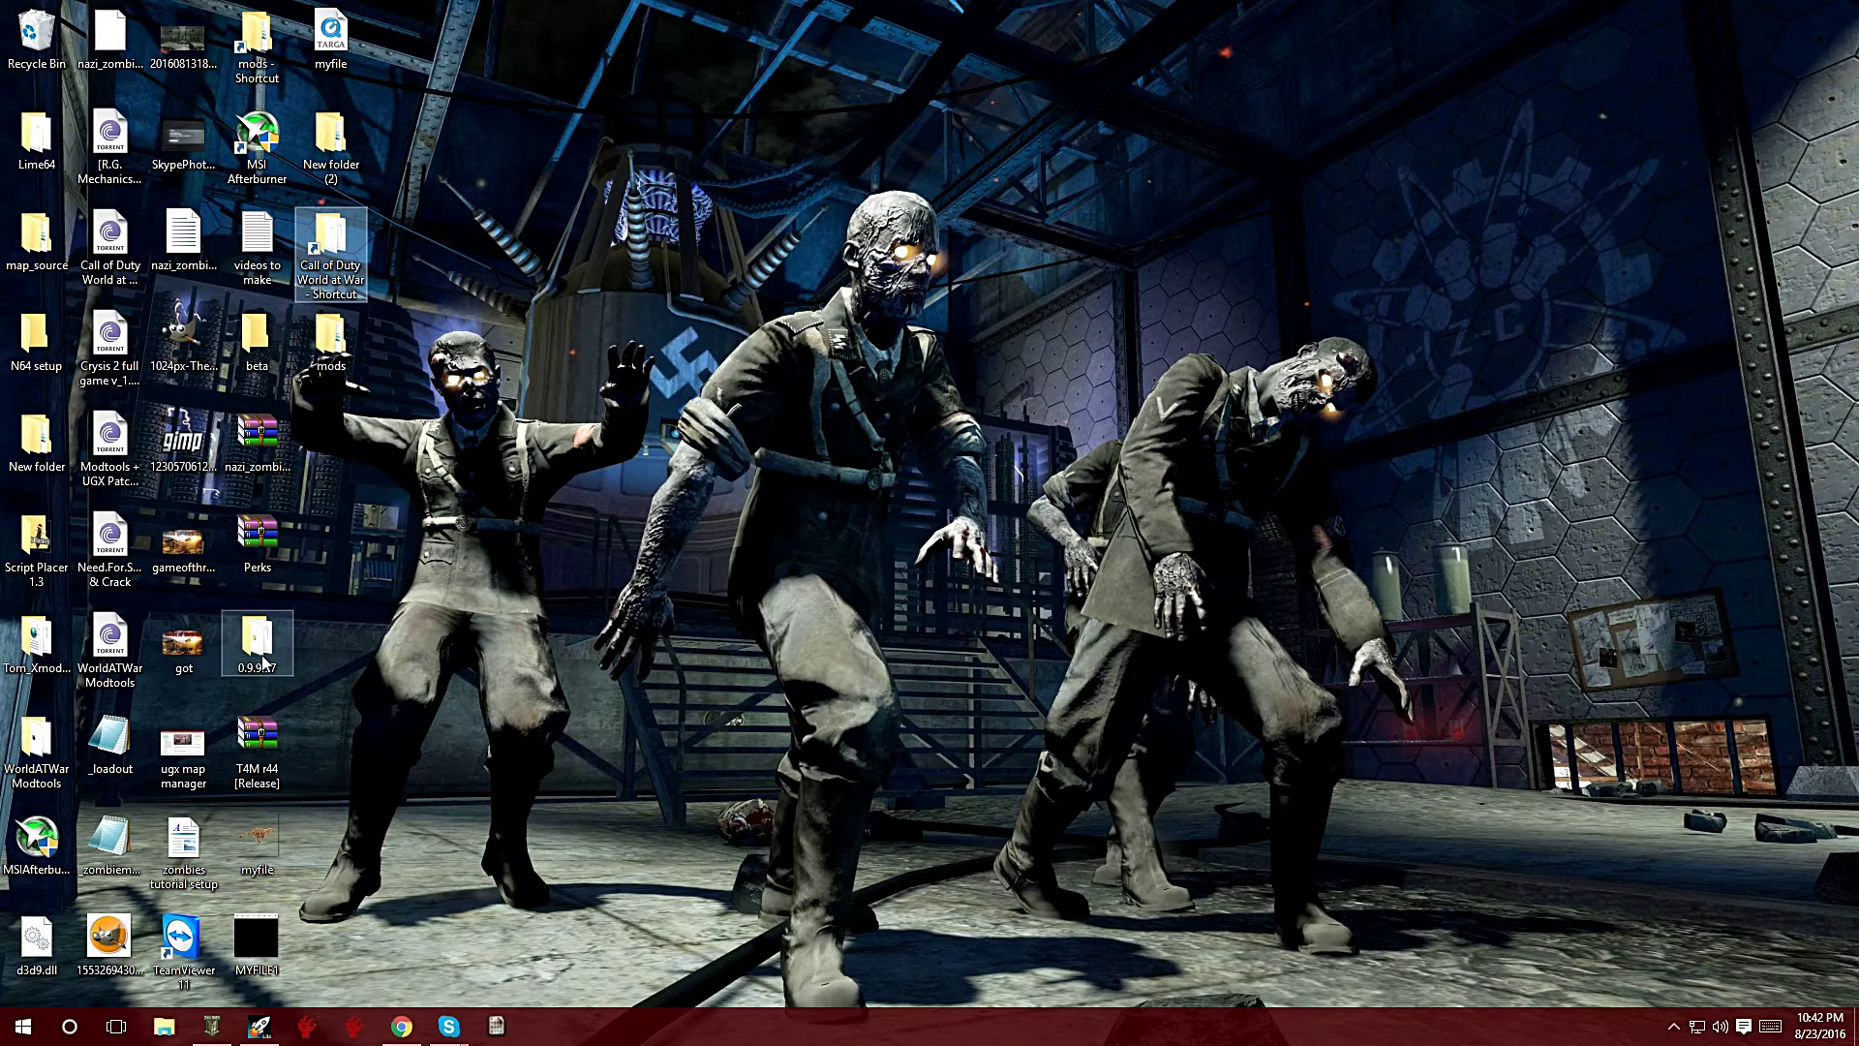
mouse_move(261, 675)
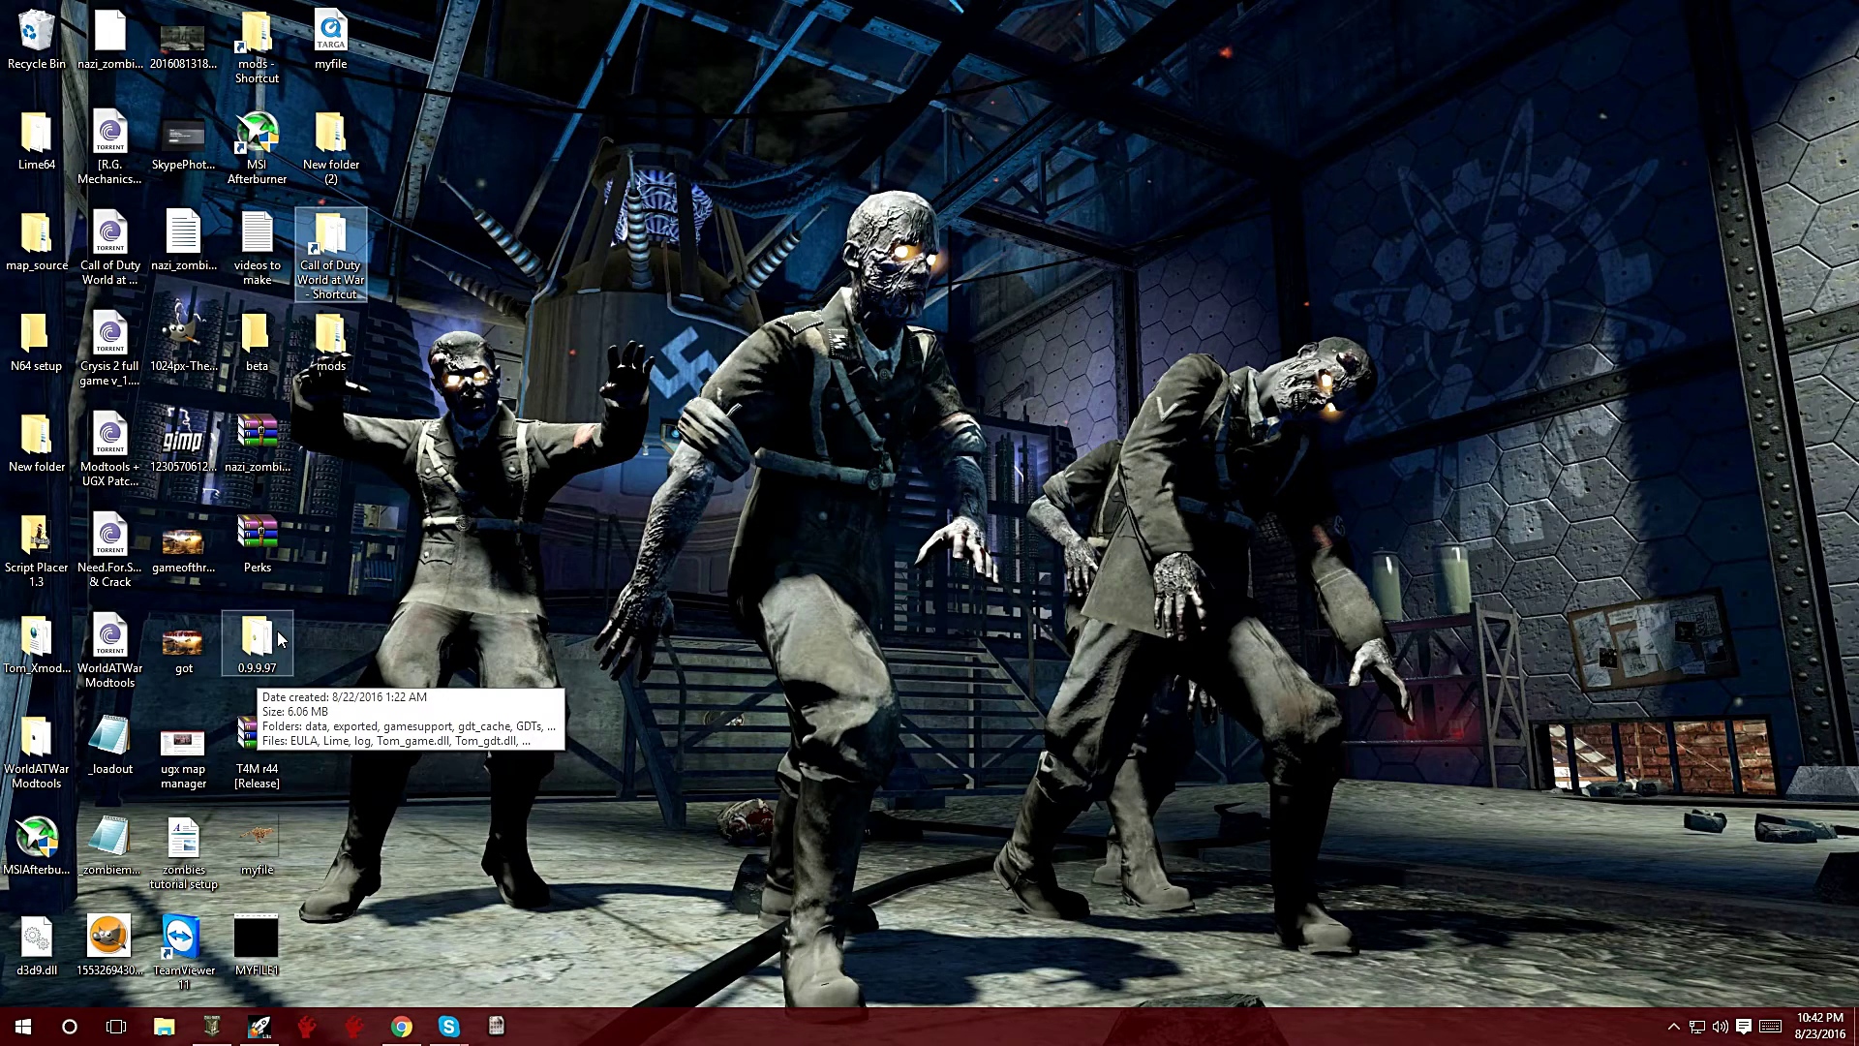
double_click(257, 641)
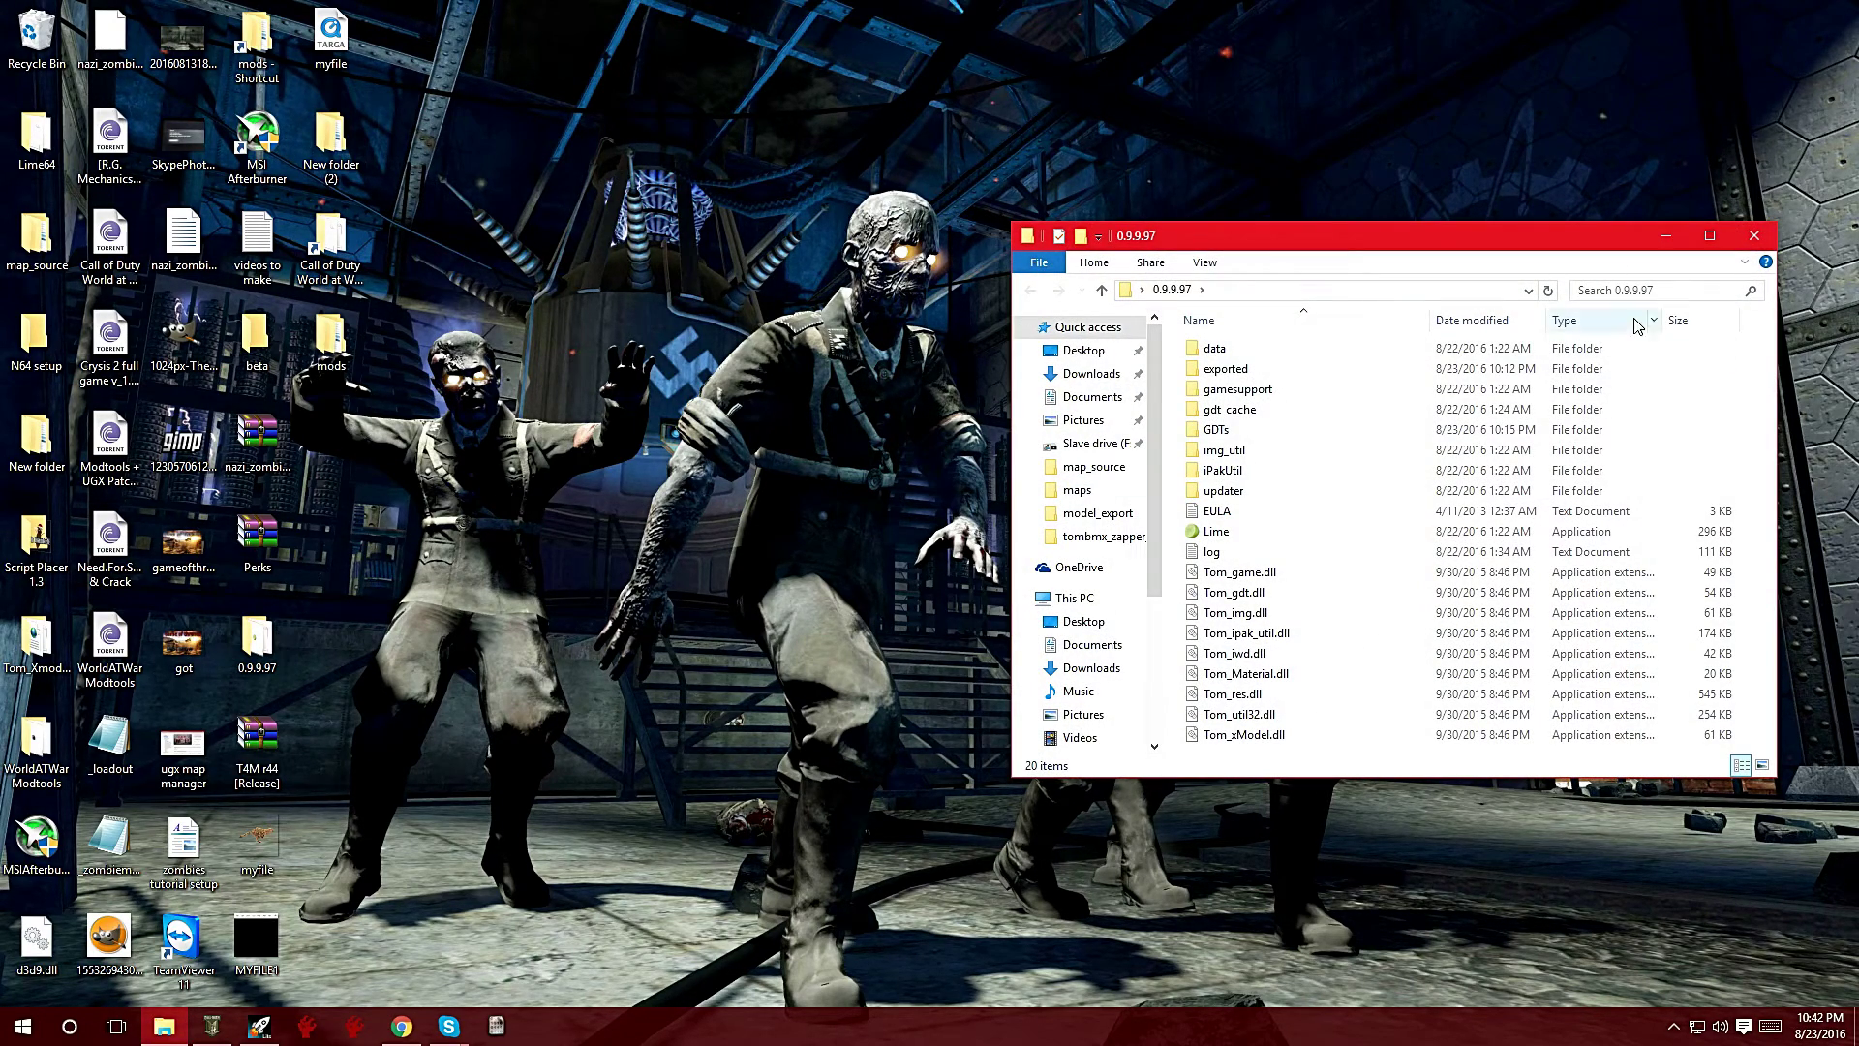
drag(1502, 242, 656, 232)
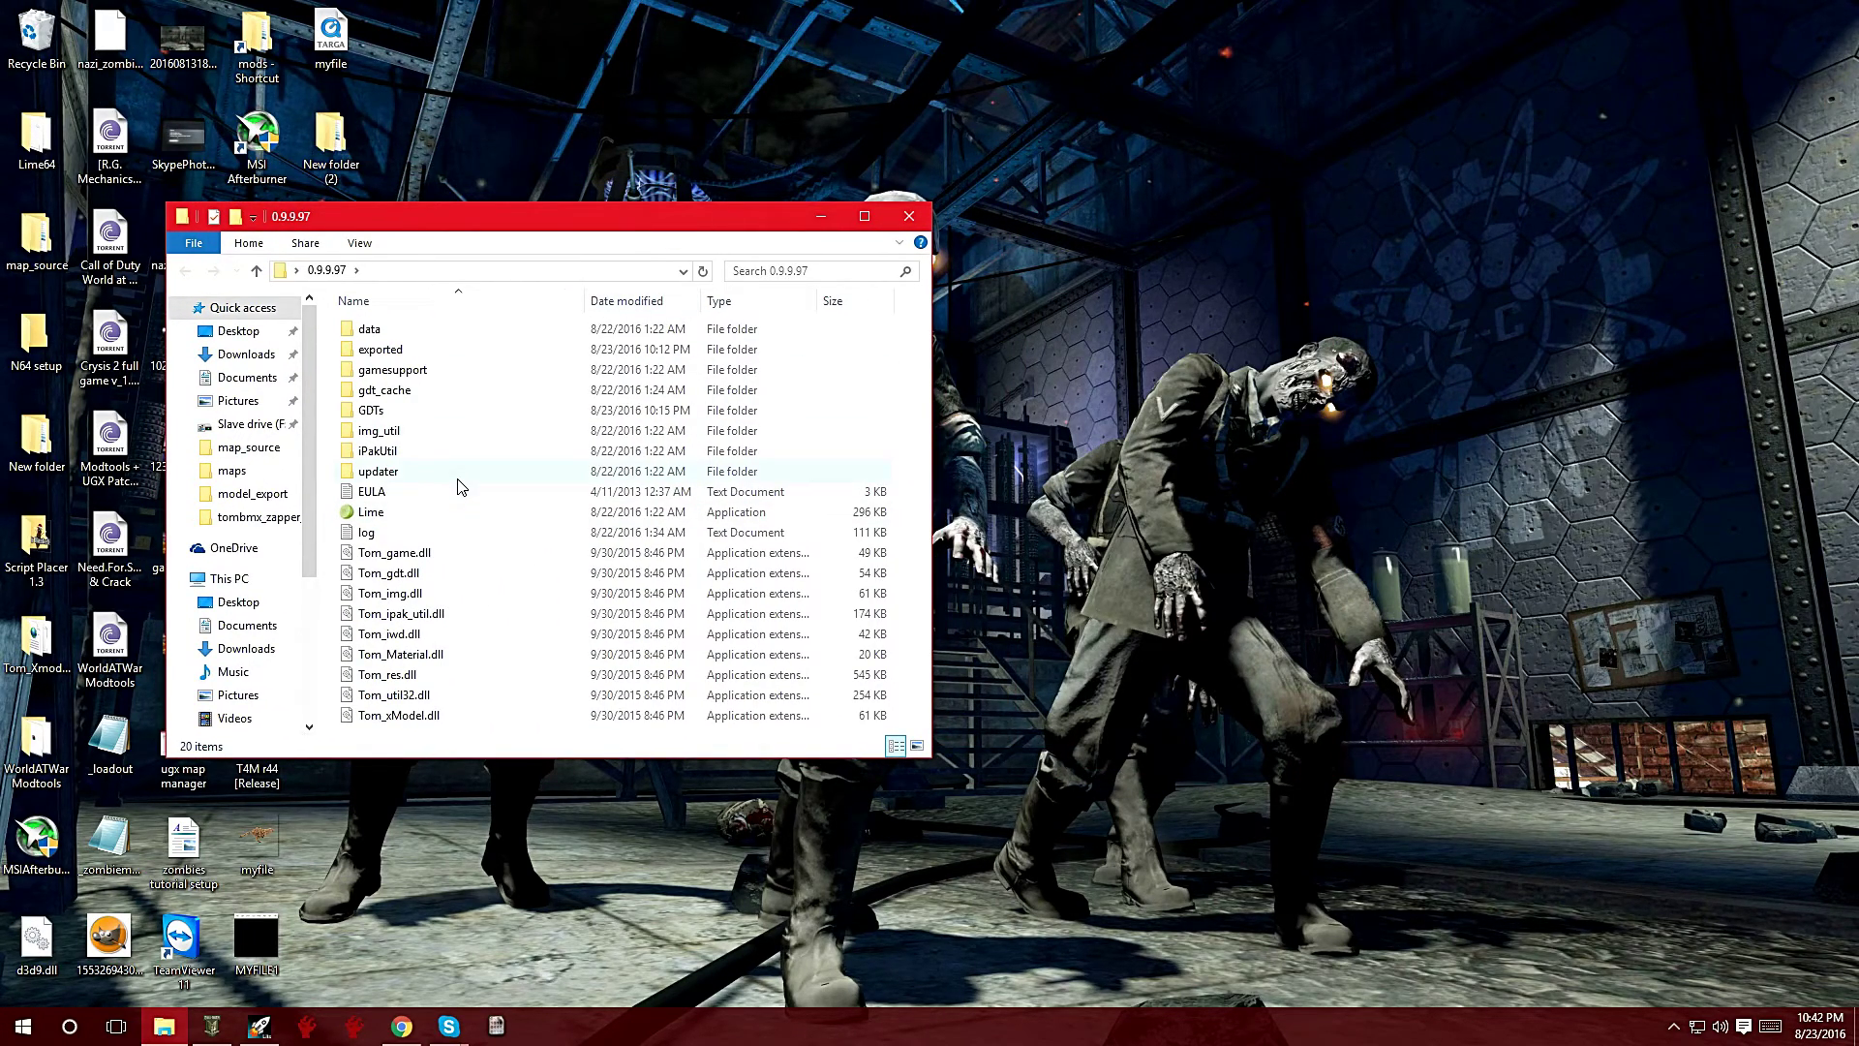
double_click(459, 356)
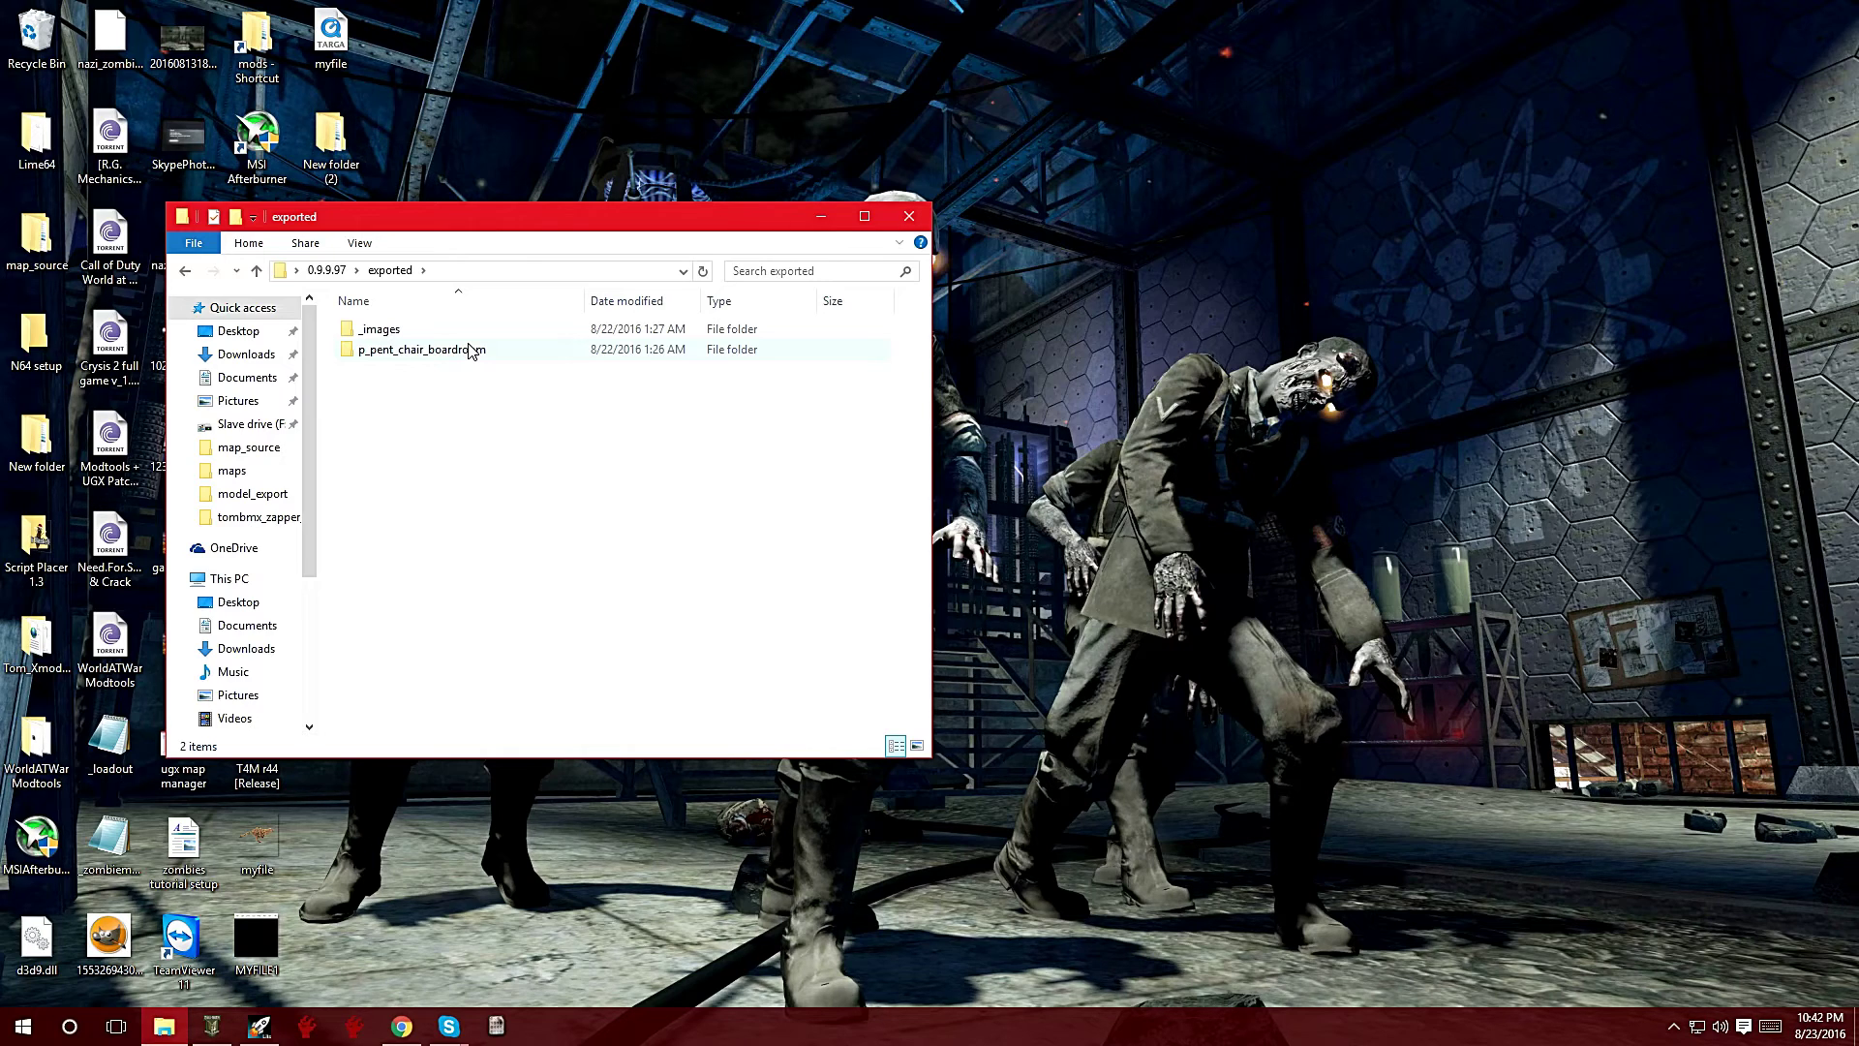
Check the contents of the p_pent_chair_boardroom folder and return to the exported folder.
click(405, 362)
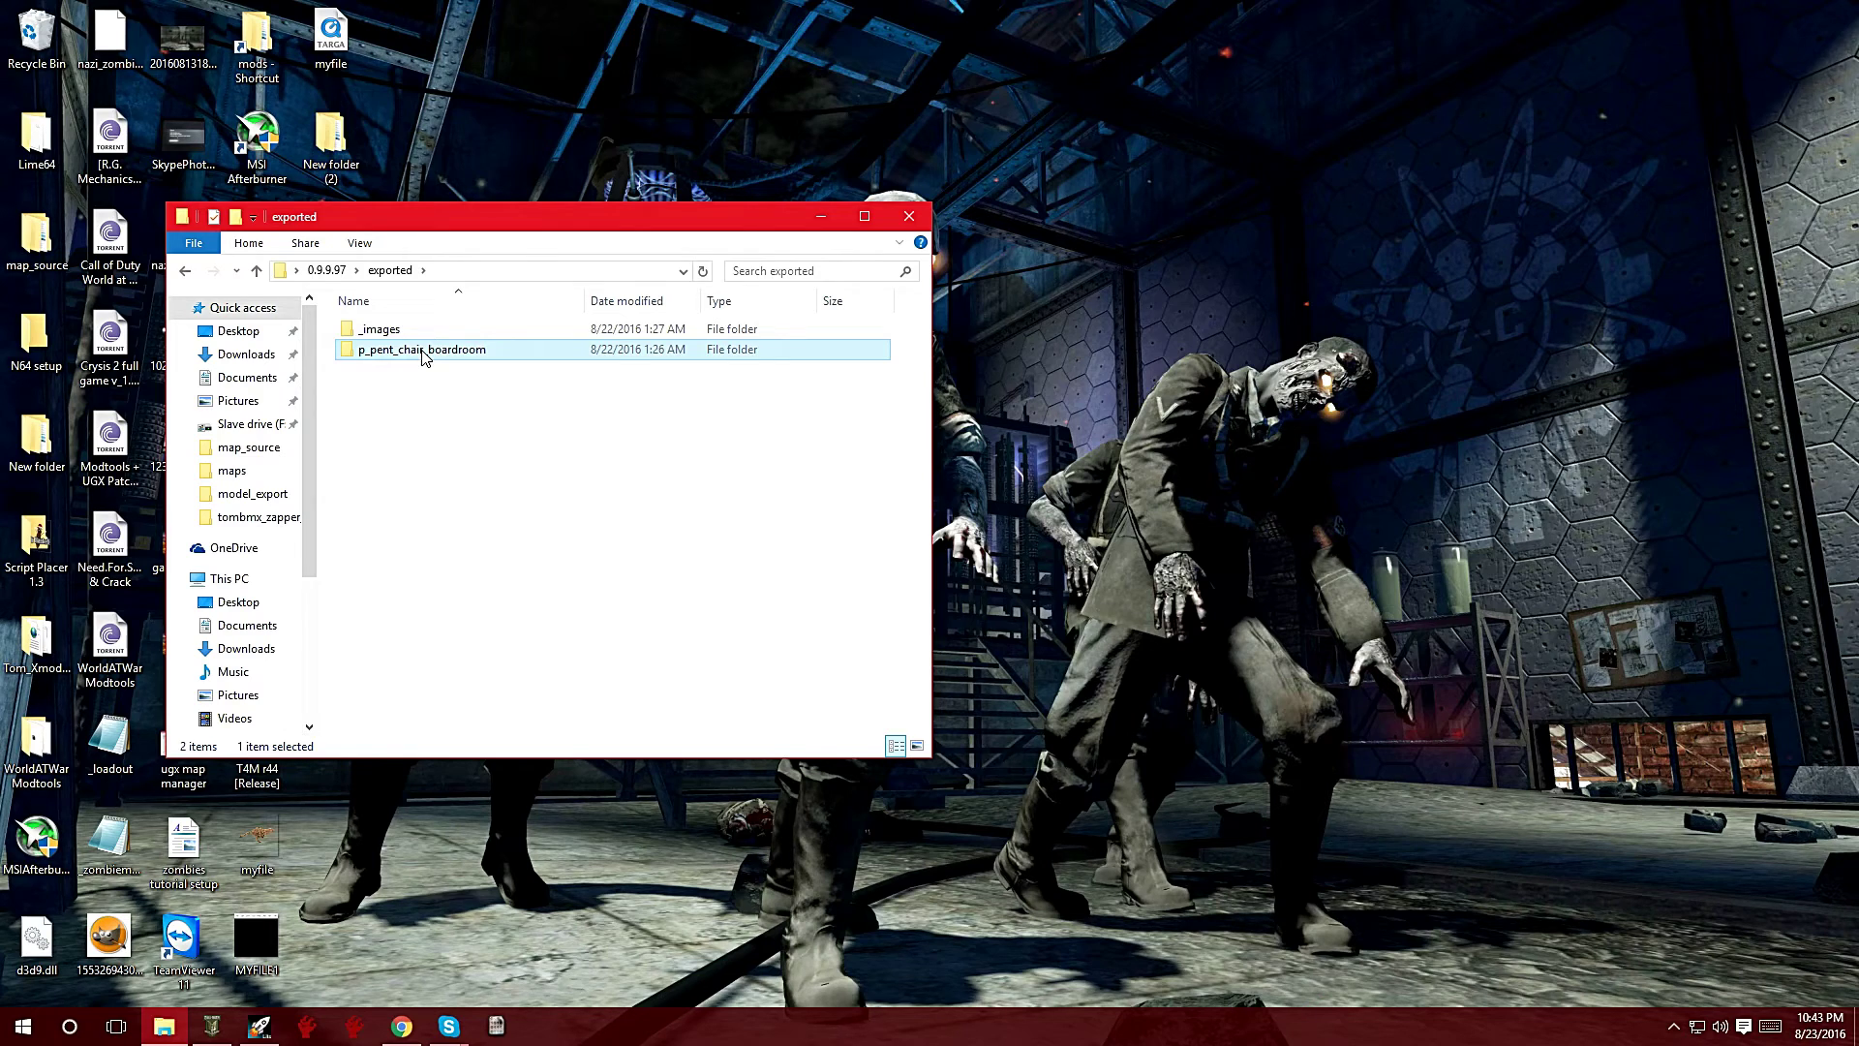
double_click(423, 352)
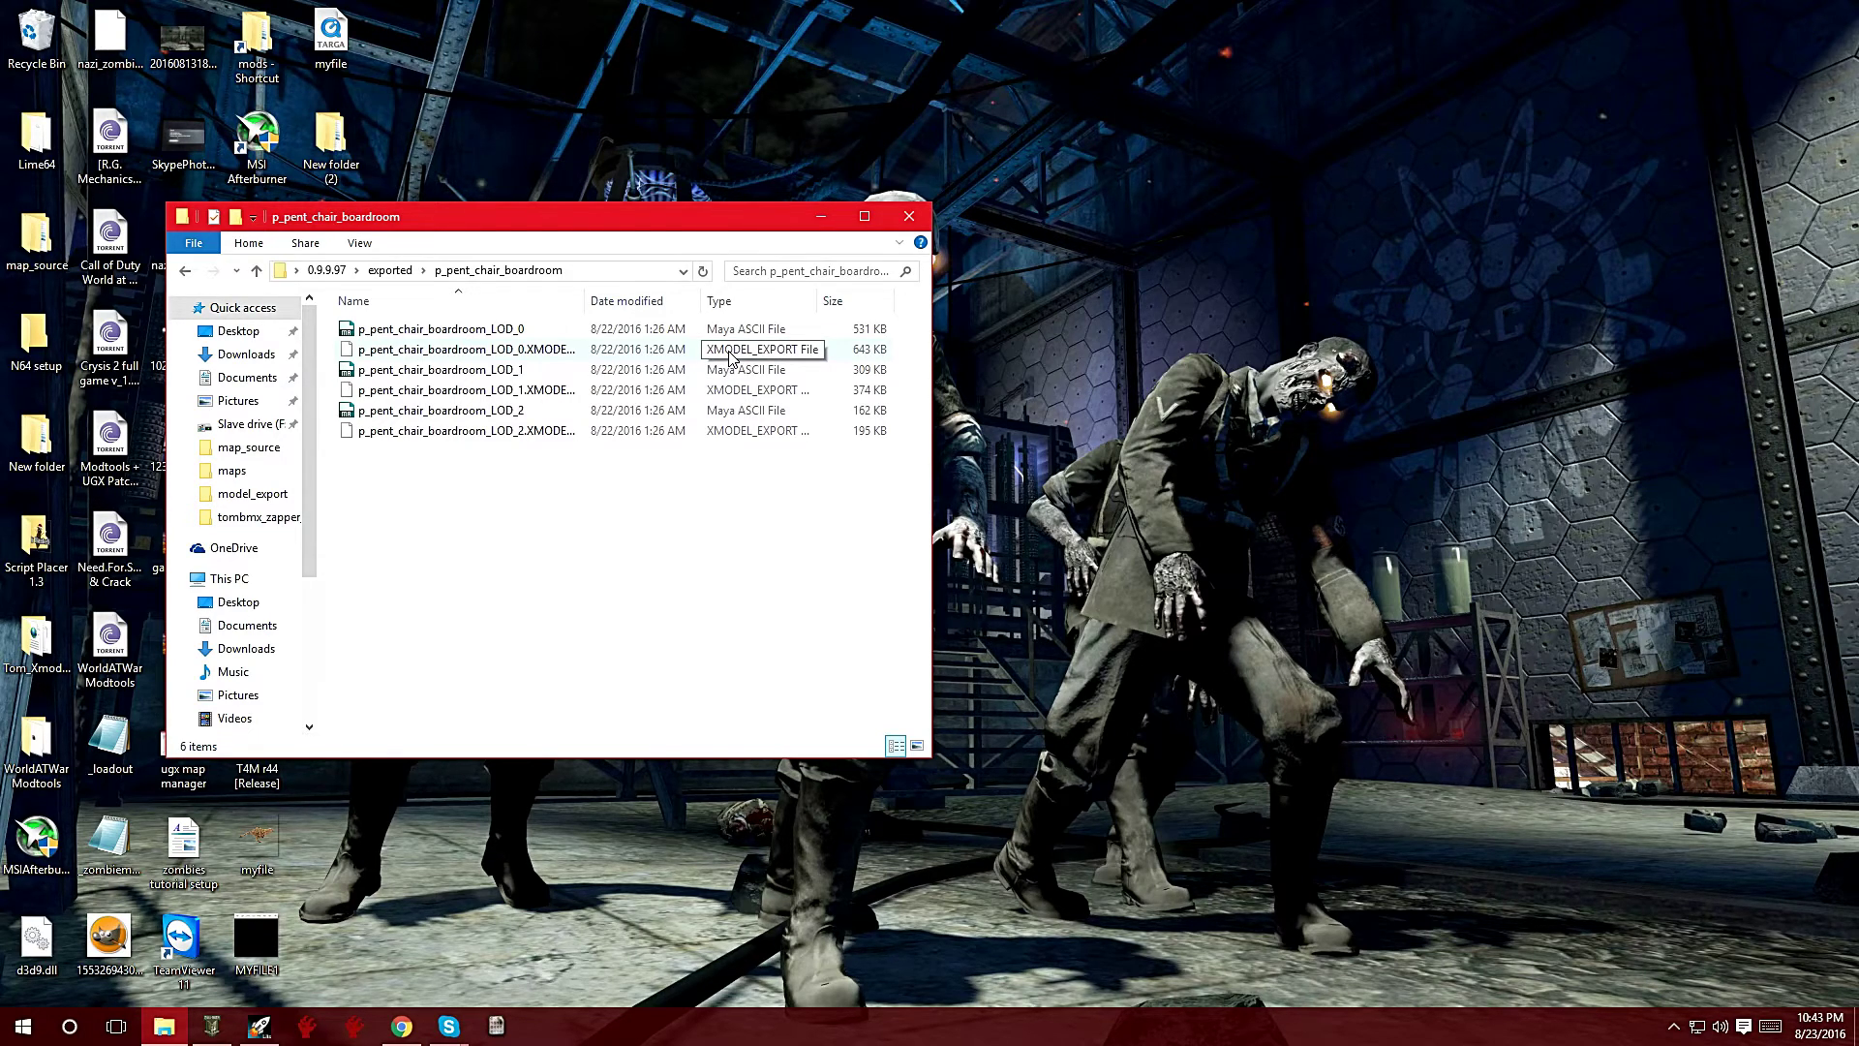
click(187, 274)
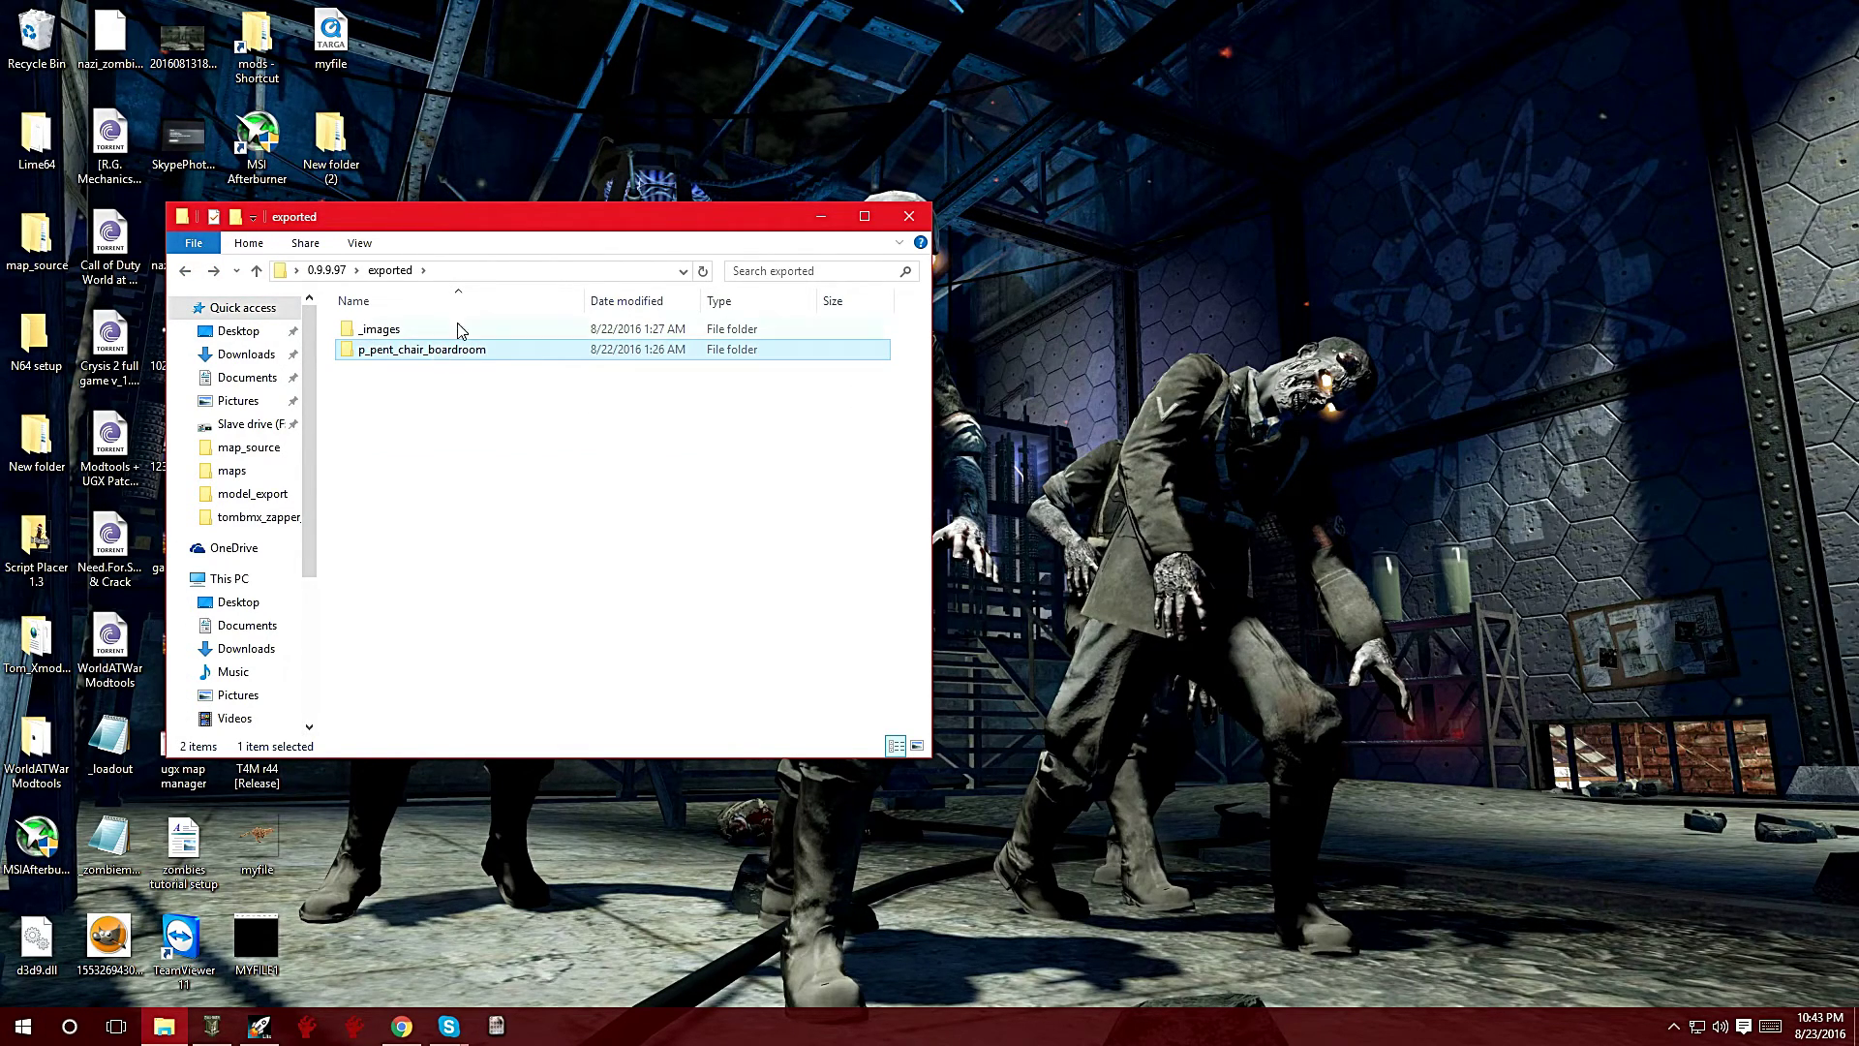
Open the Call of Duty World at War folder and arrange it side by side with the exported folder.
drag(585, 211, 433, 21)
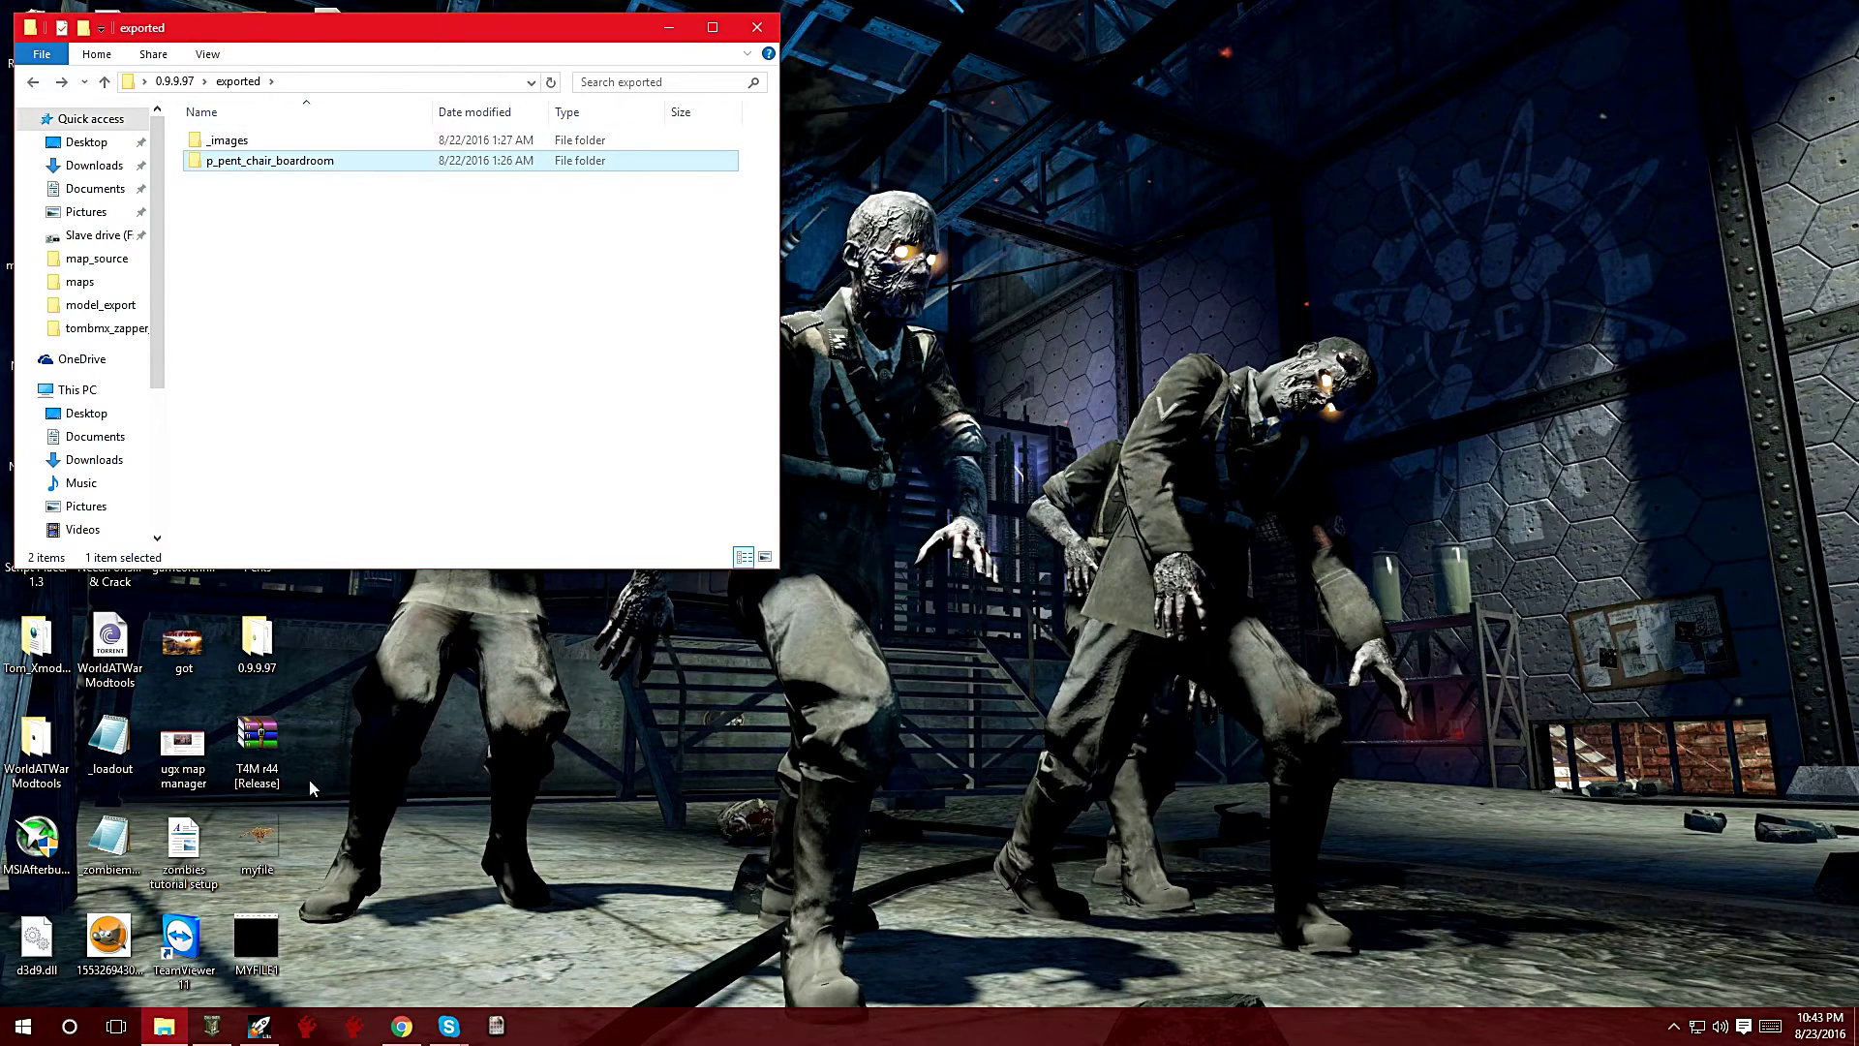
drag(529, 43, 512, 418)
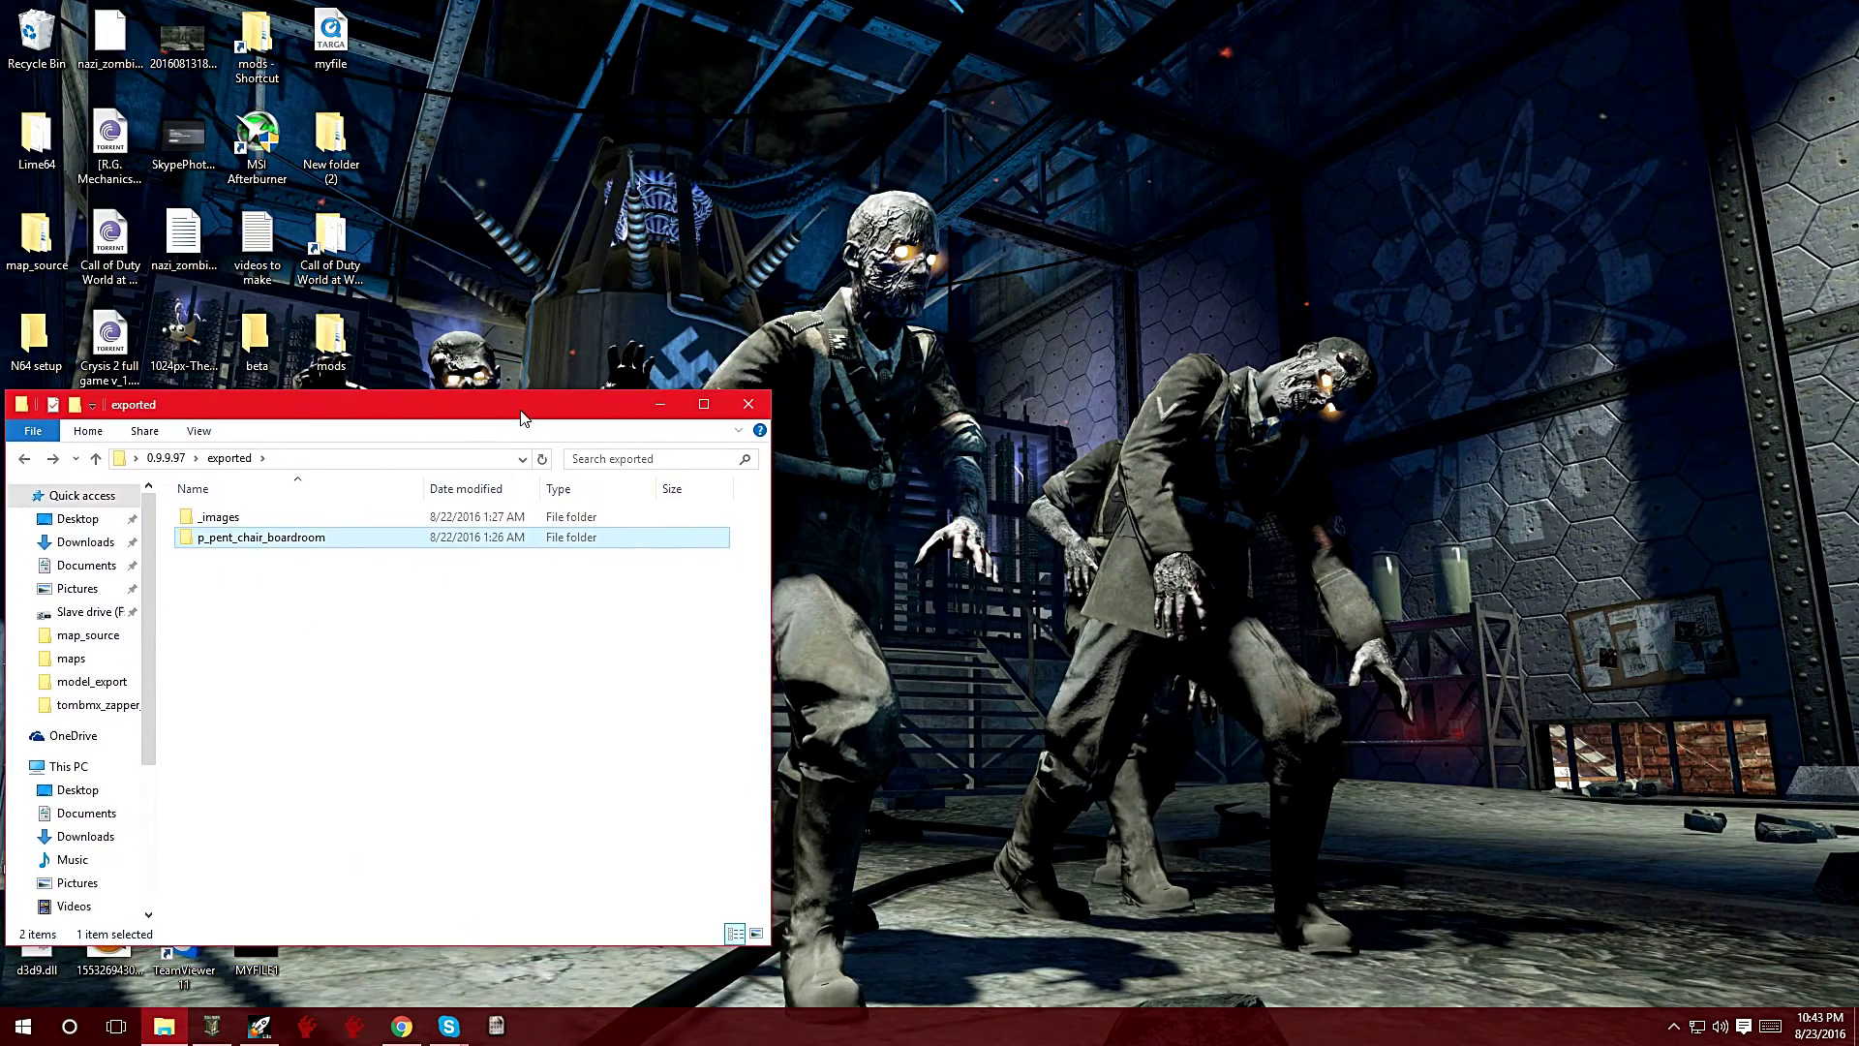
double_click(343, 241)
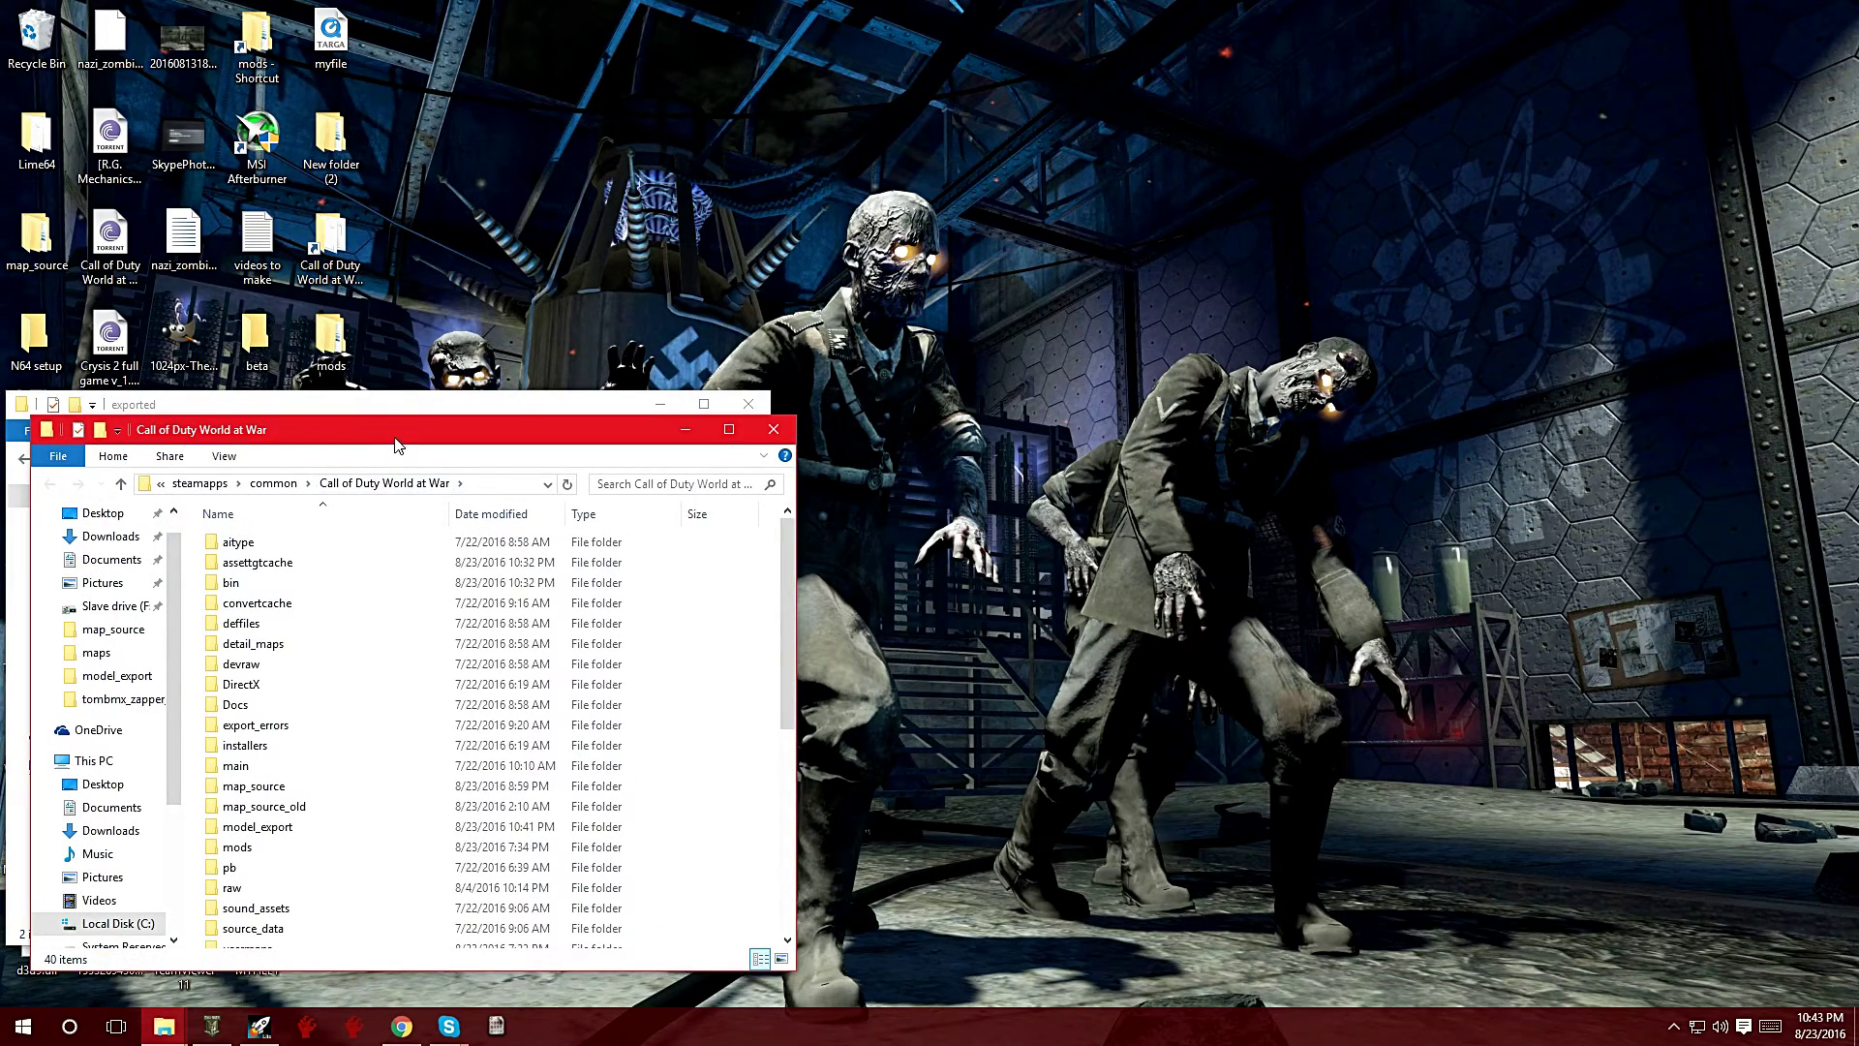
drag(397, 434, 1348, 191)
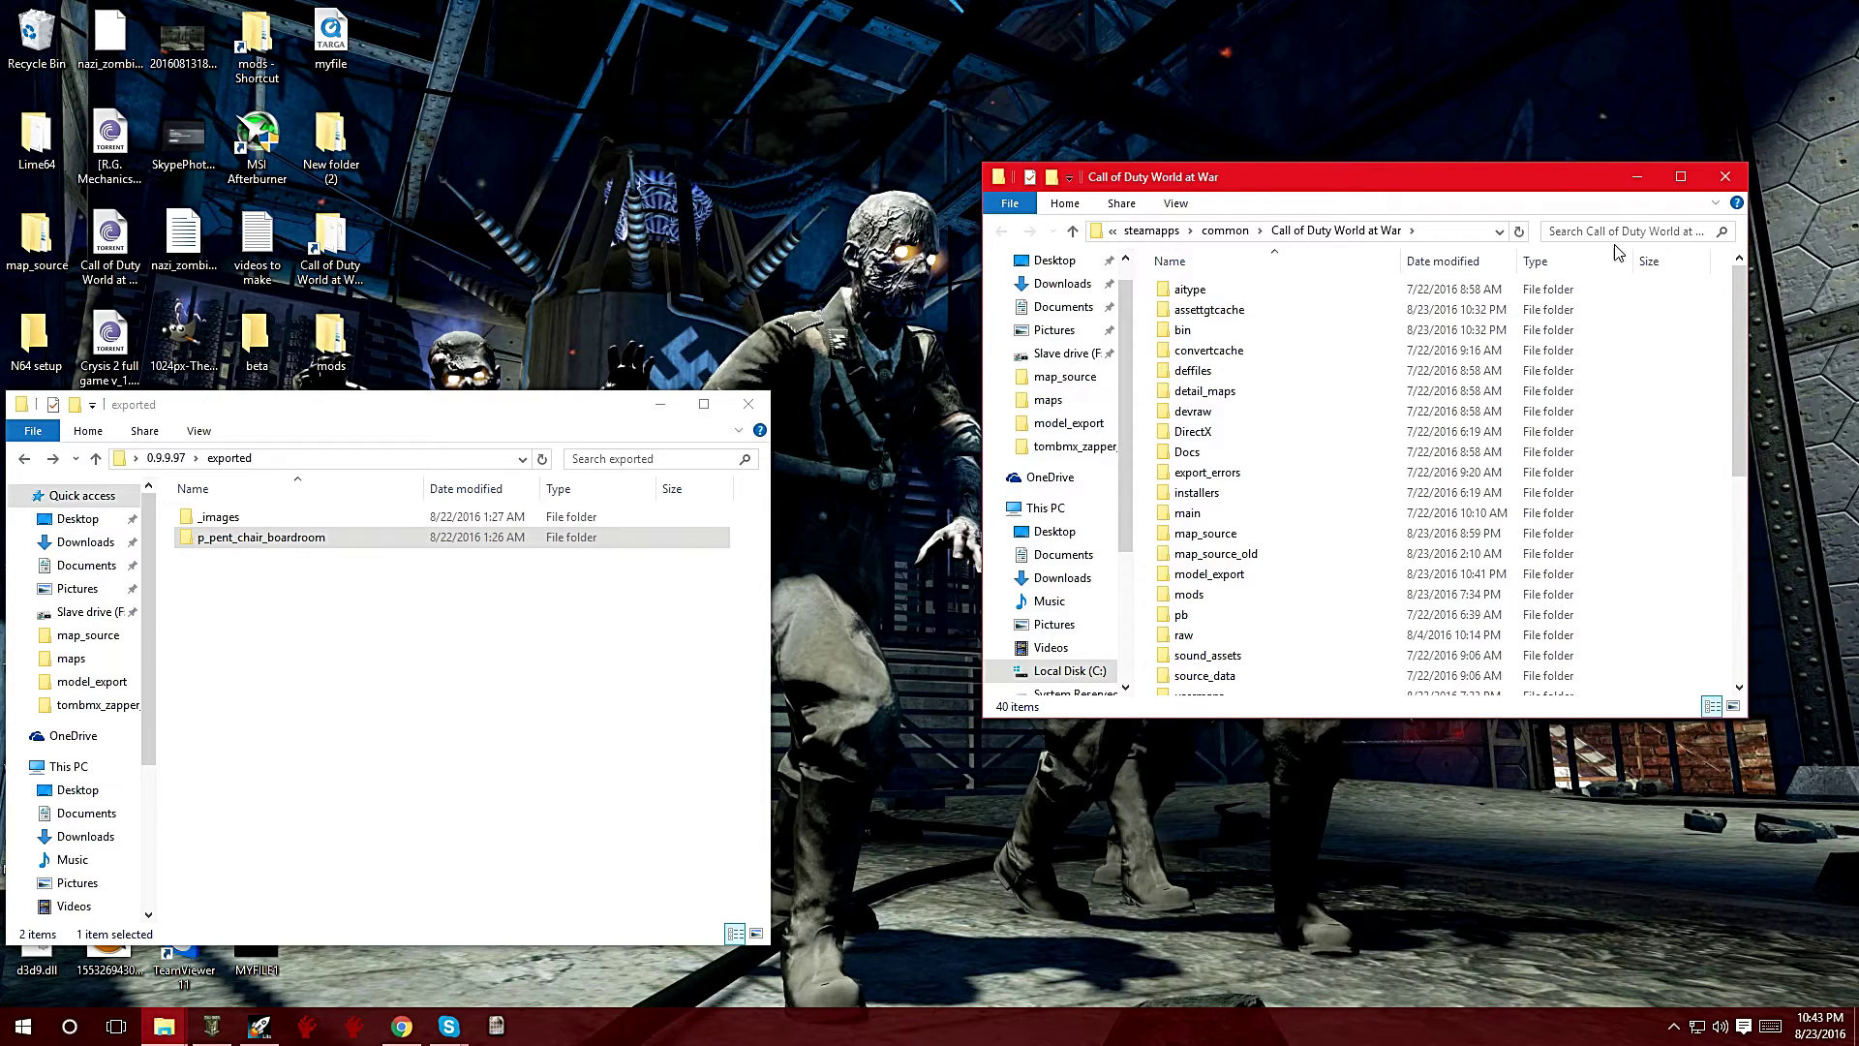
drag(1460, 163, 1852, 213)
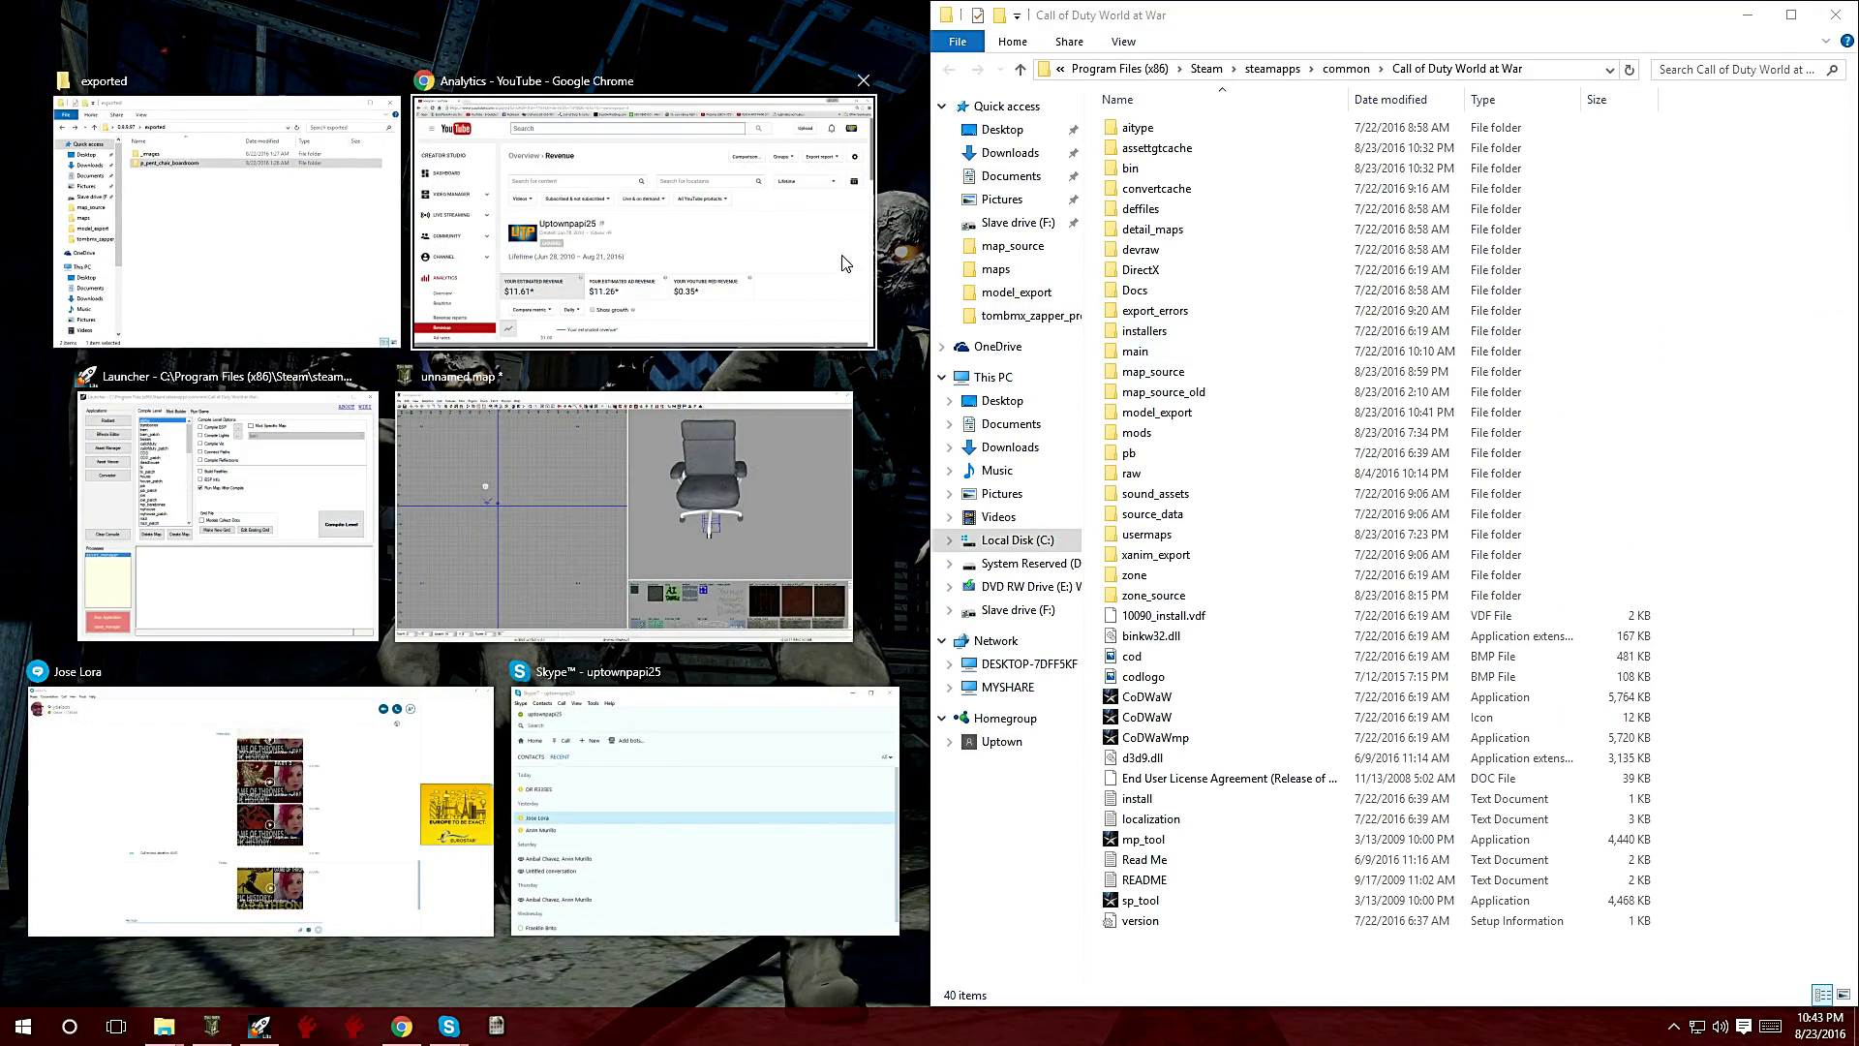
click(265, 236)
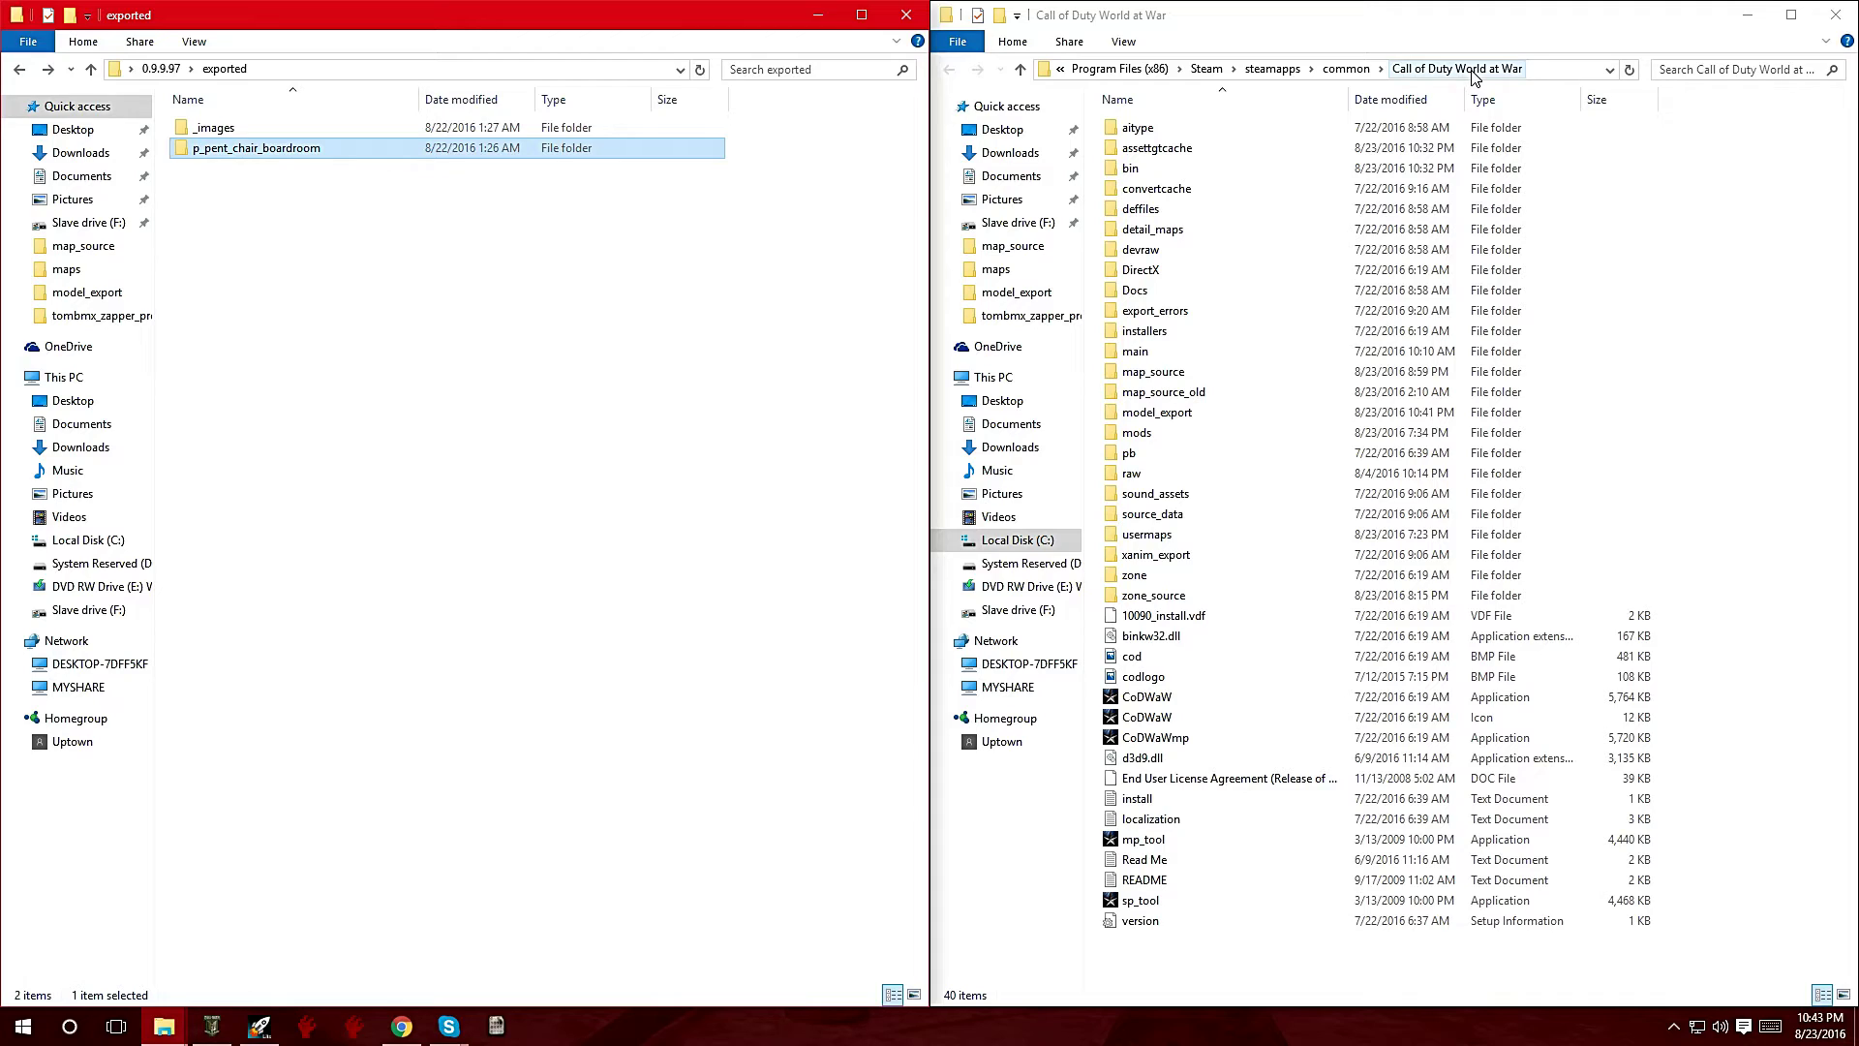
Create a folder named BO1 inside the game's model_export folder.
double_click(1140, 418)
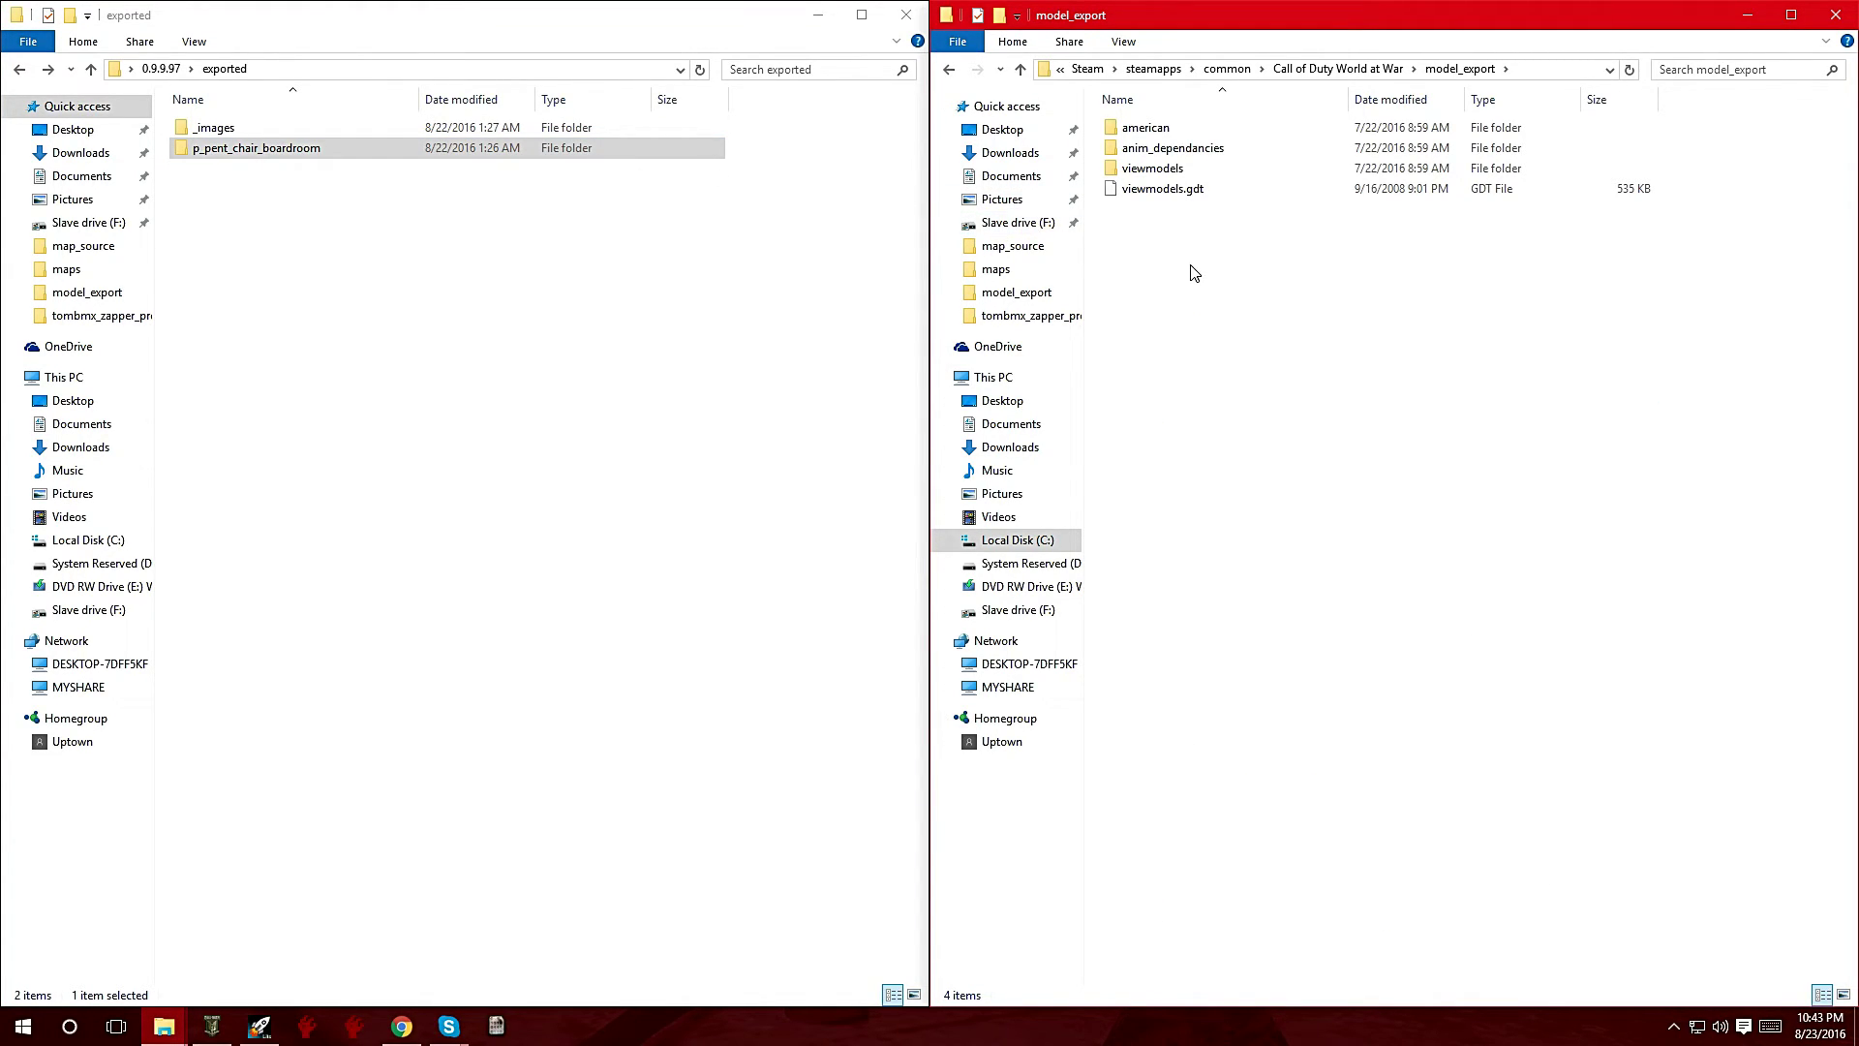
right_click(1157, 272)
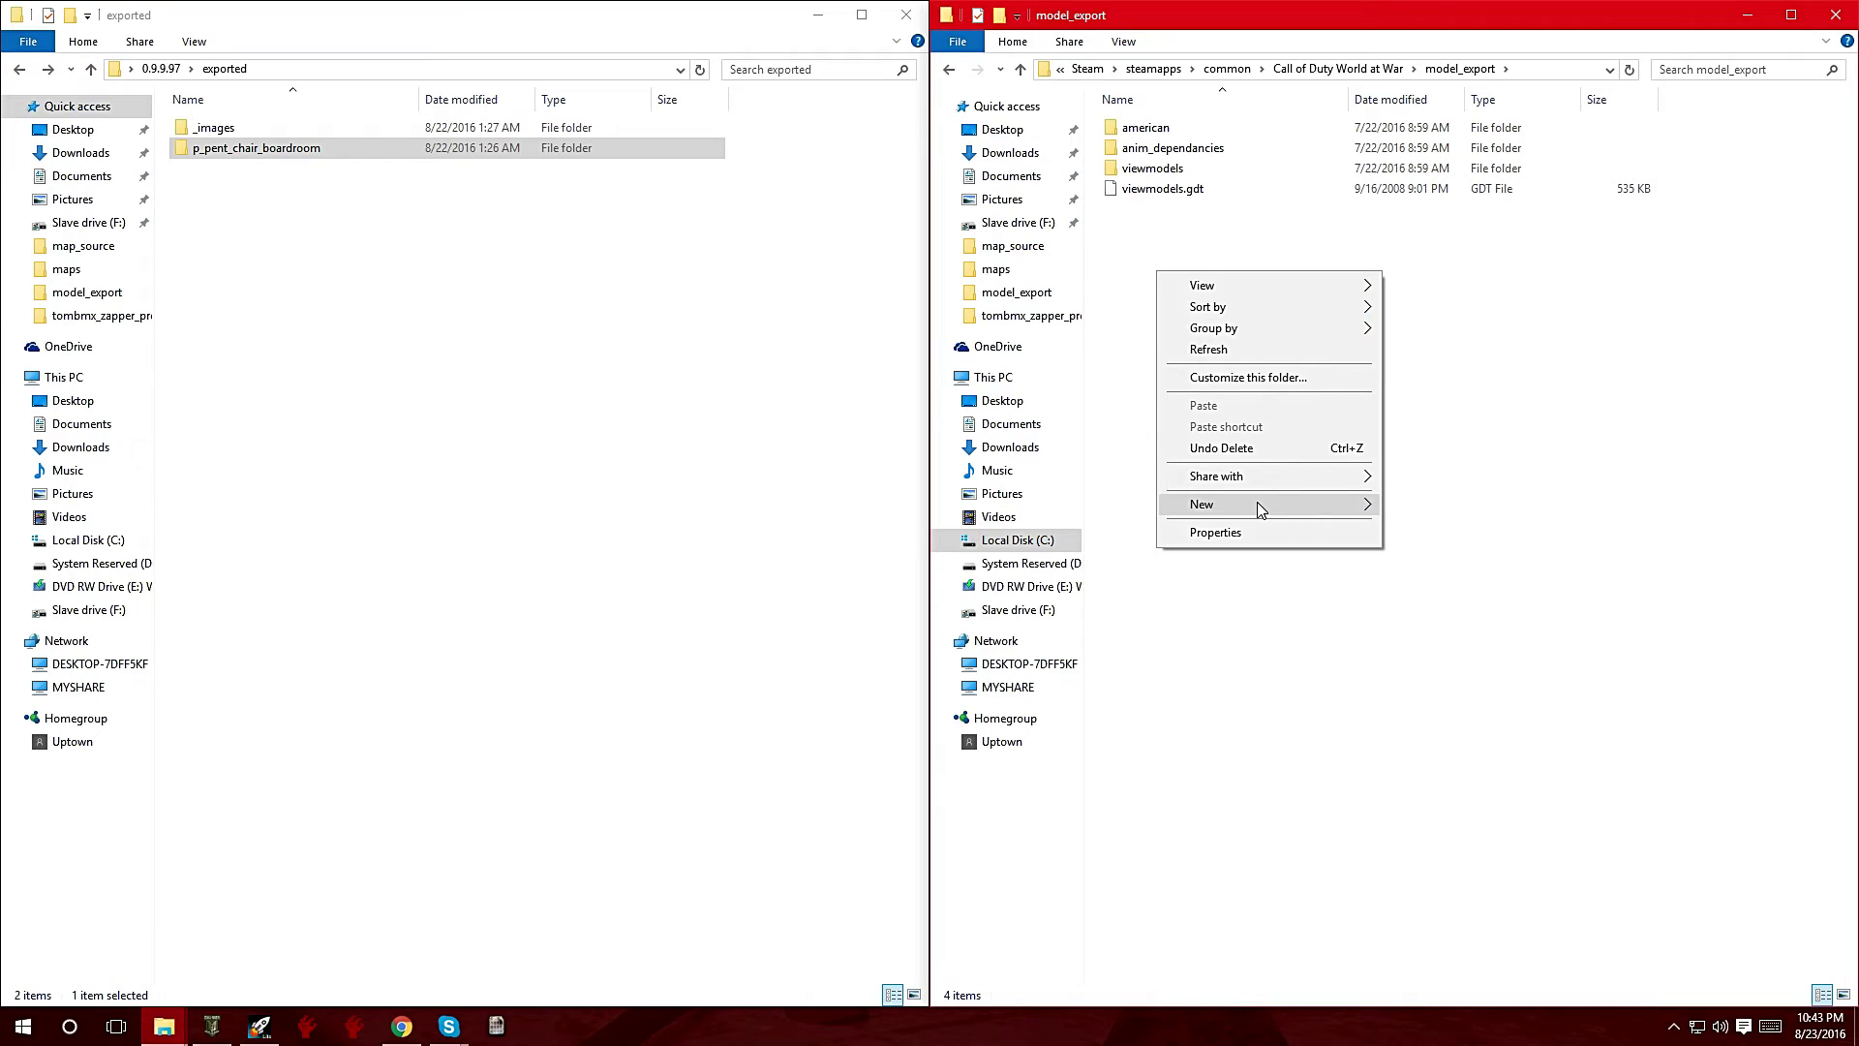
mouse_move(1262, 510)
click(1419, 506)
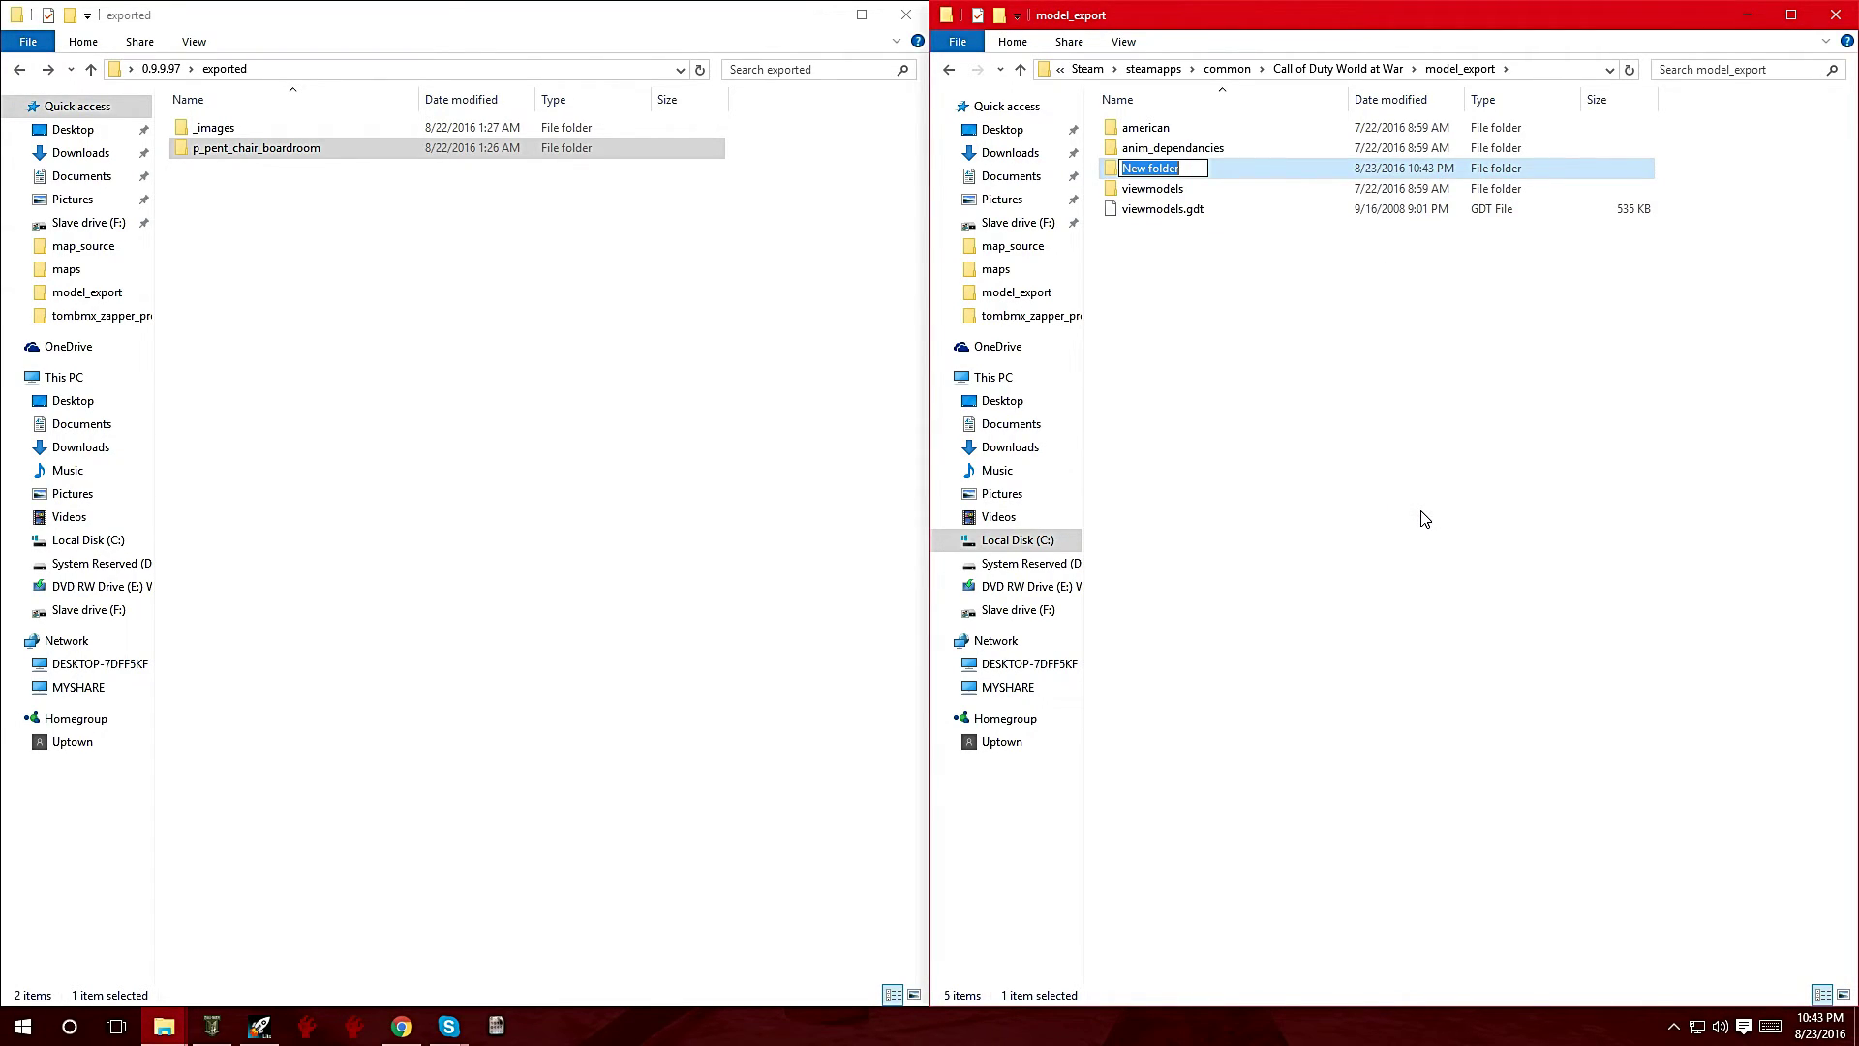
text(BO1)
key(Return)
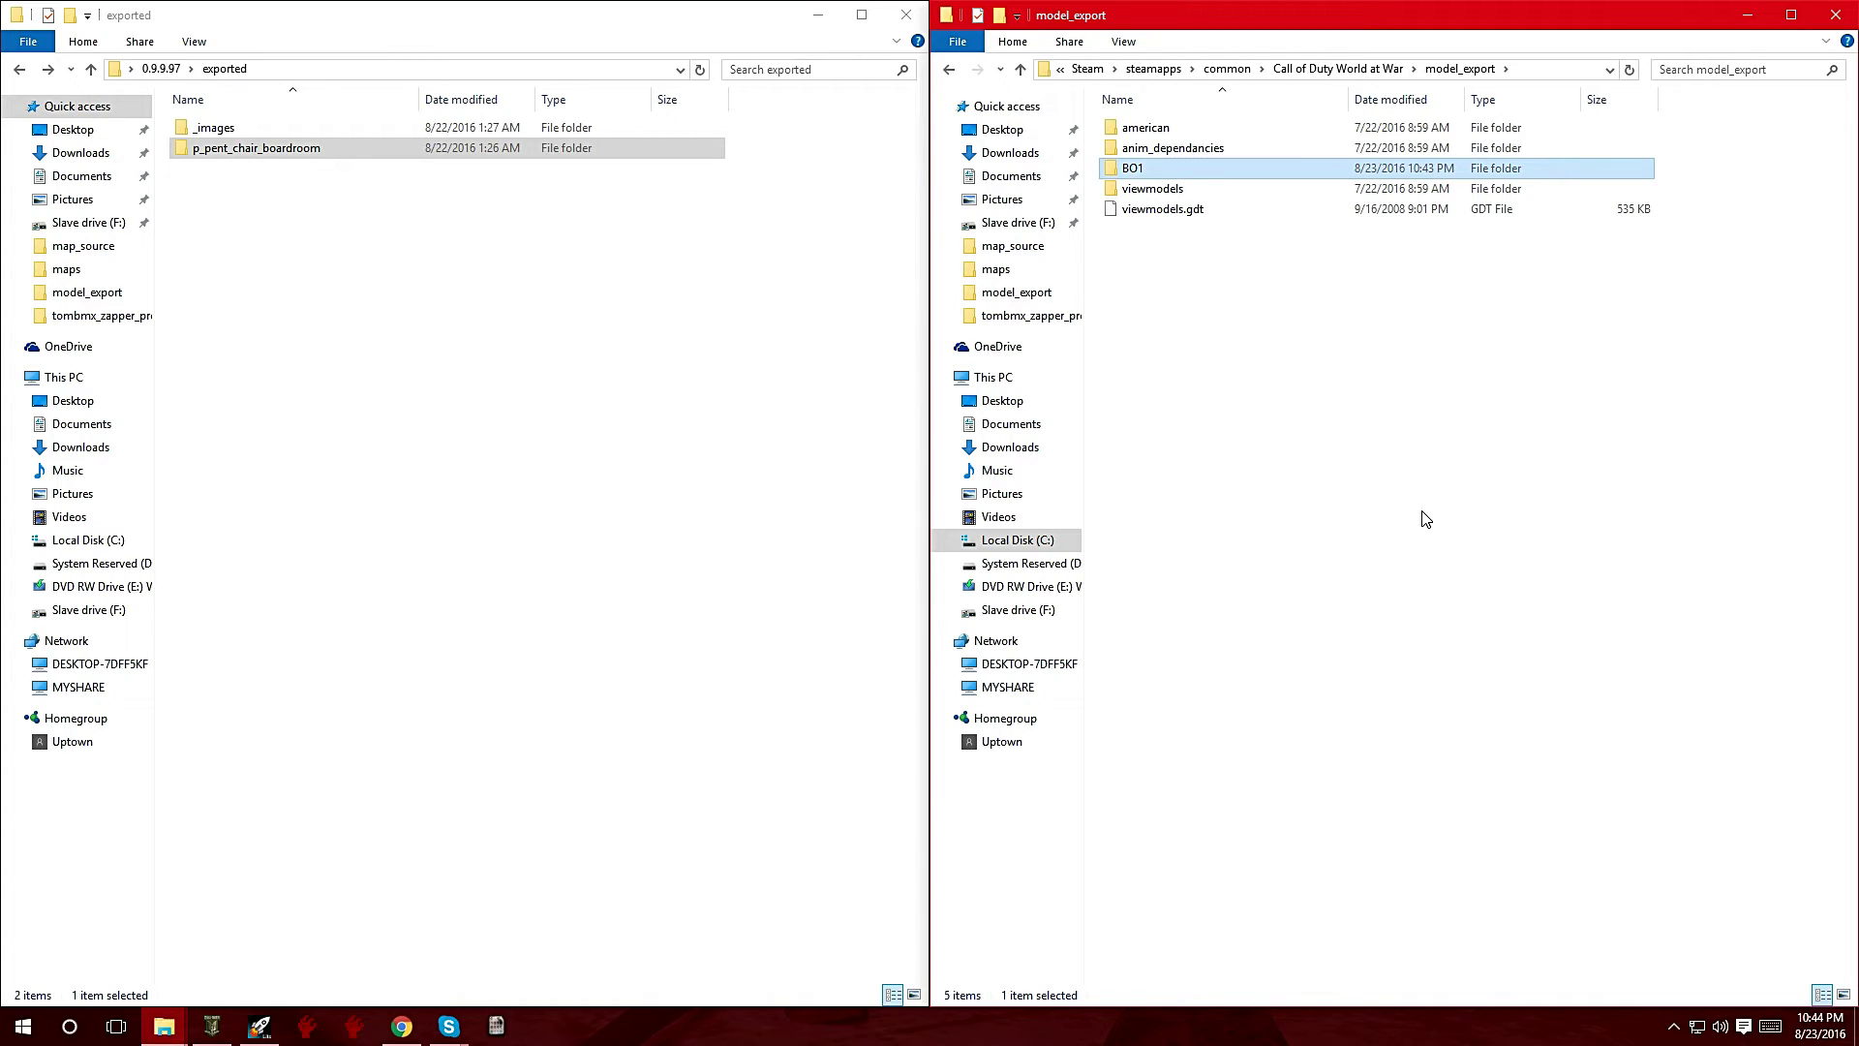
Copy the _images and p_pent_chair_boardroom folders from exported into the BO1 folder.
click(254, 148)
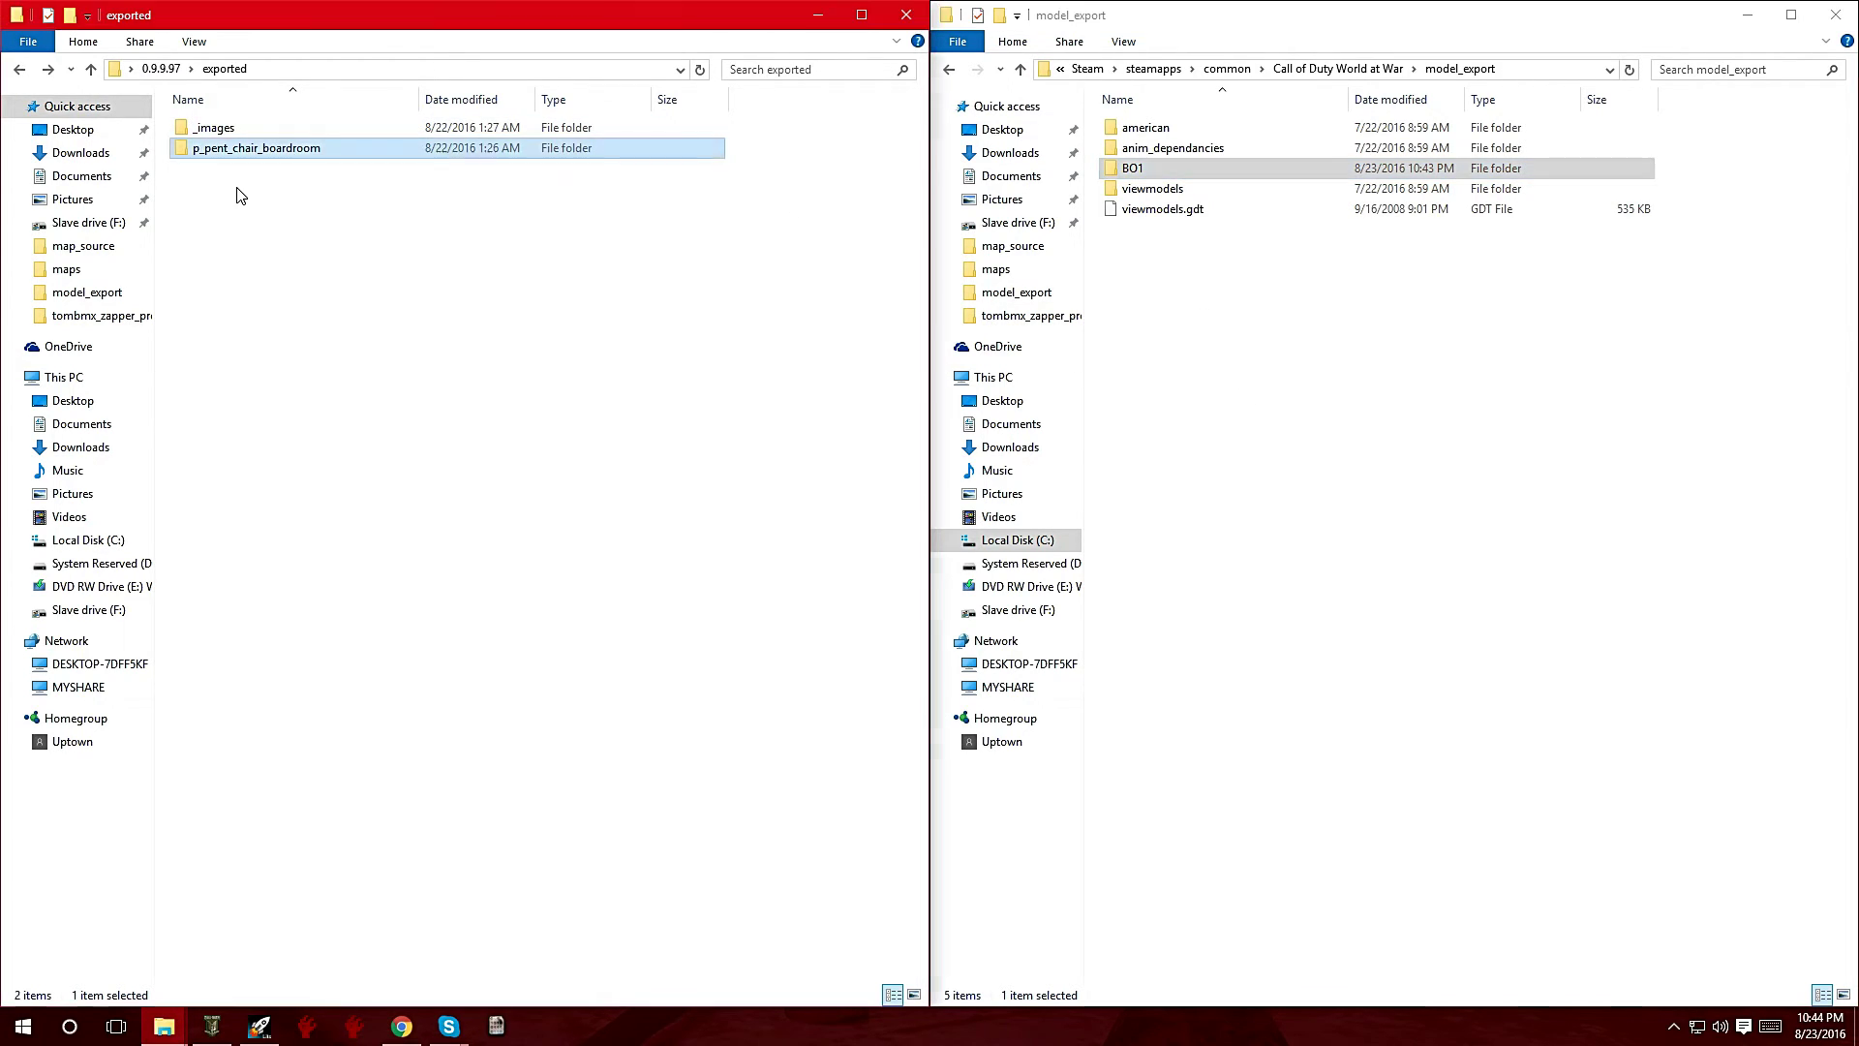
drag(241, 196, 242, 125)
right_click(244, 127)
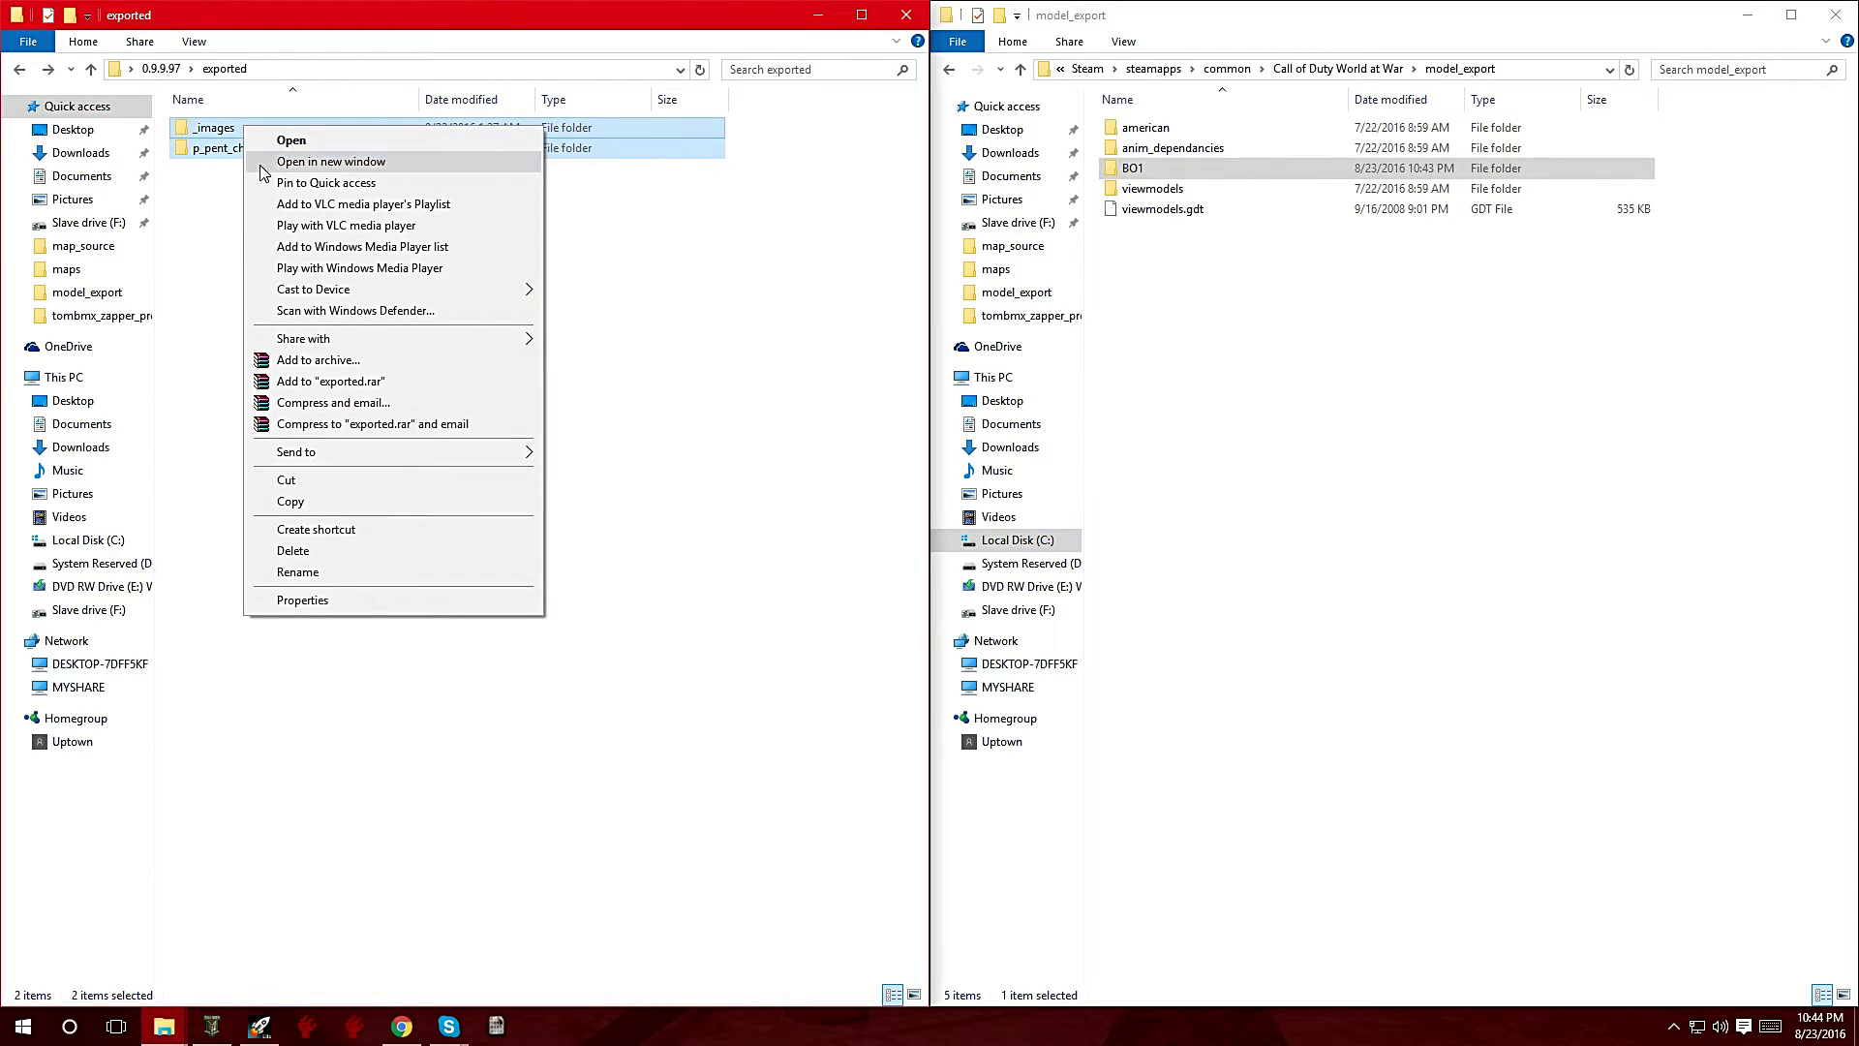
click(305, 501)
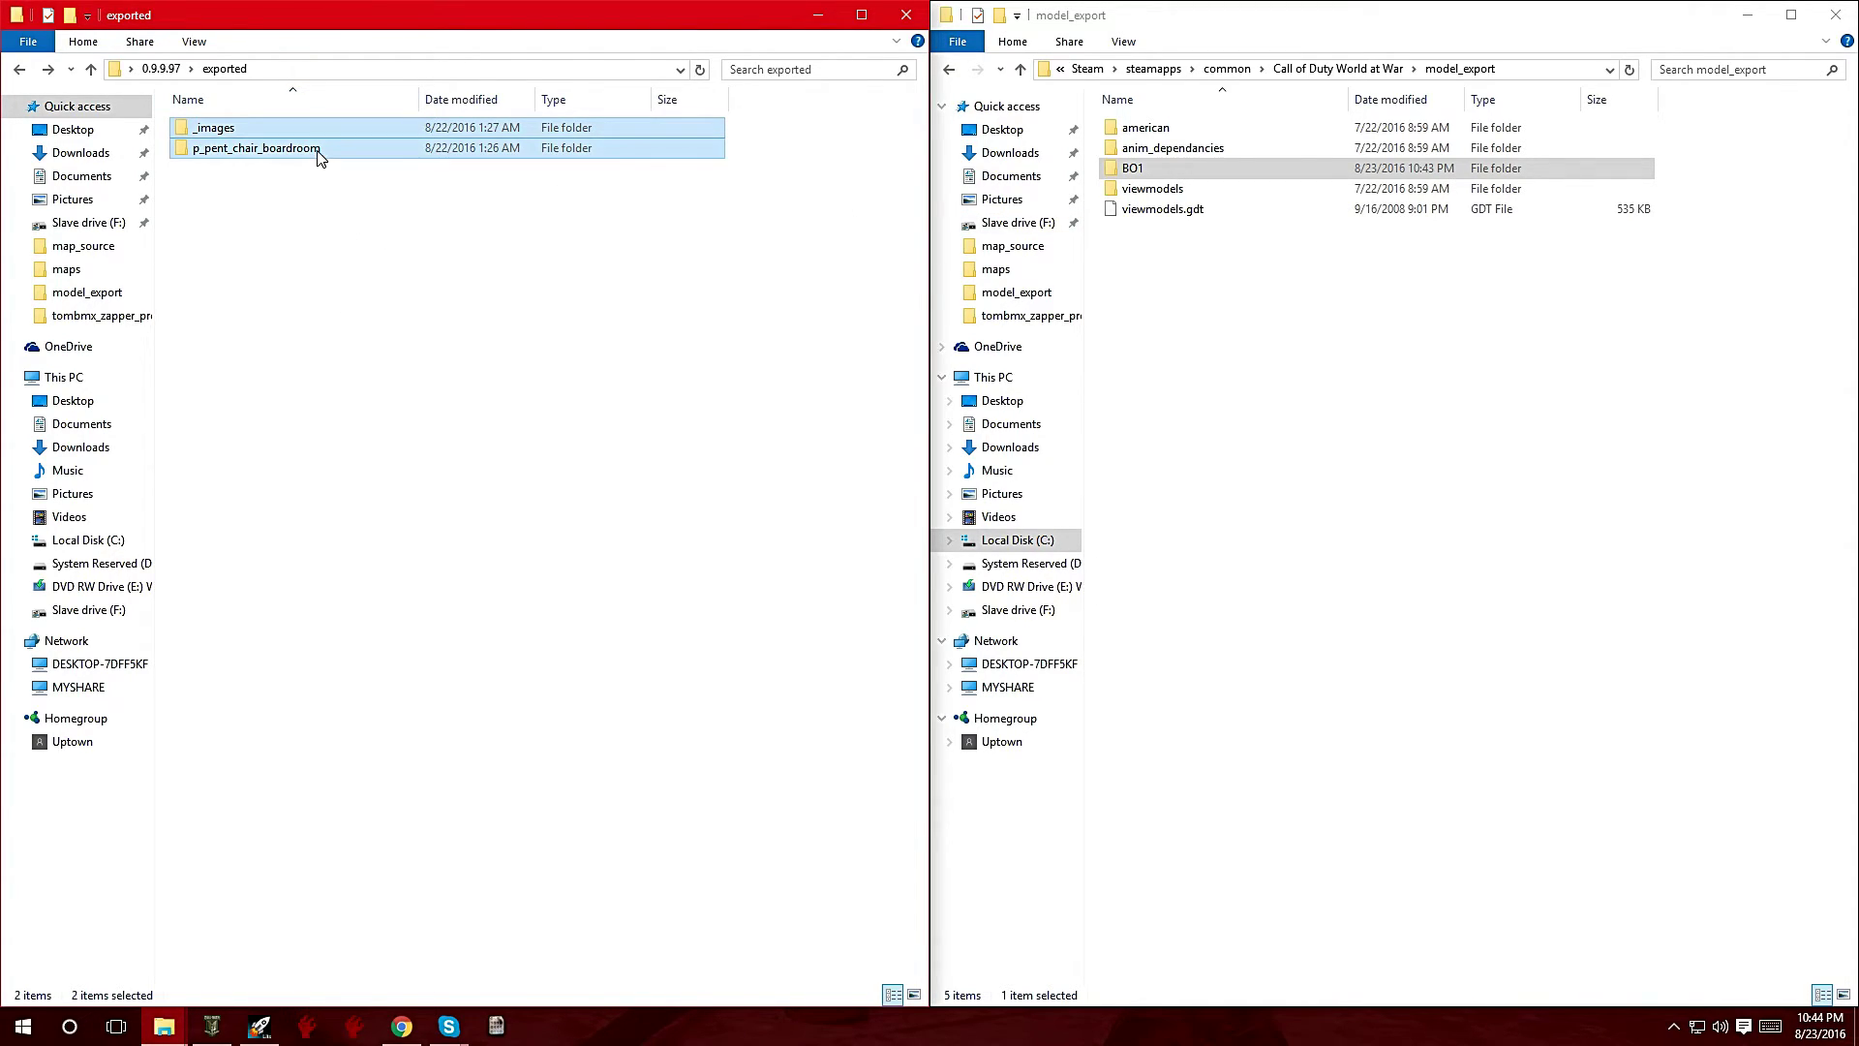
click(1153, 169)
double_click(1154, 170)
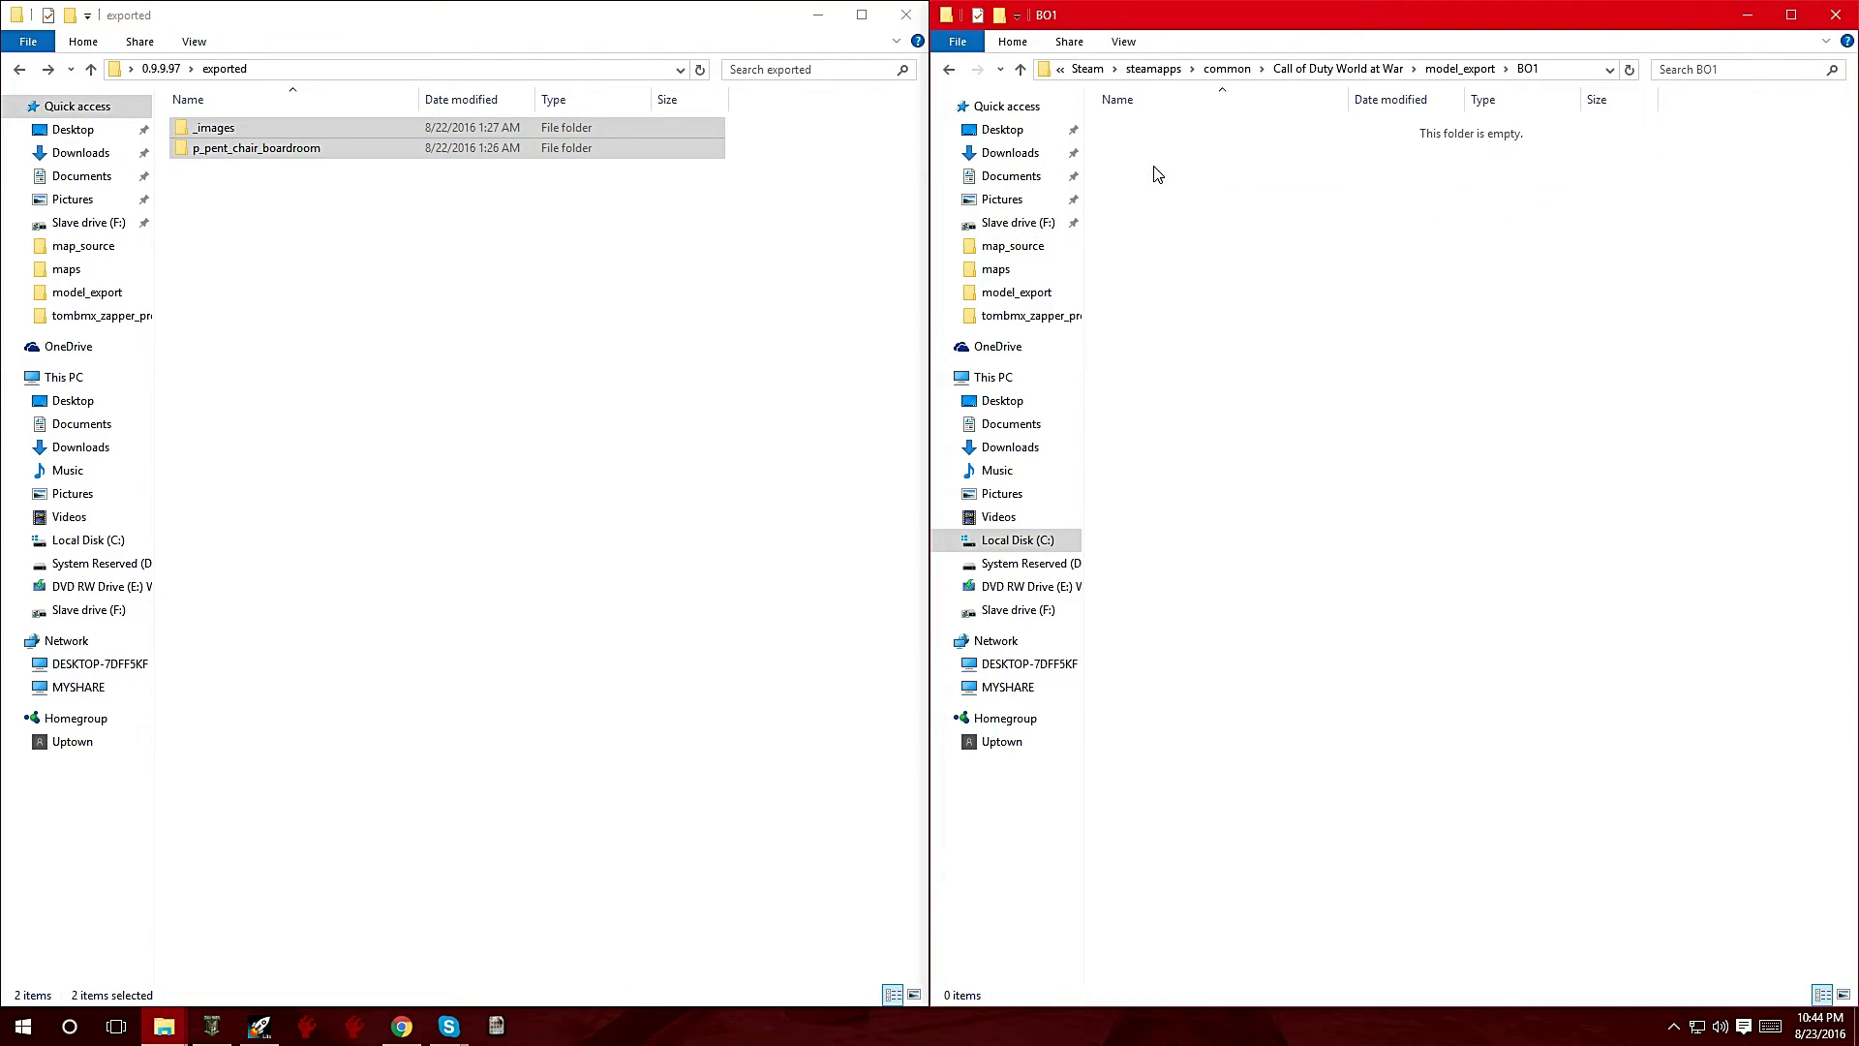
right_click(1157, 174)
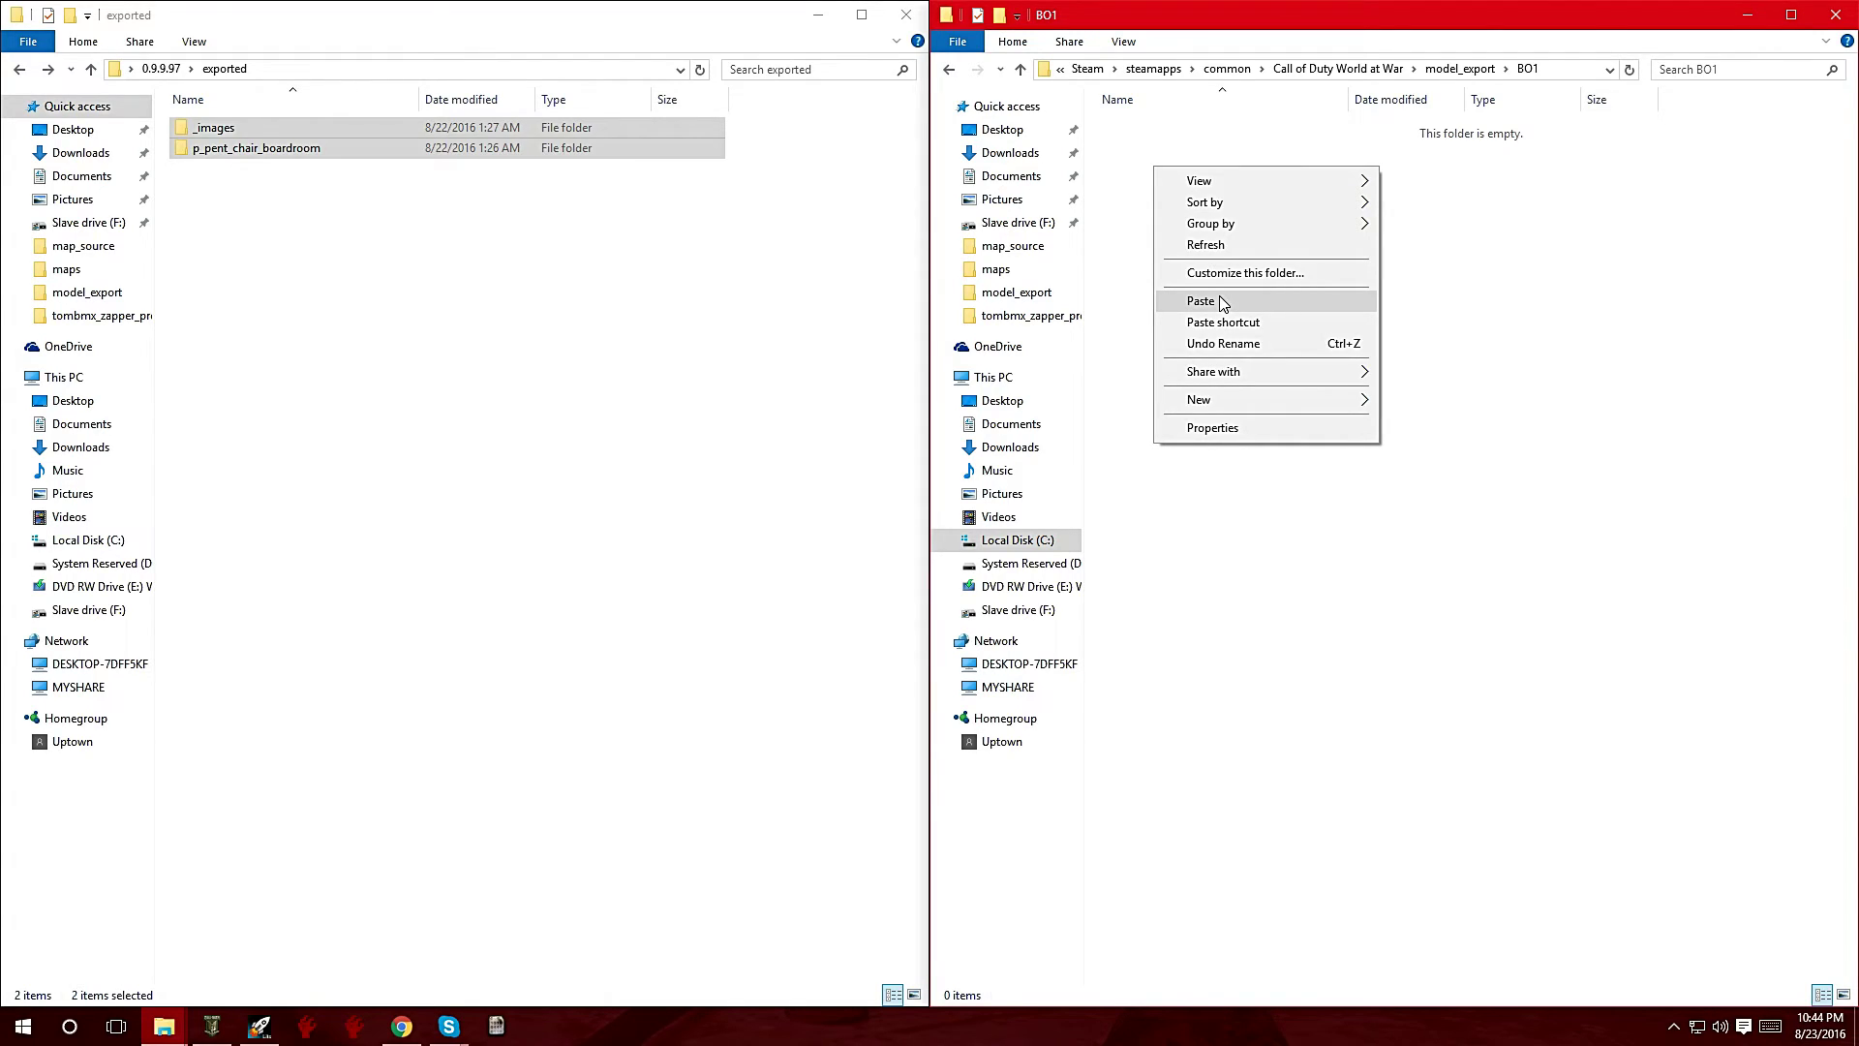
click(1222, 303)
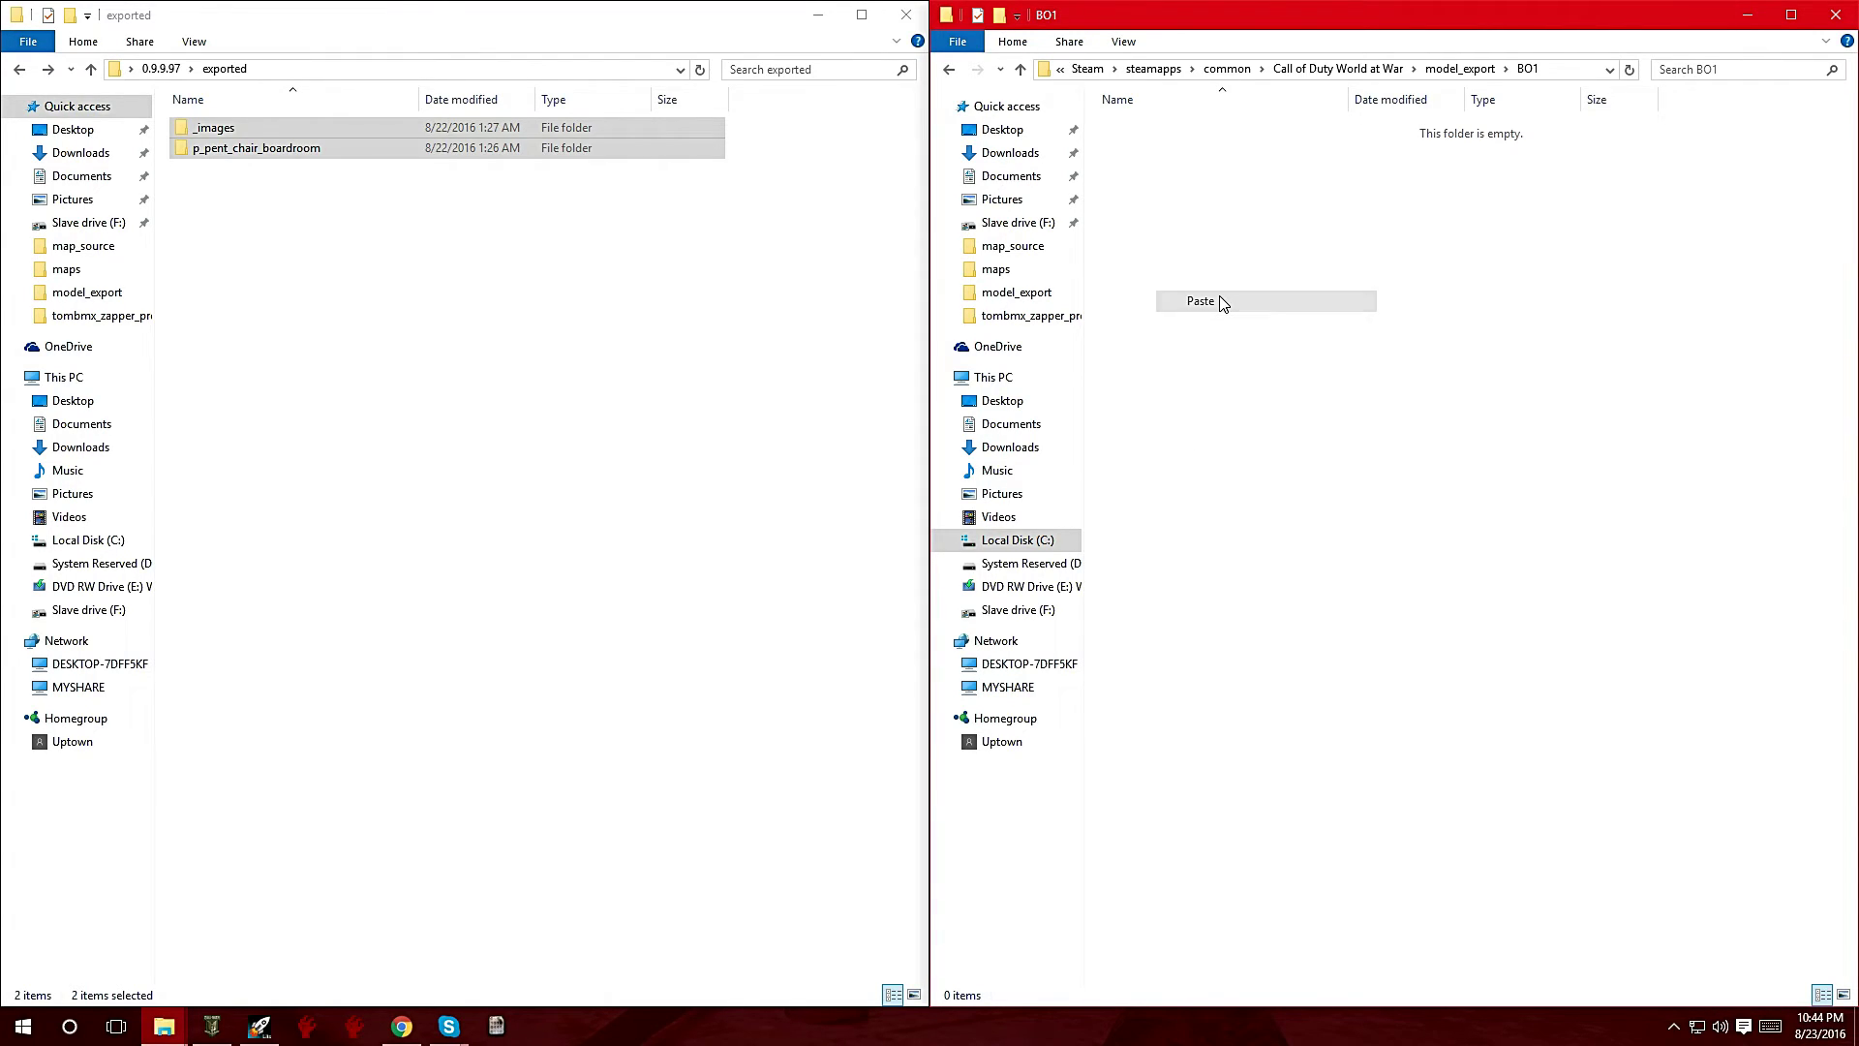
Copy Lime_SuperGDT_BO1.gdt from the 0.9.9.97 GDTs folder into model_export and close both folder windows.
click(620, 413)
click(20, 69)
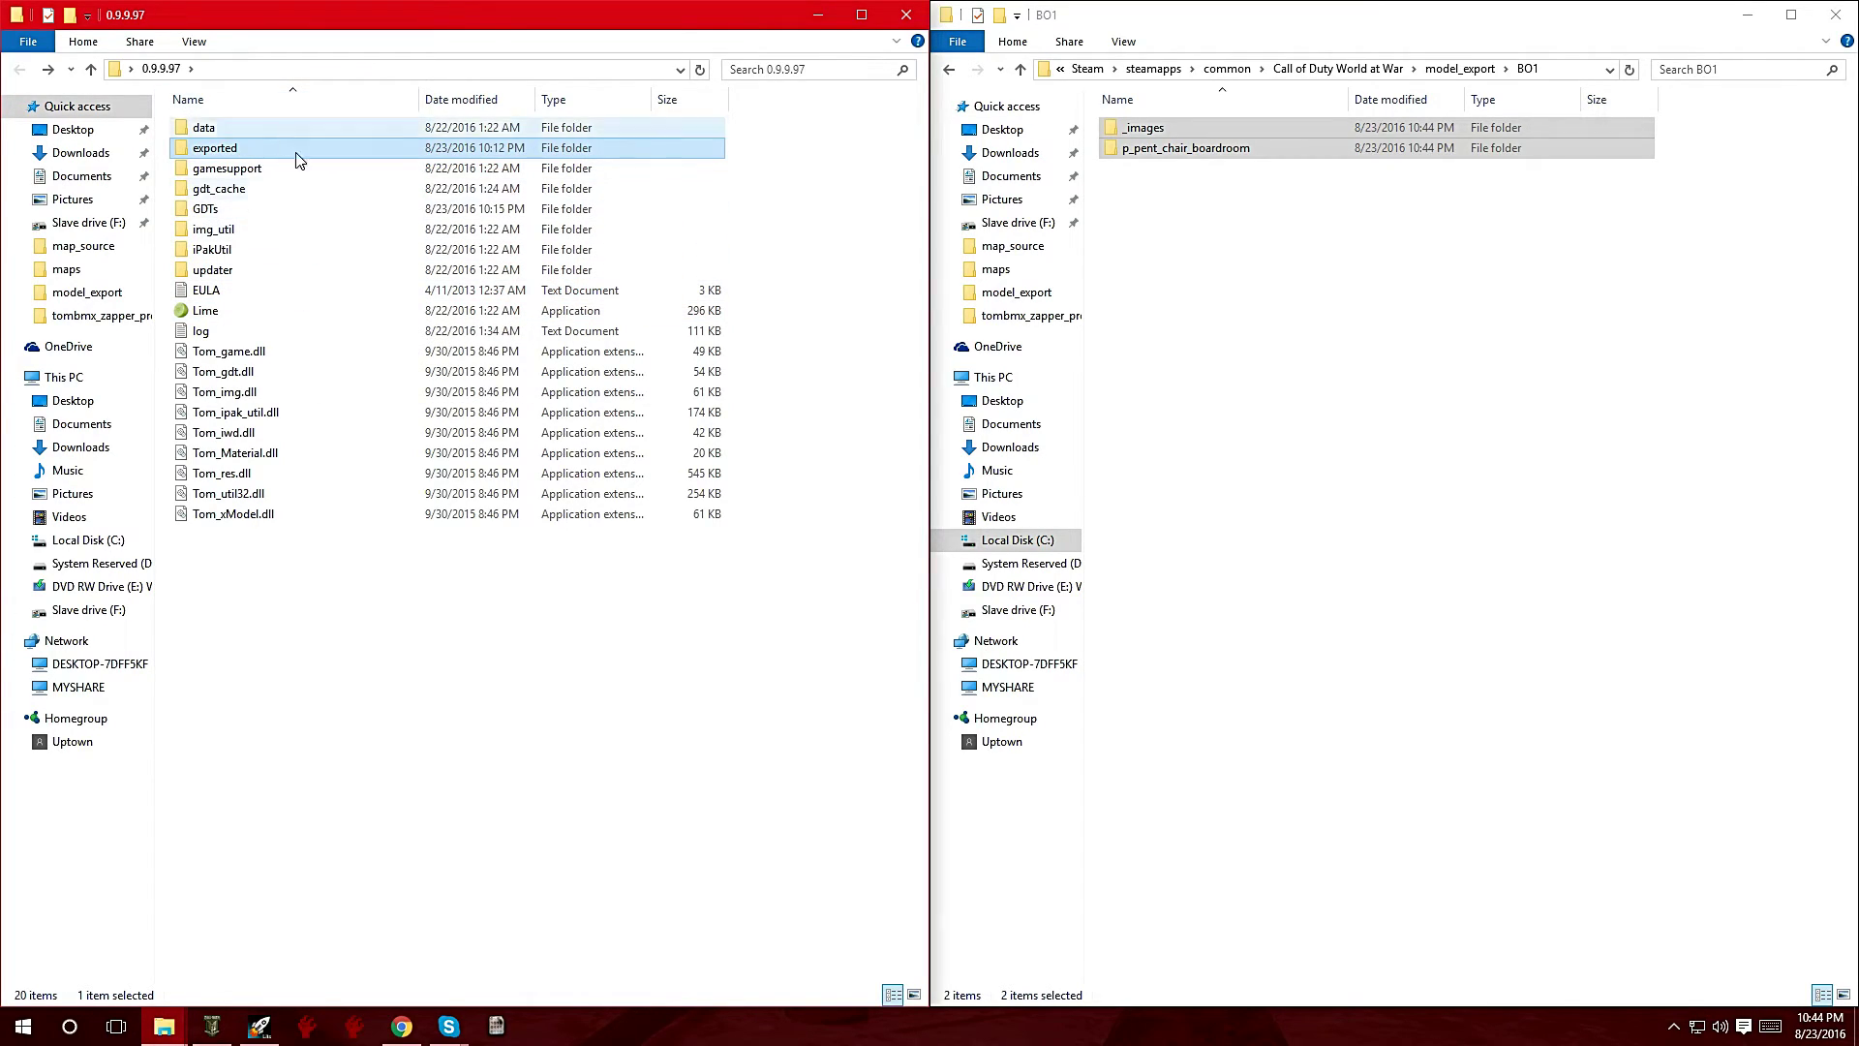
double_click(234, 211)
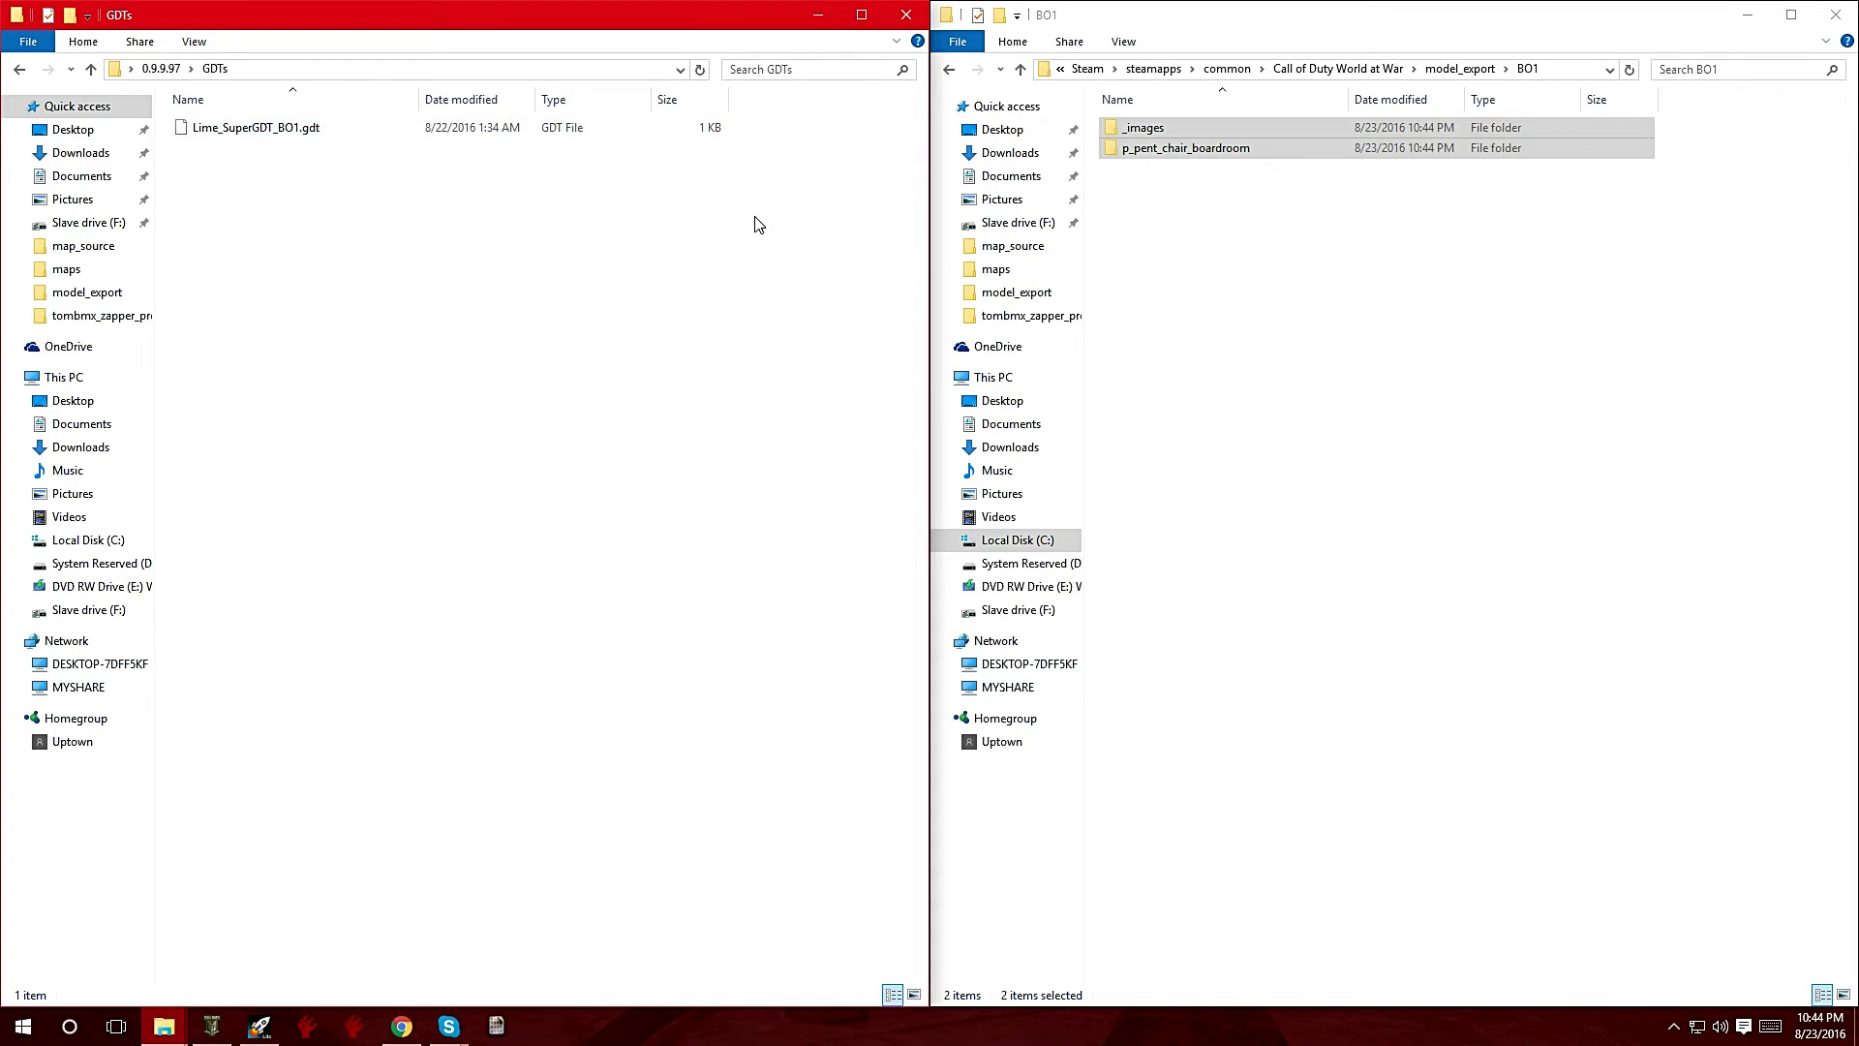
click(948, 72)
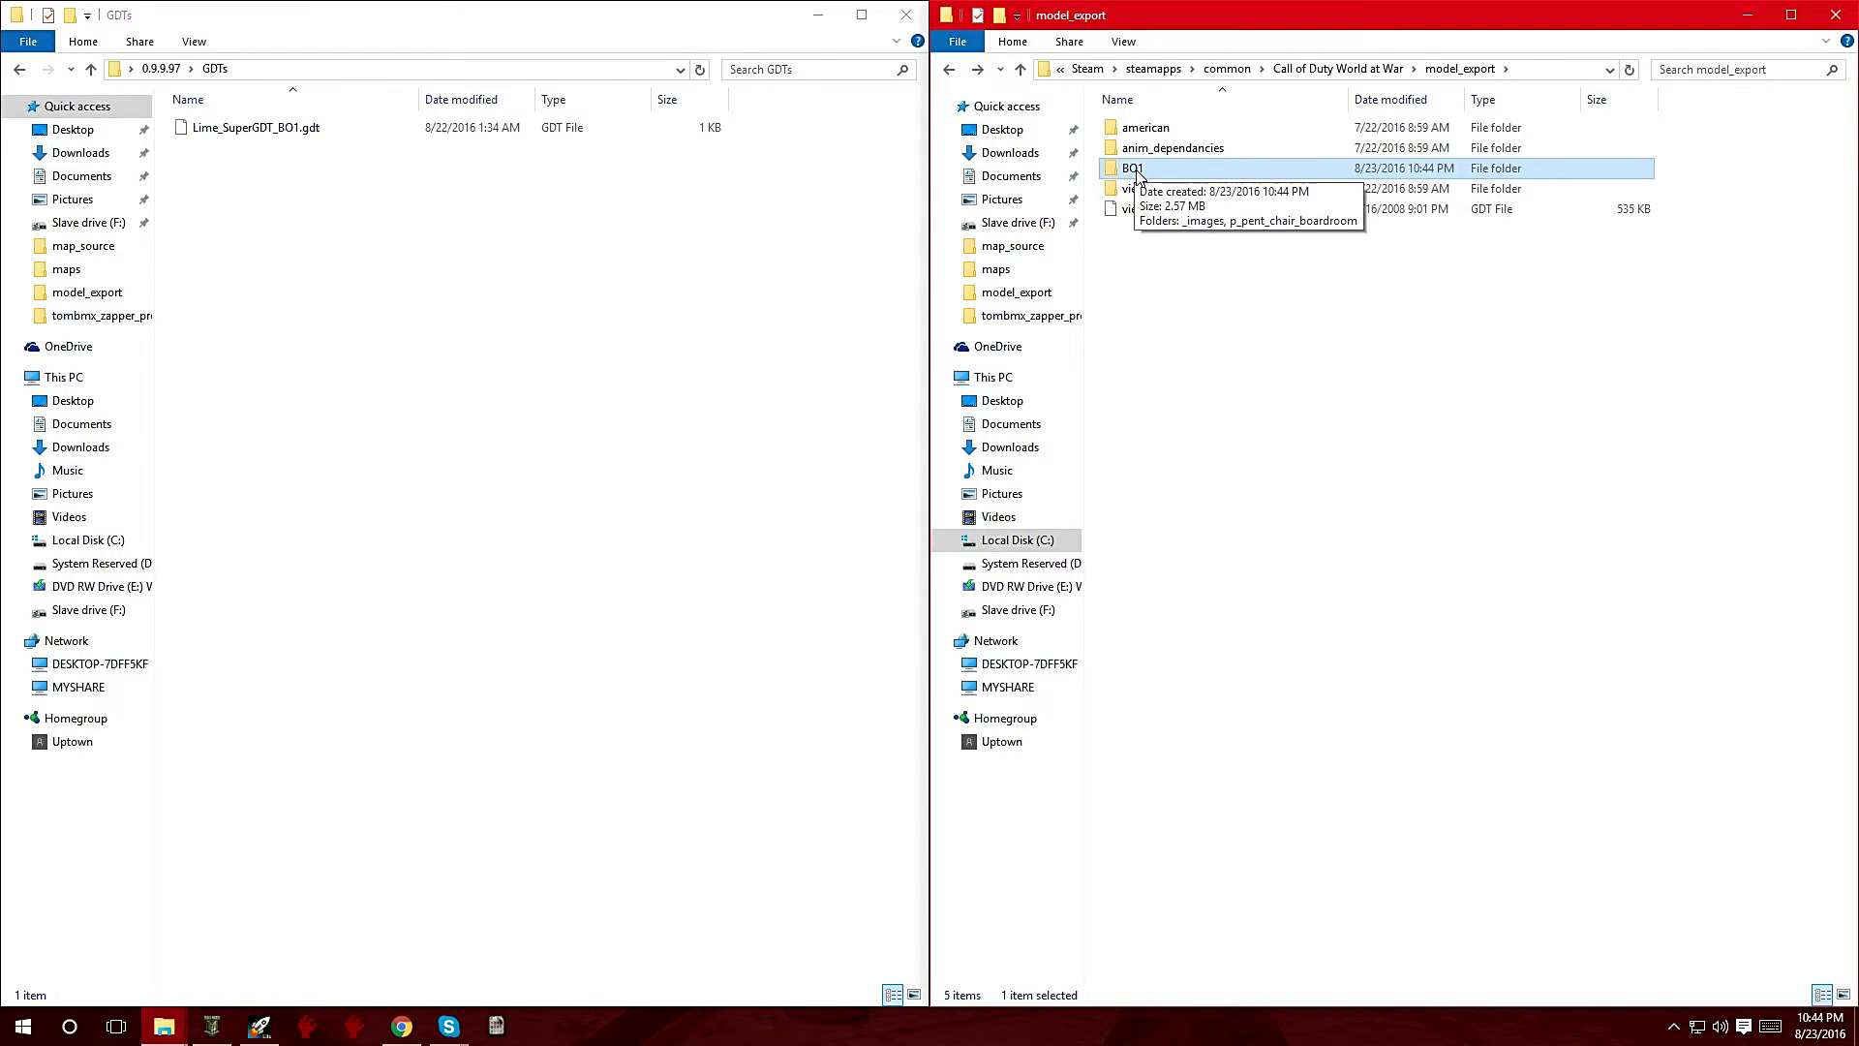
right_click(235, 132)
click(320, 375)
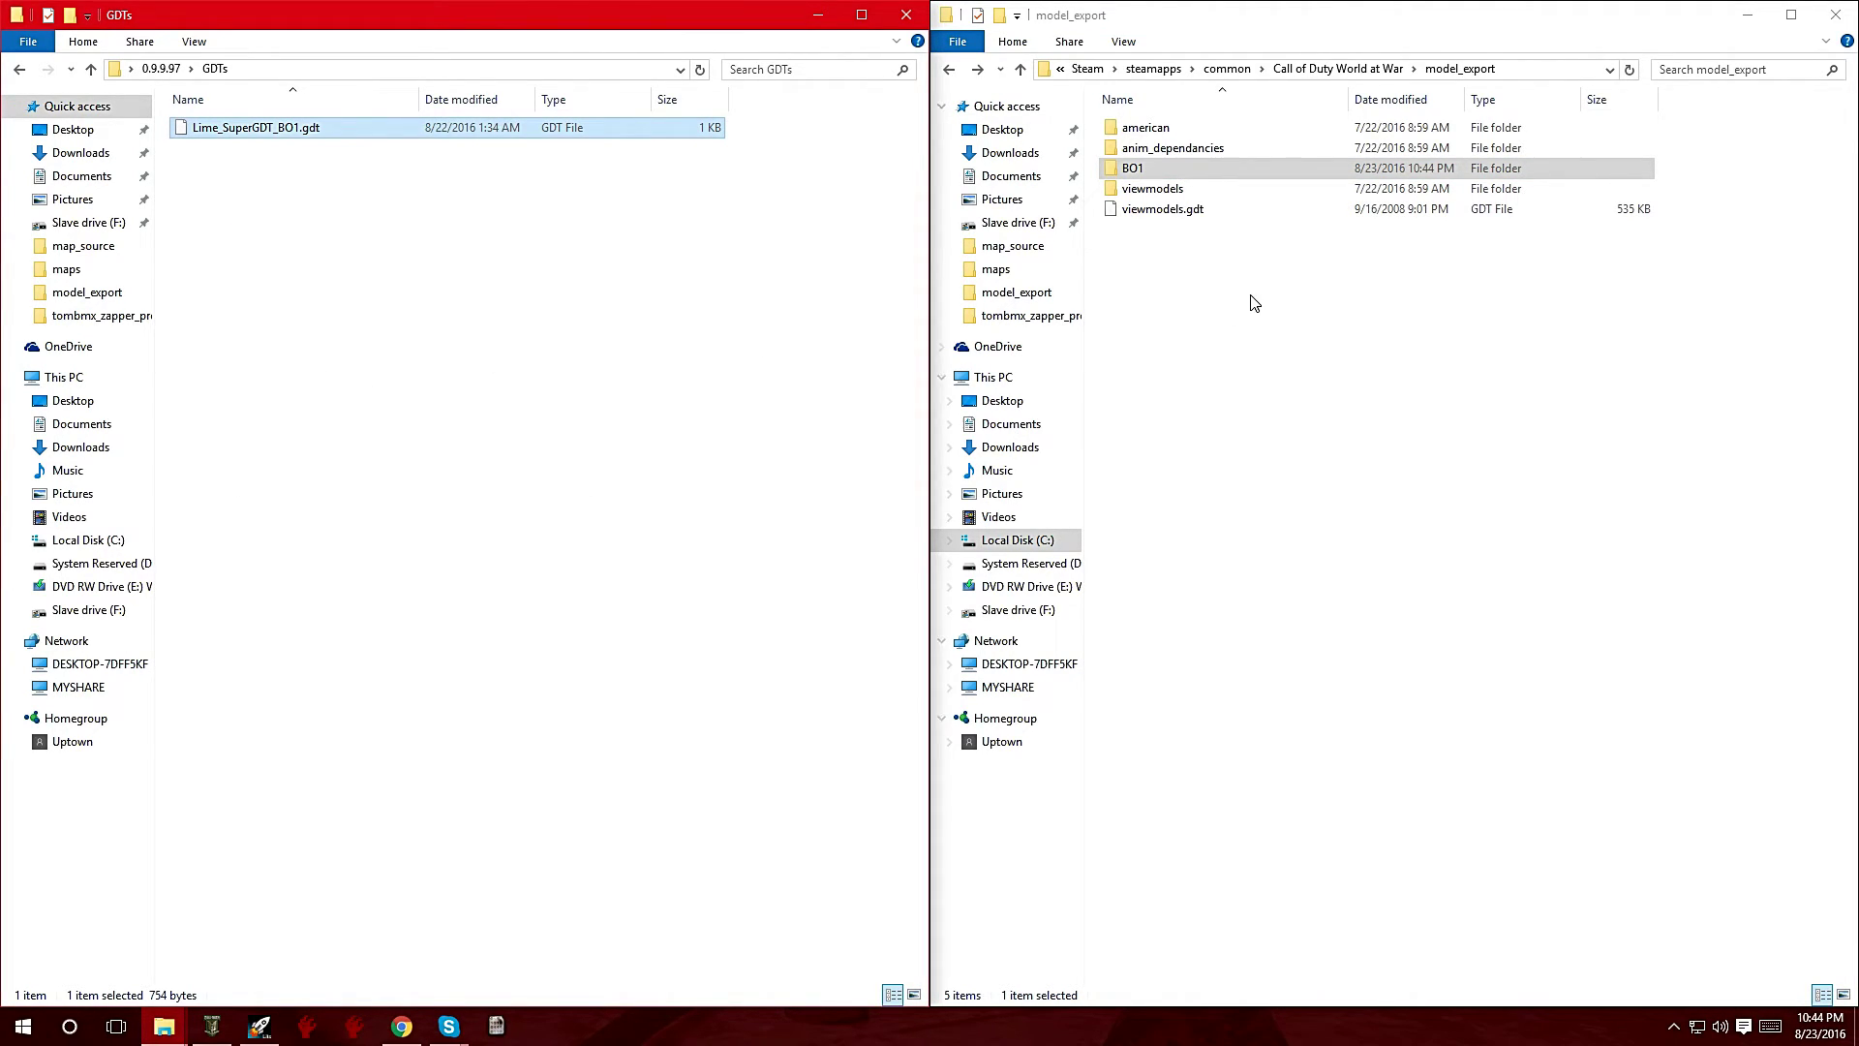
right_click(1243, 340)
click(1286, 469)
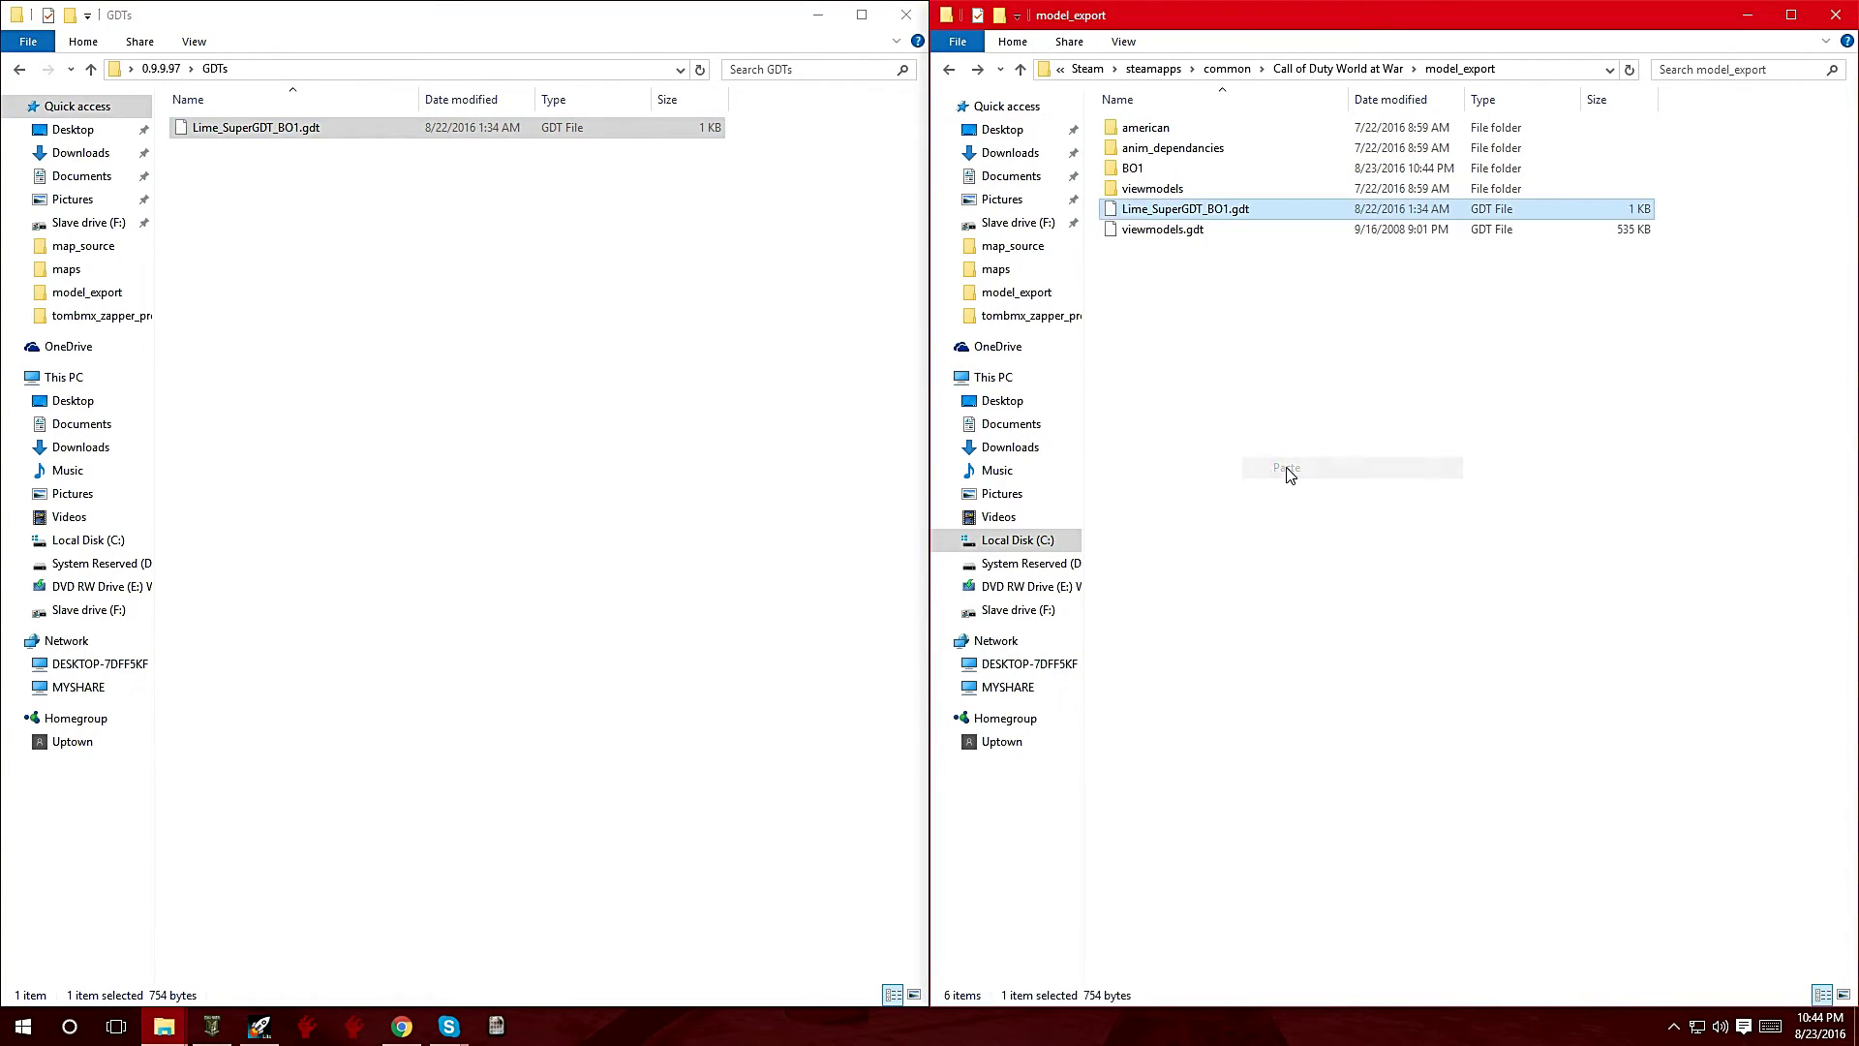
click(1217, 369)
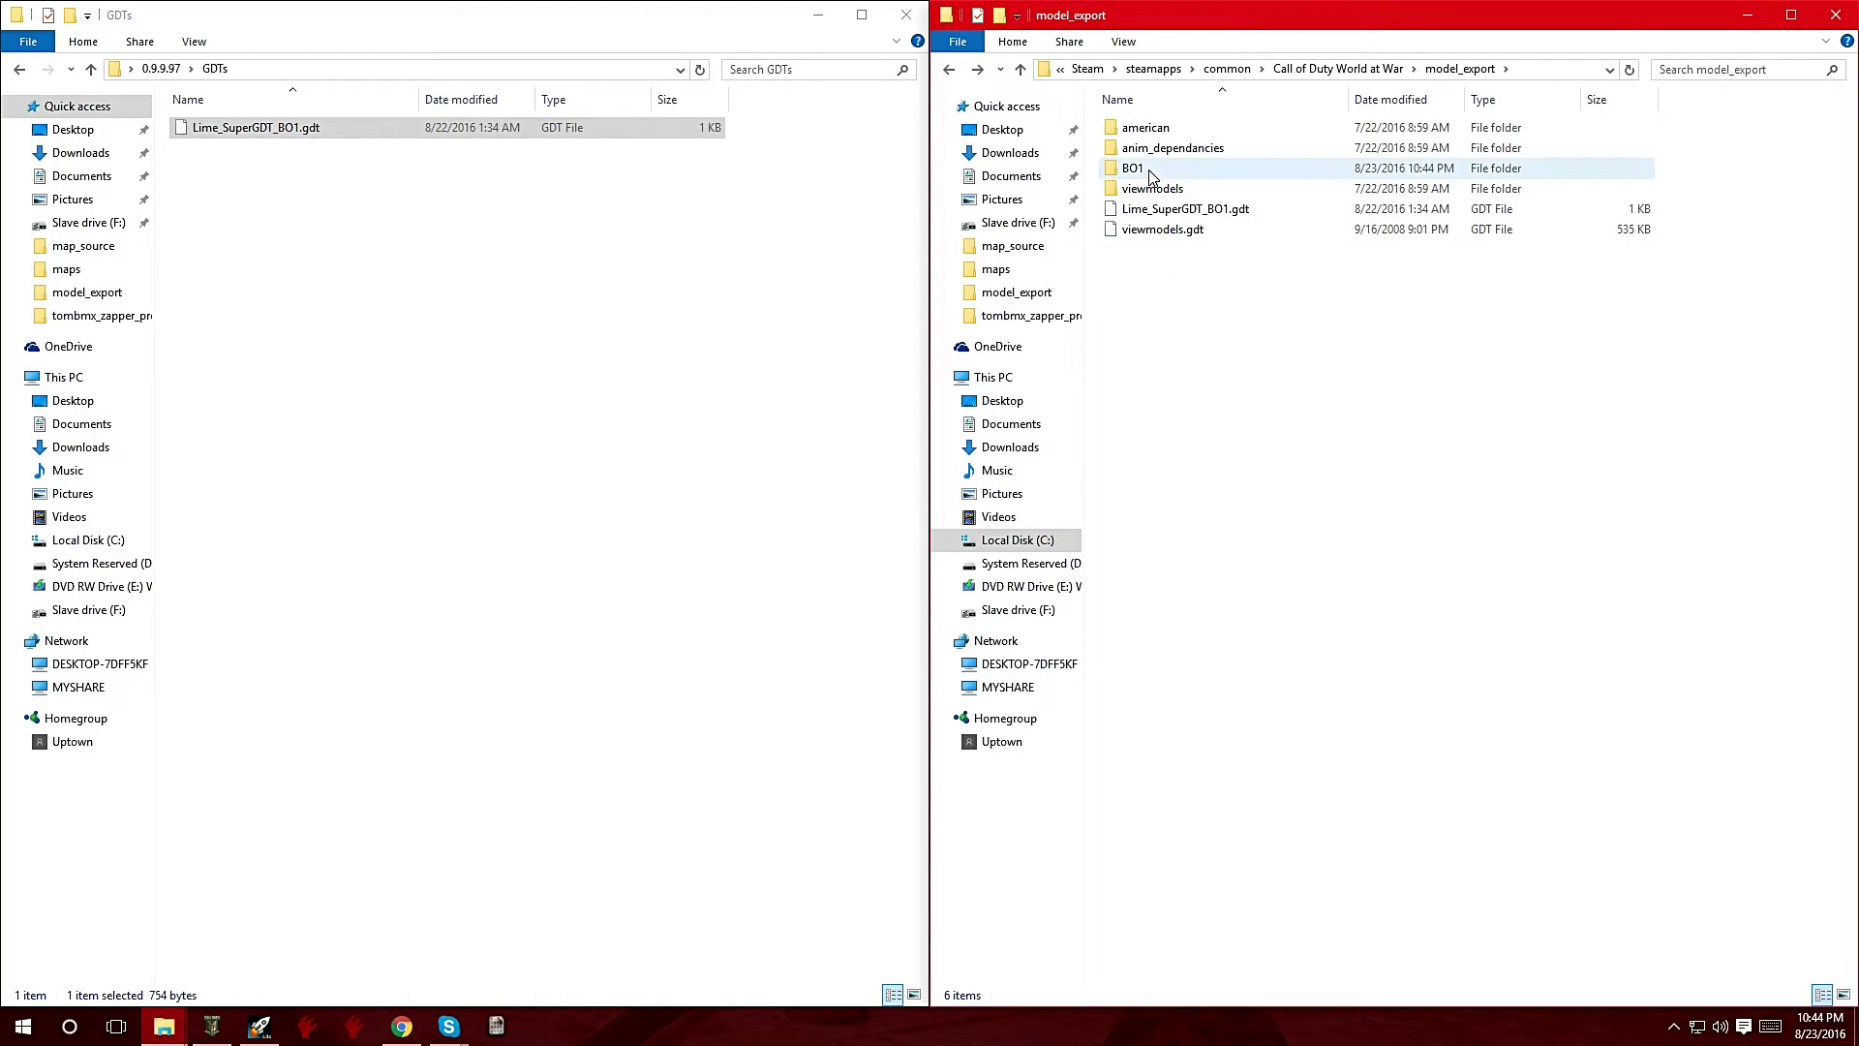
click(906, 14)
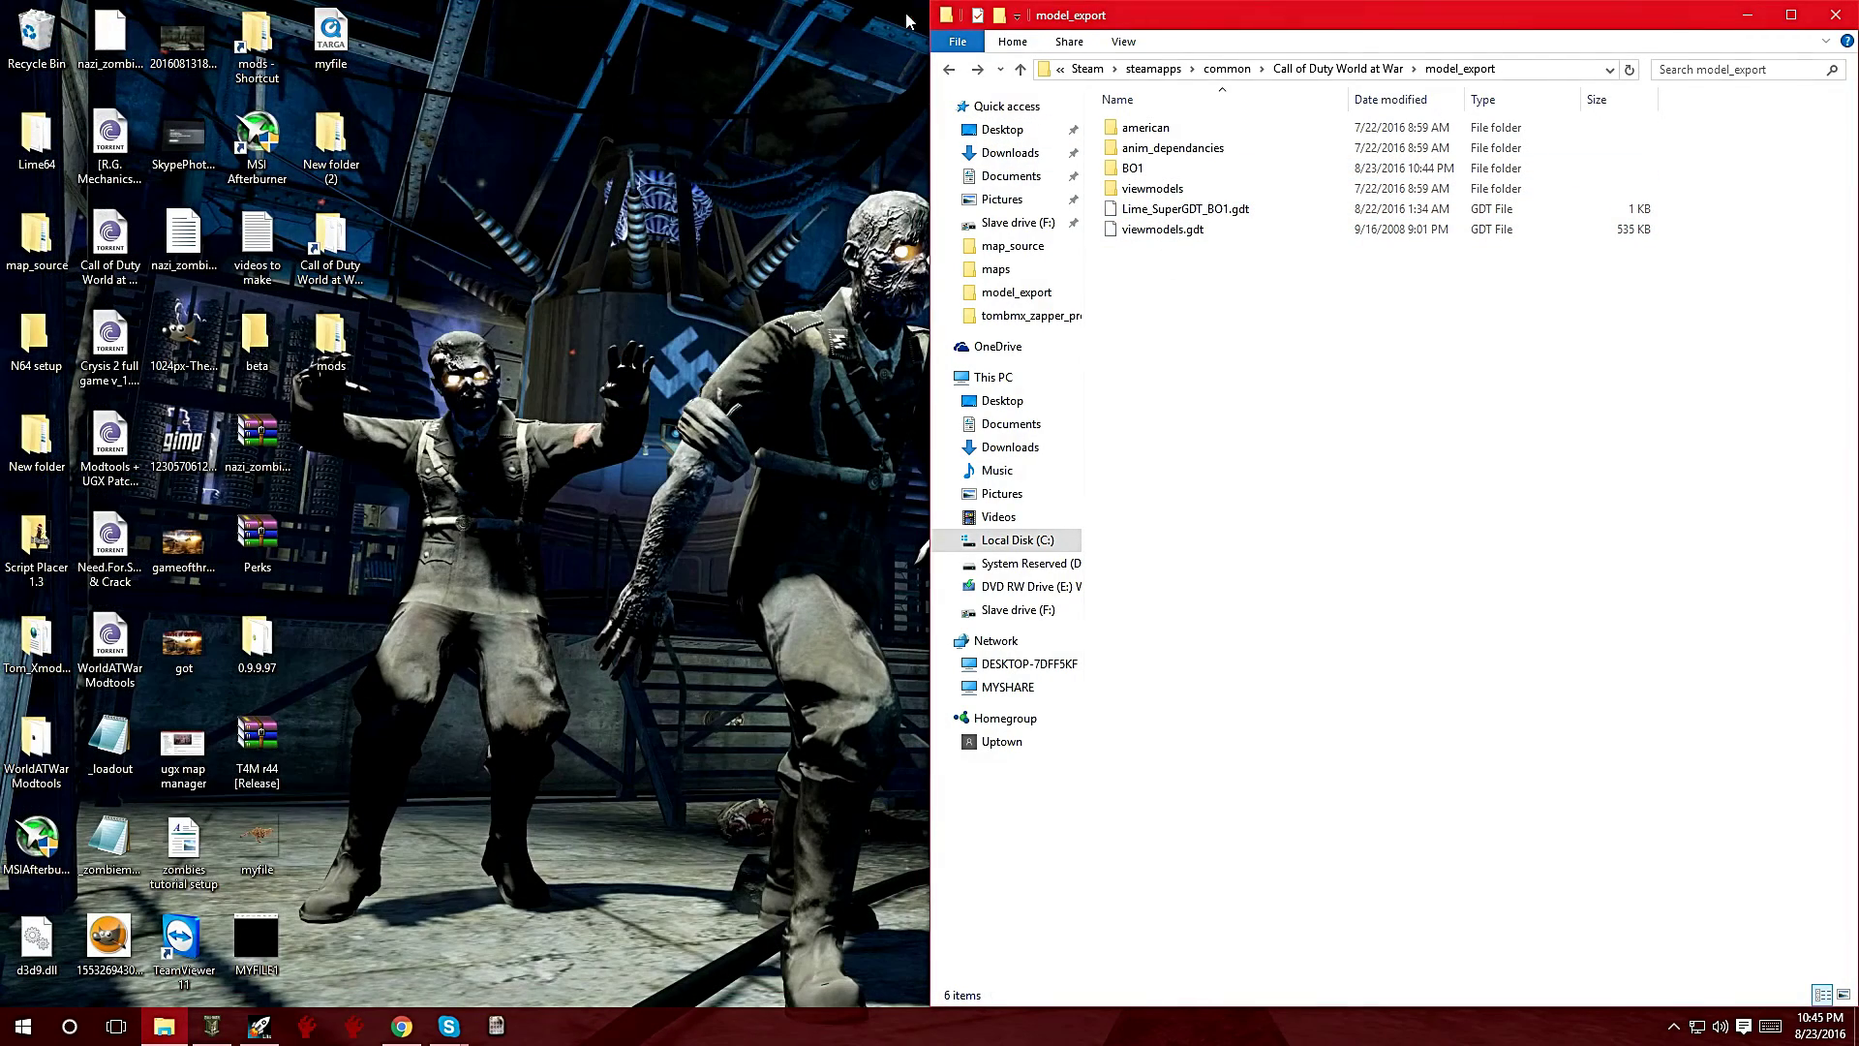
click(1835, 15)
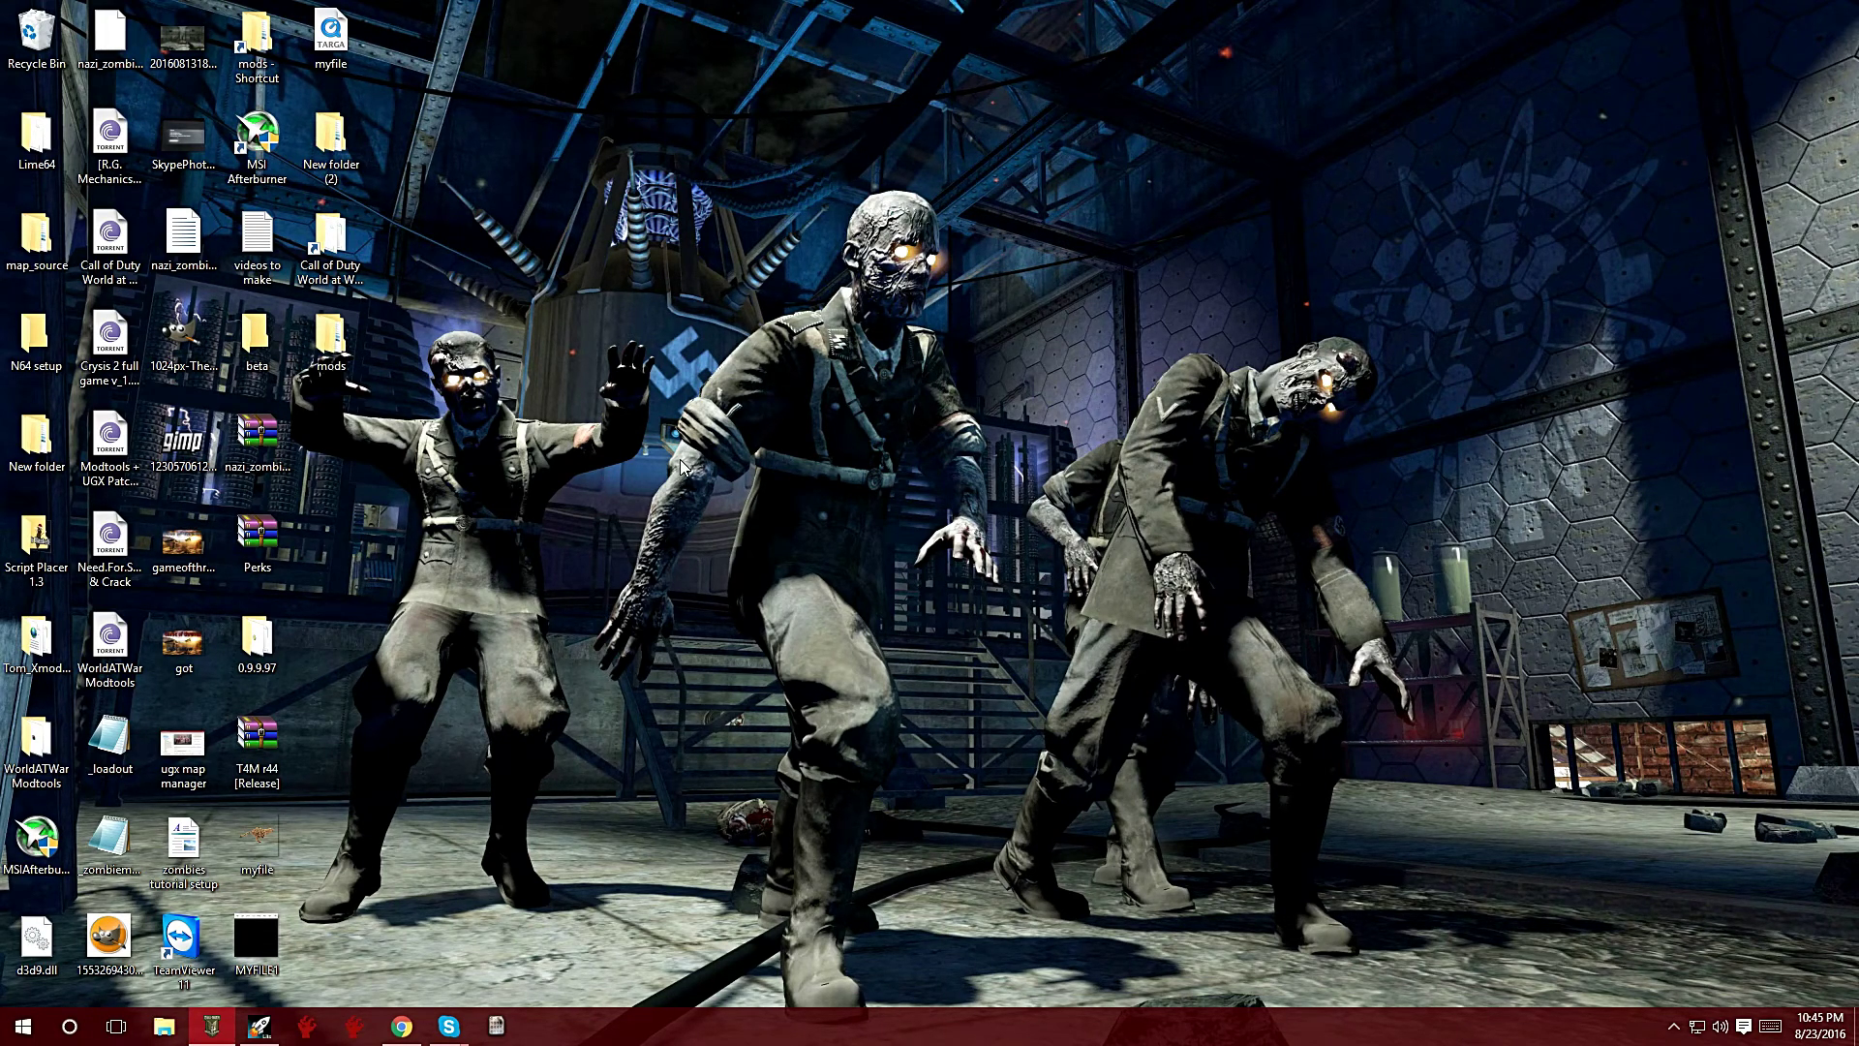
Open Lime_SuperGDT_BO1.gdt from the game's model_export folder in Asset Manager.
click(258, 1026)
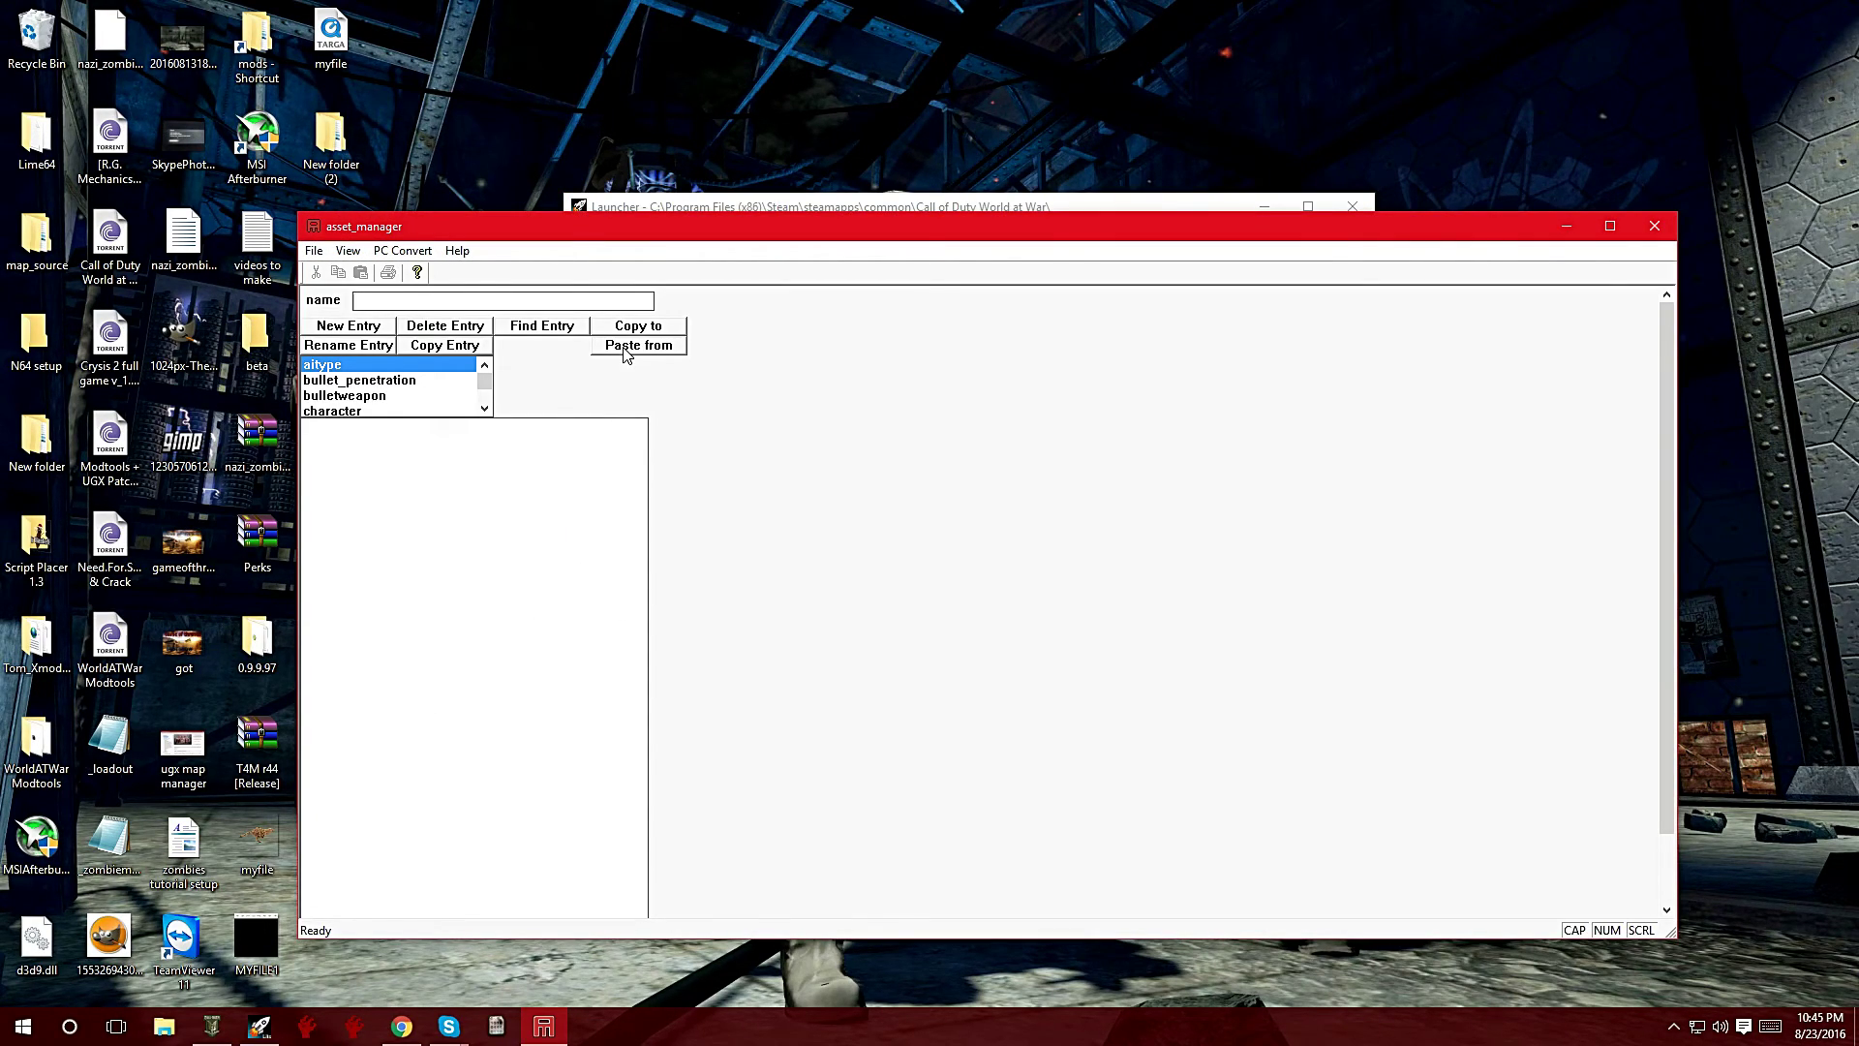
click(312, 253)
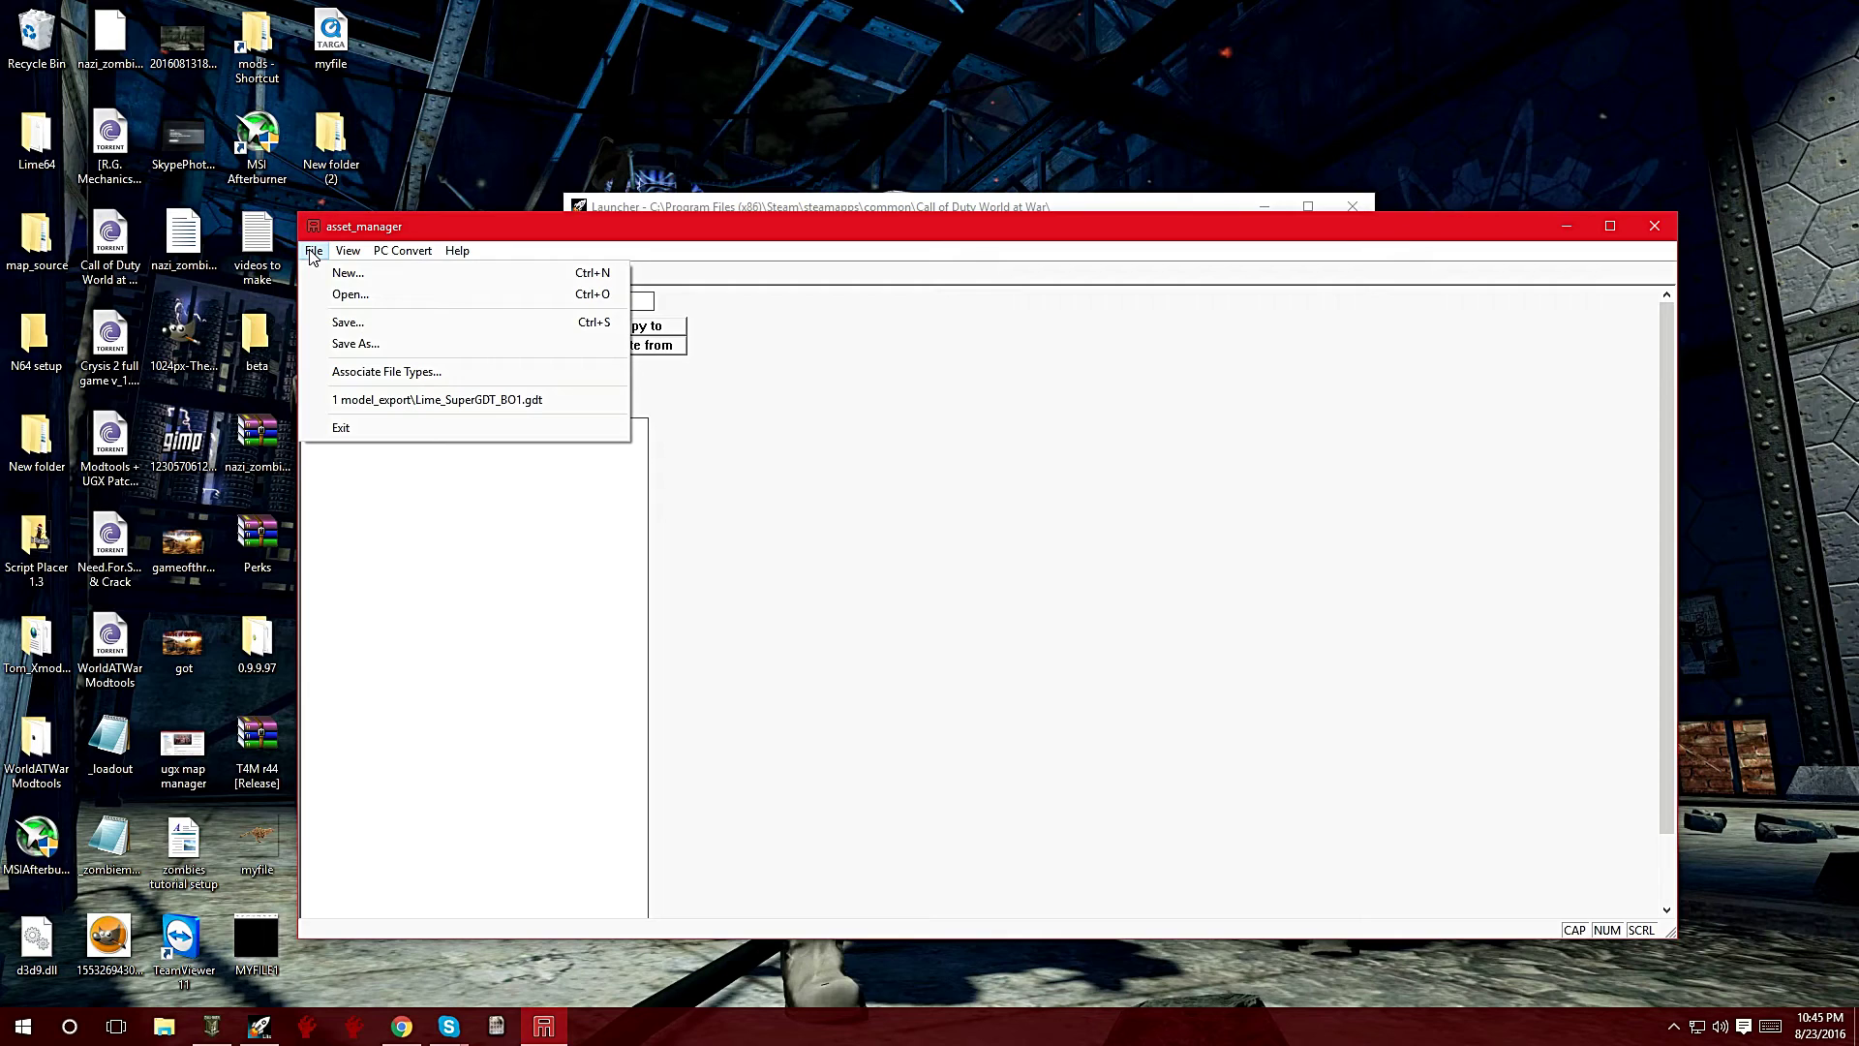
click(346, 294)
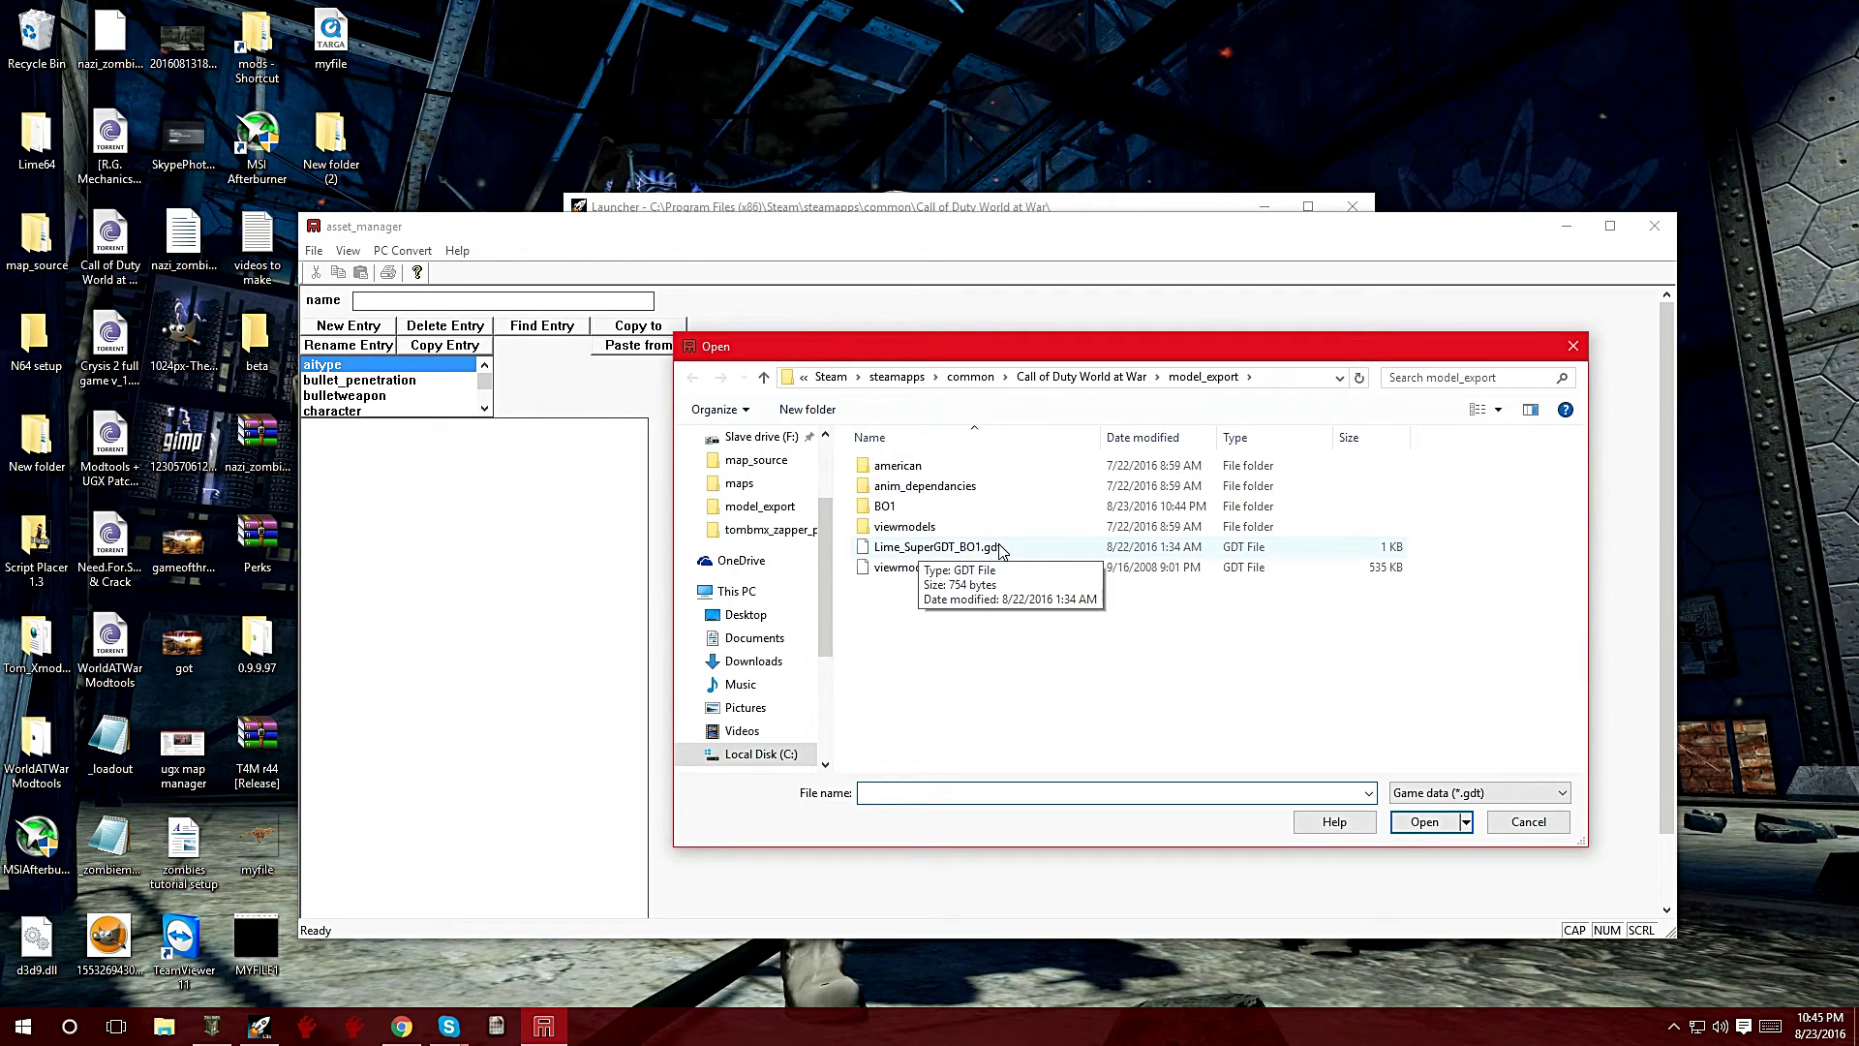
double_click(1003, 548)
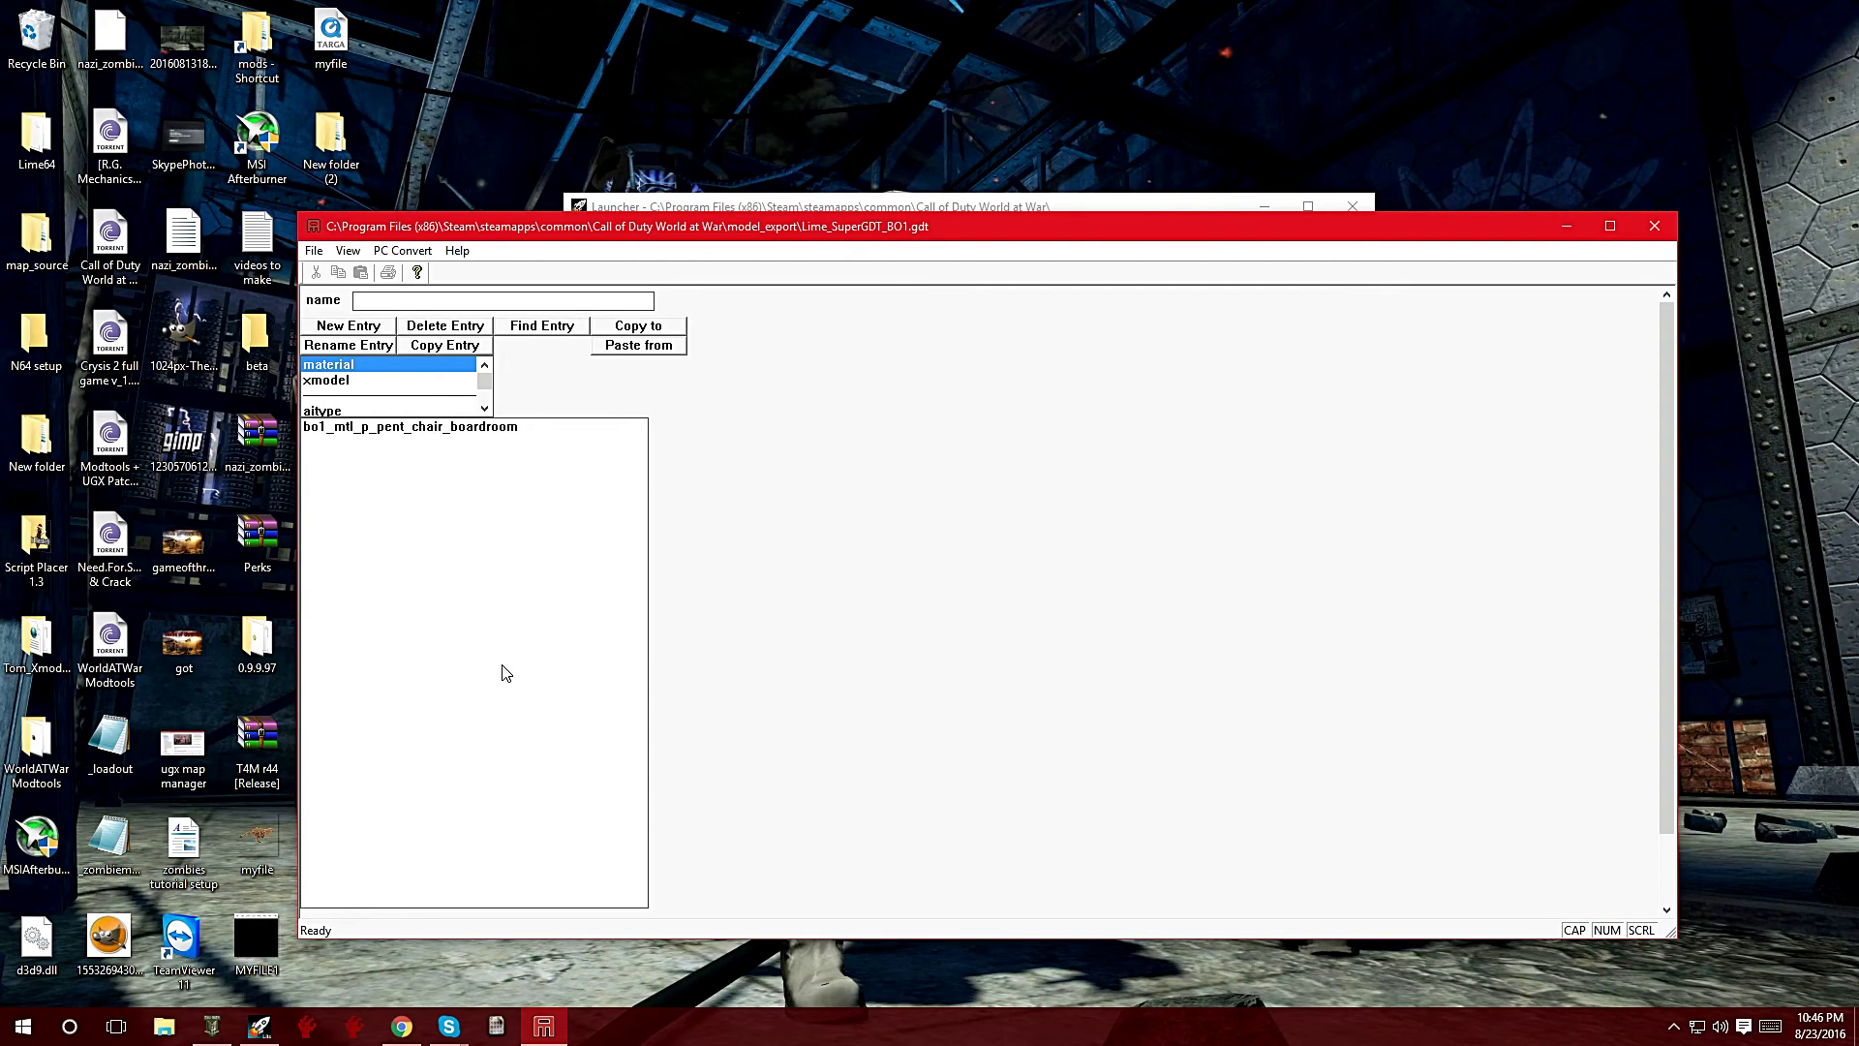
Check the GDT's material and xmodel entries and run a PC conversion of only the bo1_mtl_p_pent_chair_boardroom material.
click(377, 381)
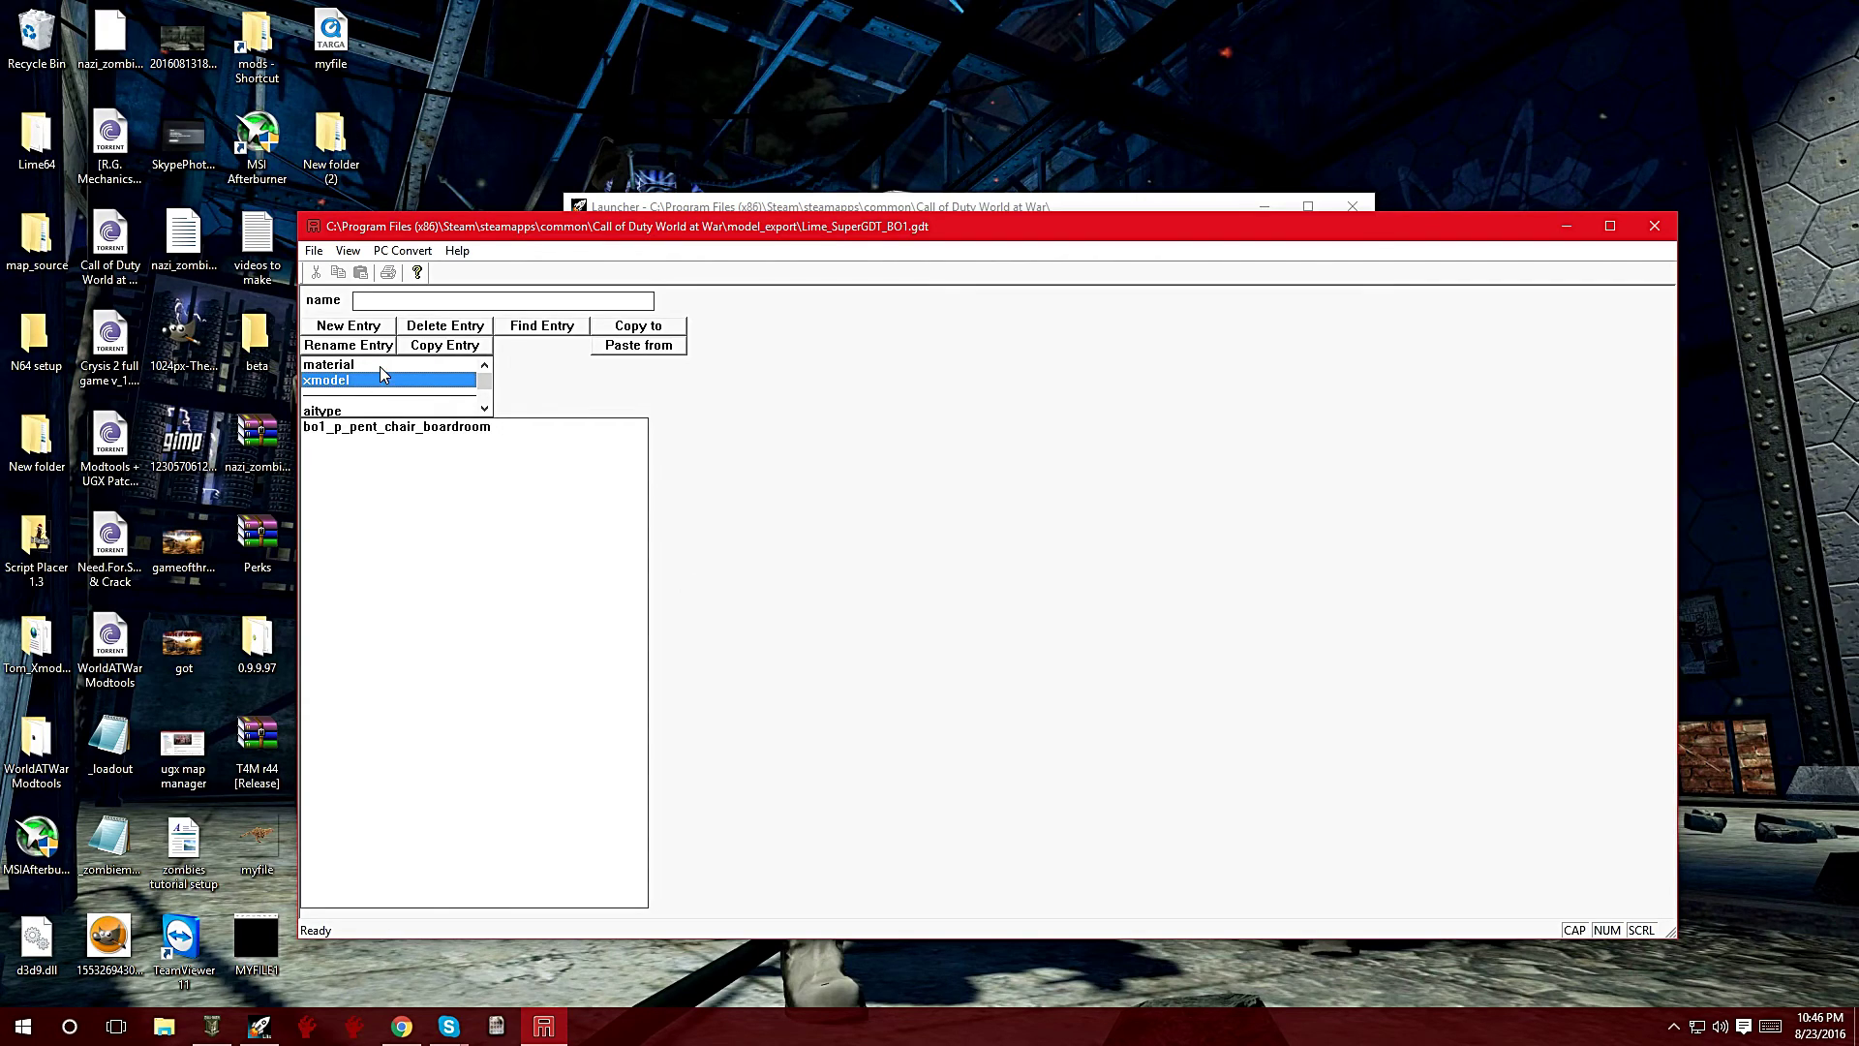
click(380, 366)
click(391, 379)
click(396, 365)
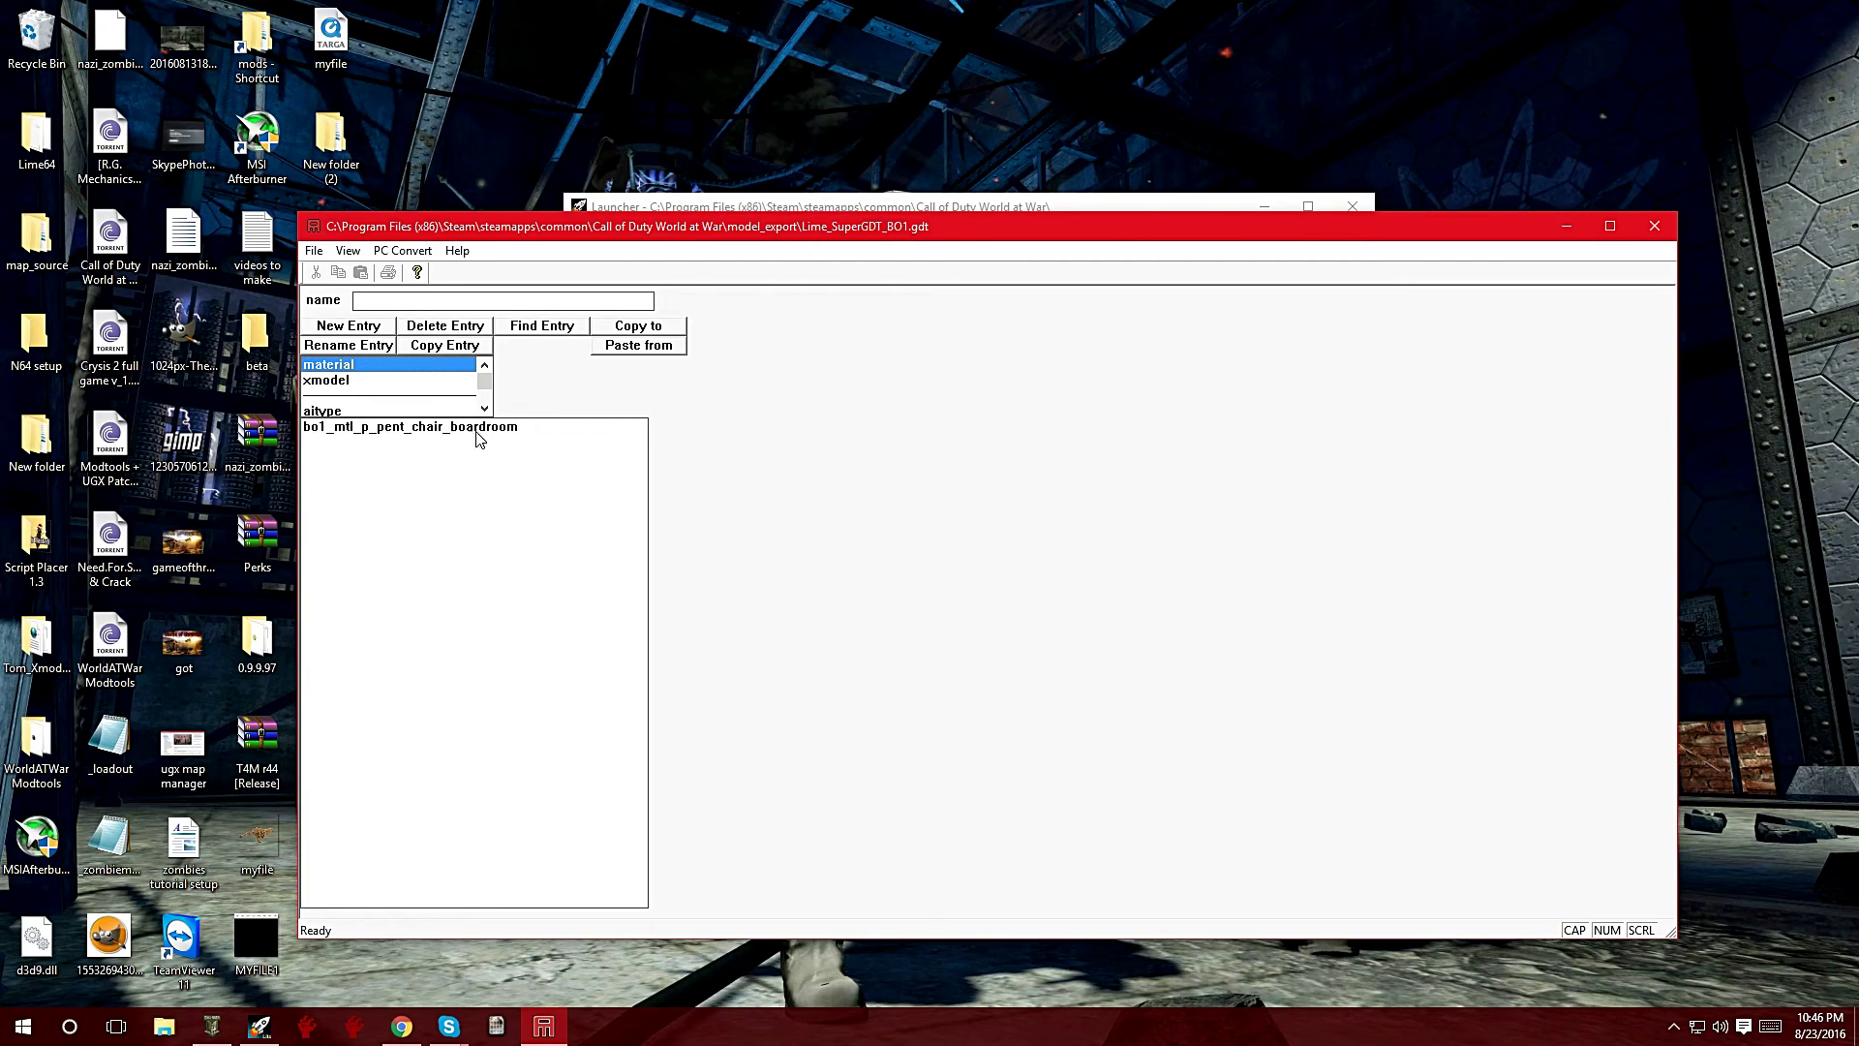
click(355, 427)
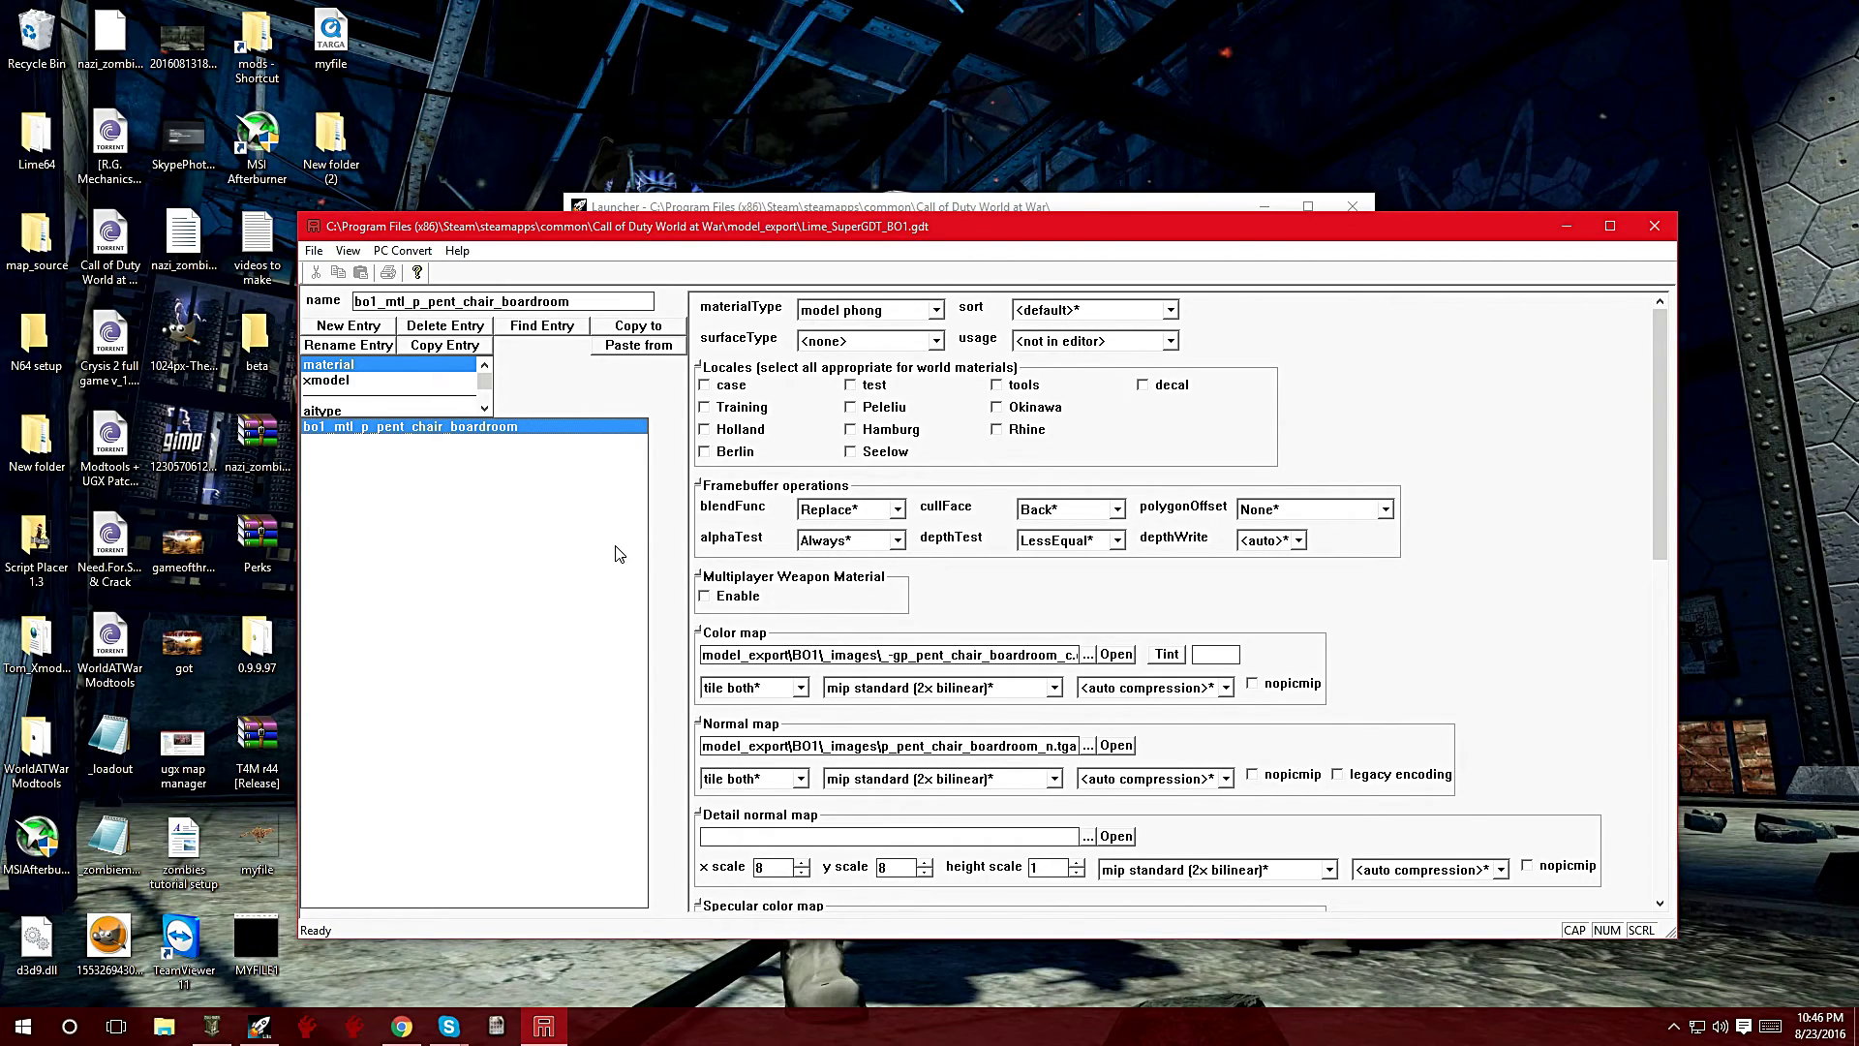
click(405, 250)
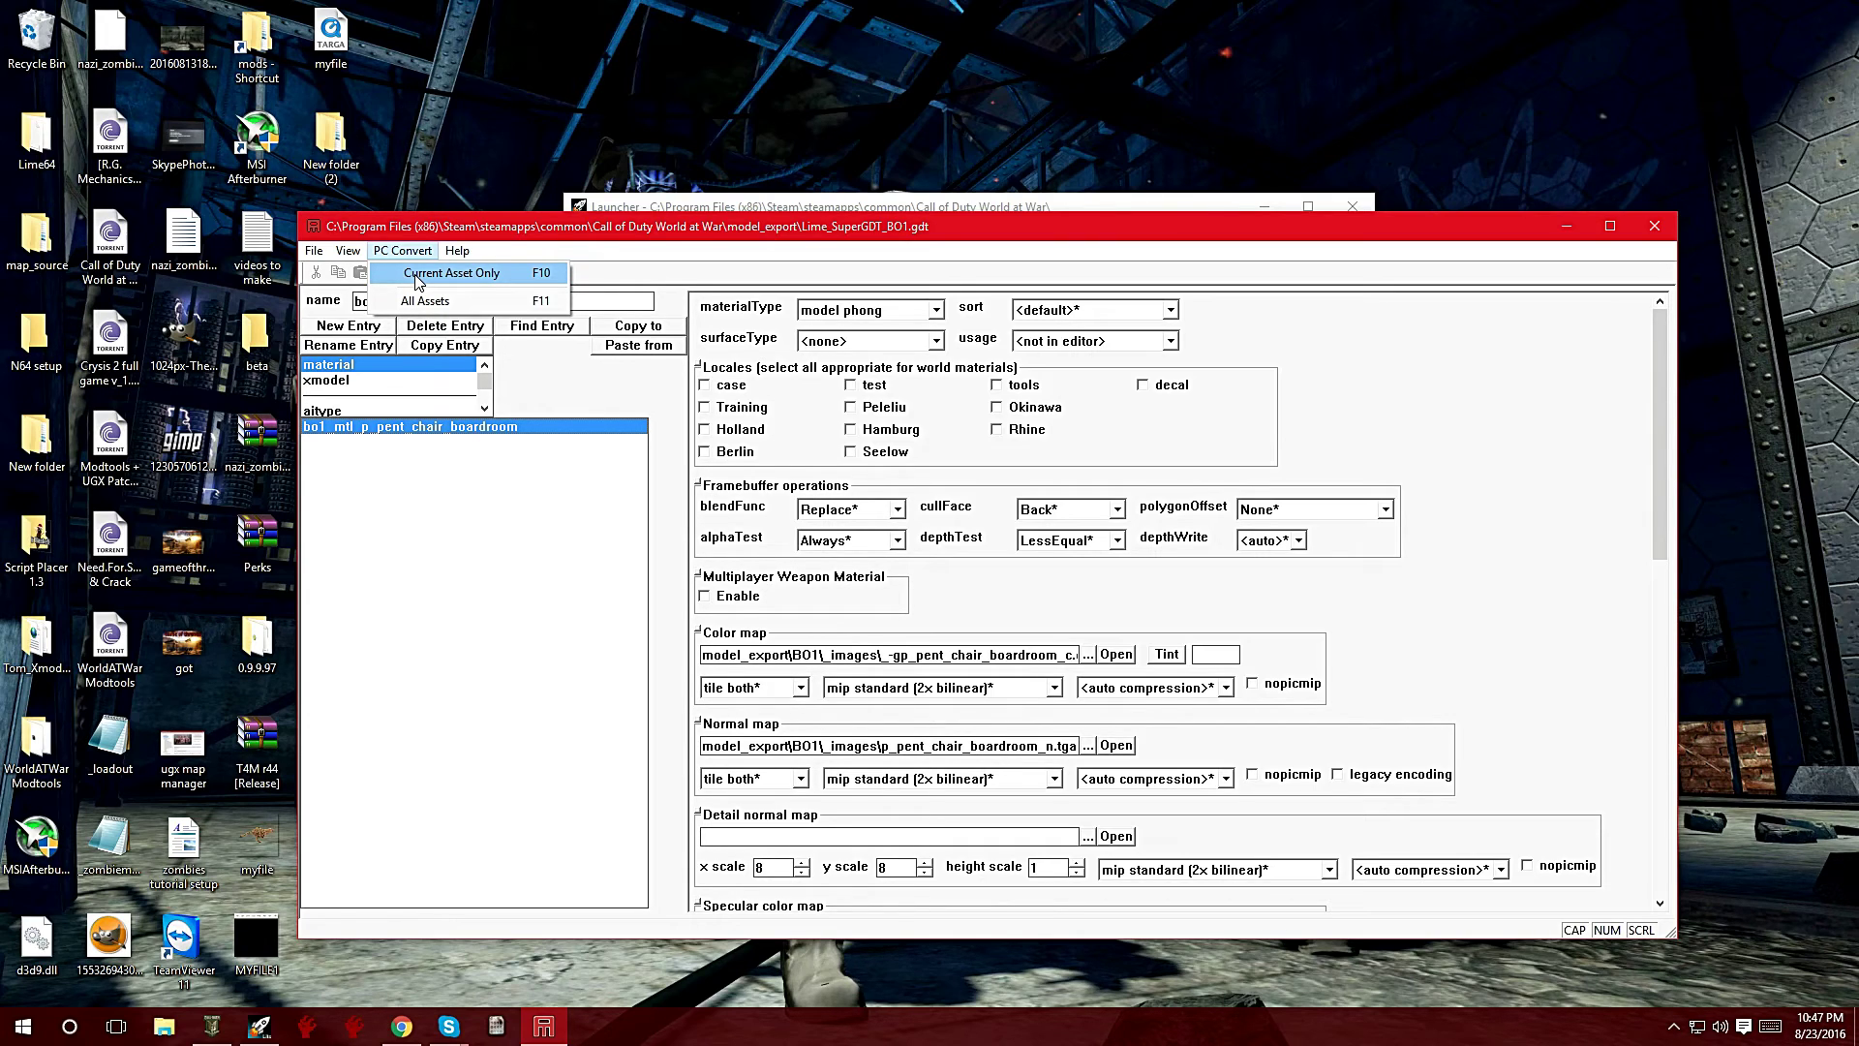
click(418, 275)
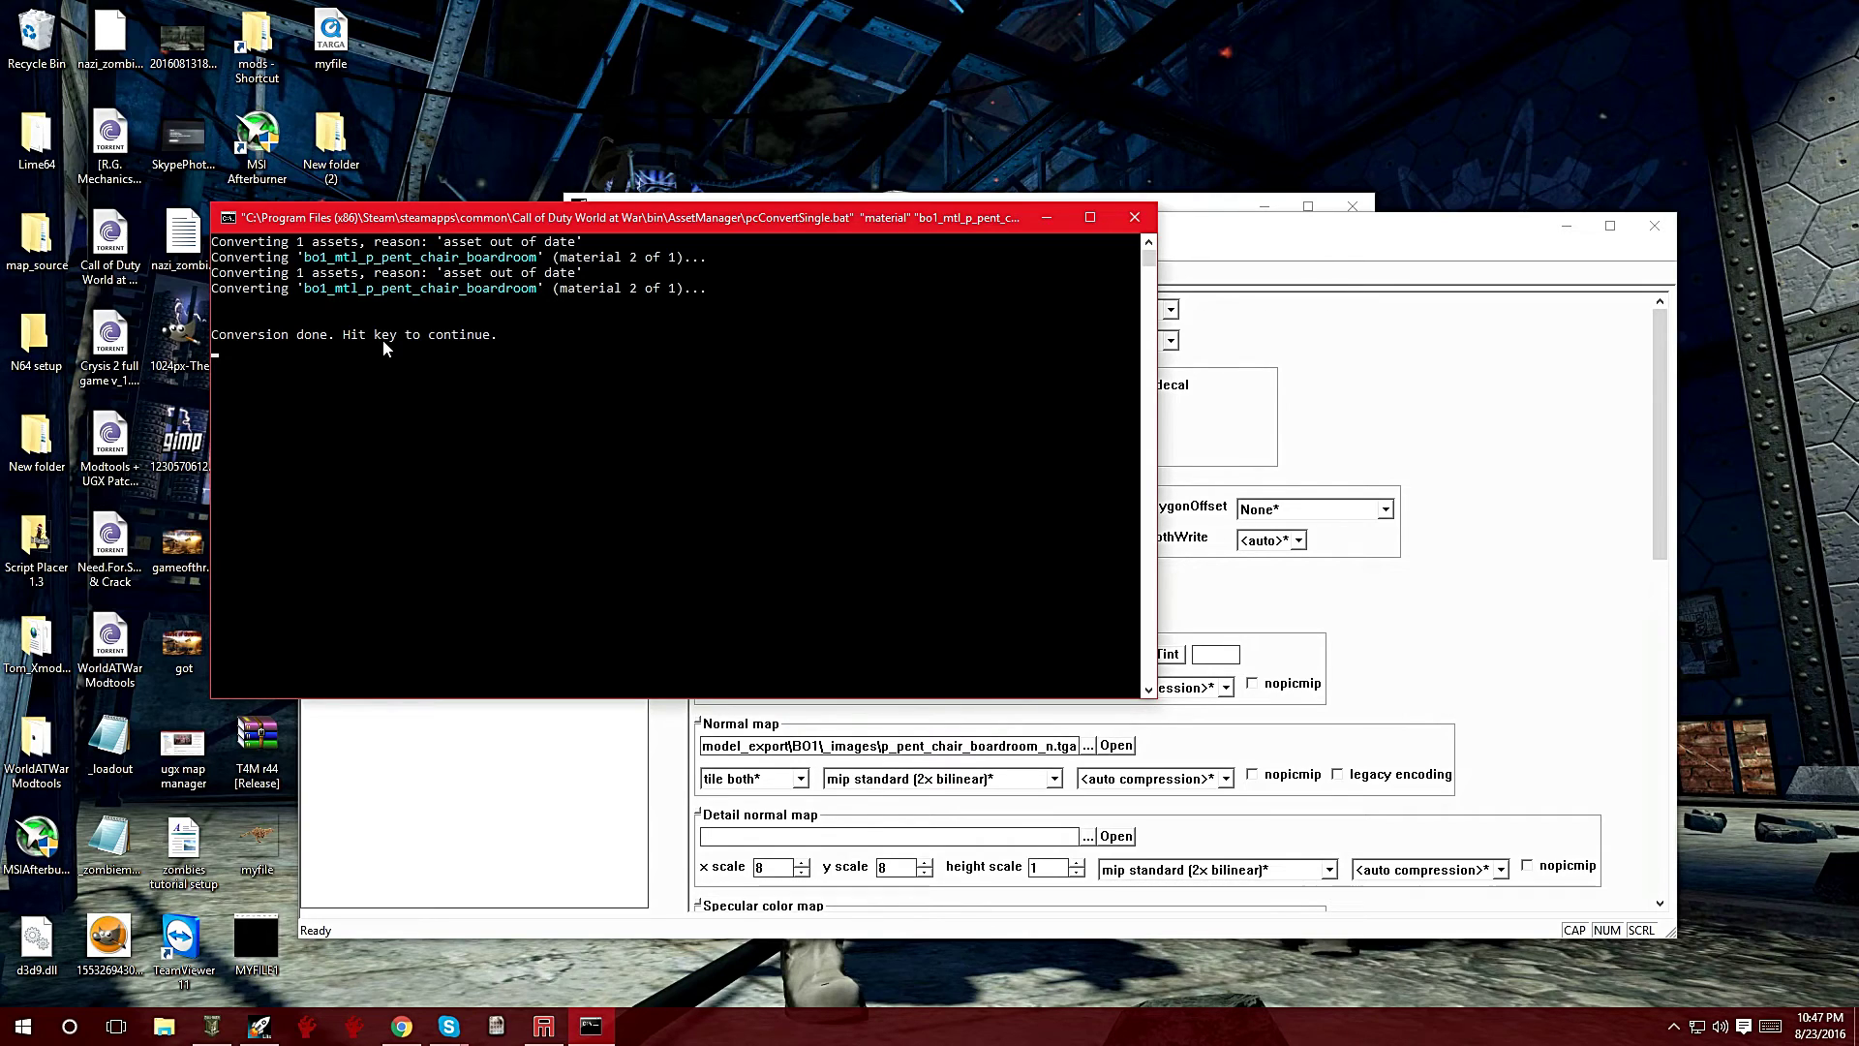
key(Return)
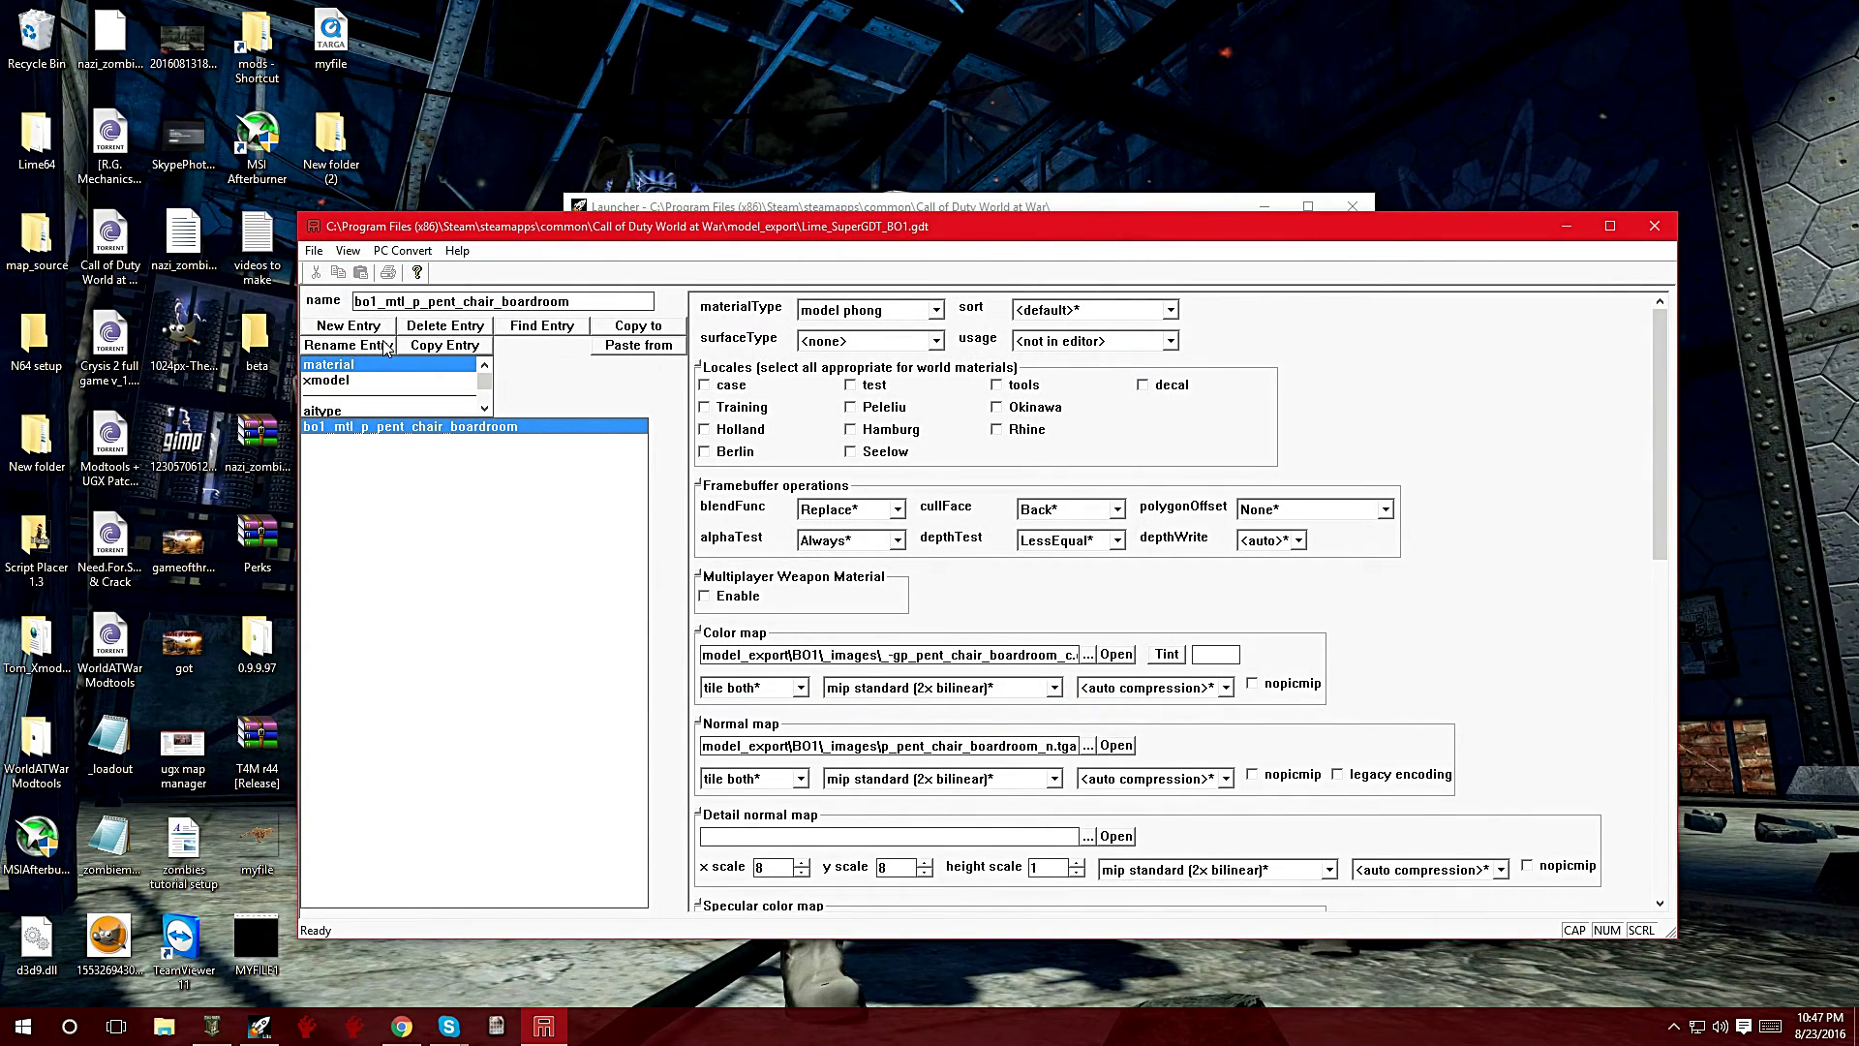
Run a PC conversion of only the bo1_p_pent_chair_boardroom xmodel asset.
click(355, 384)
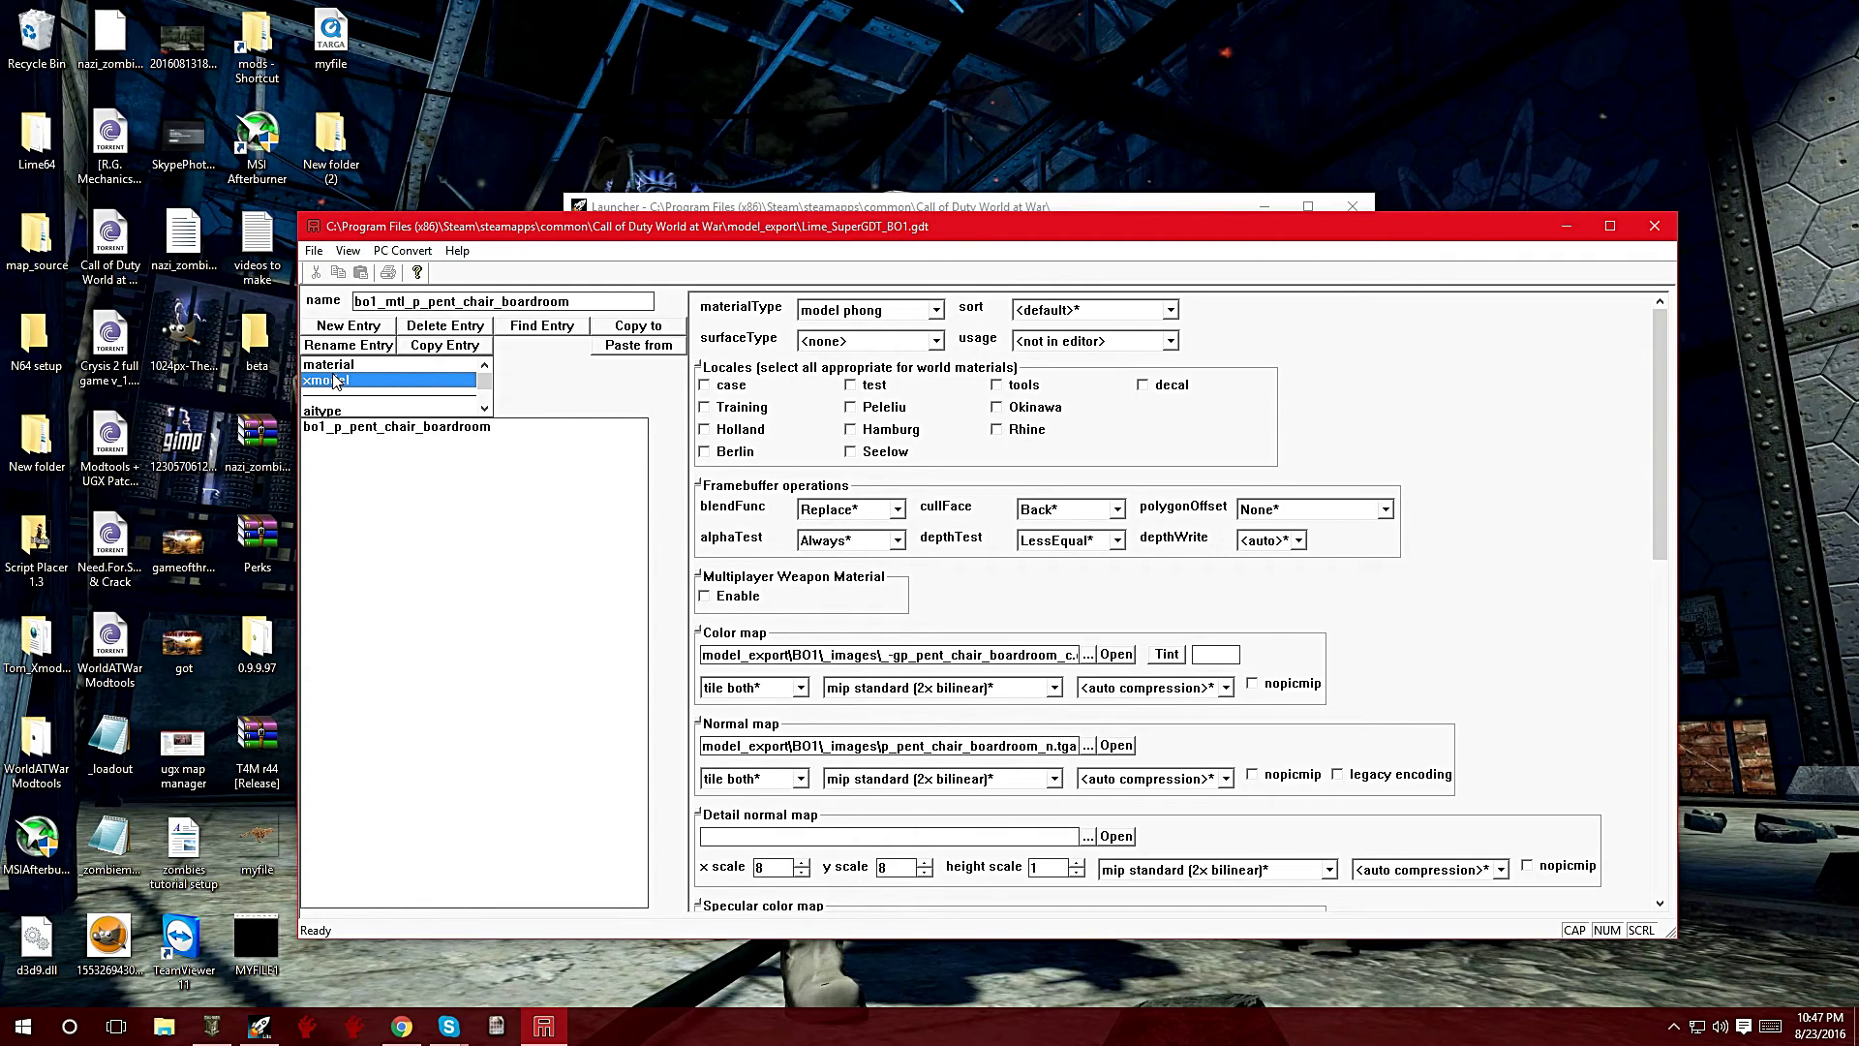
click(354, 430)
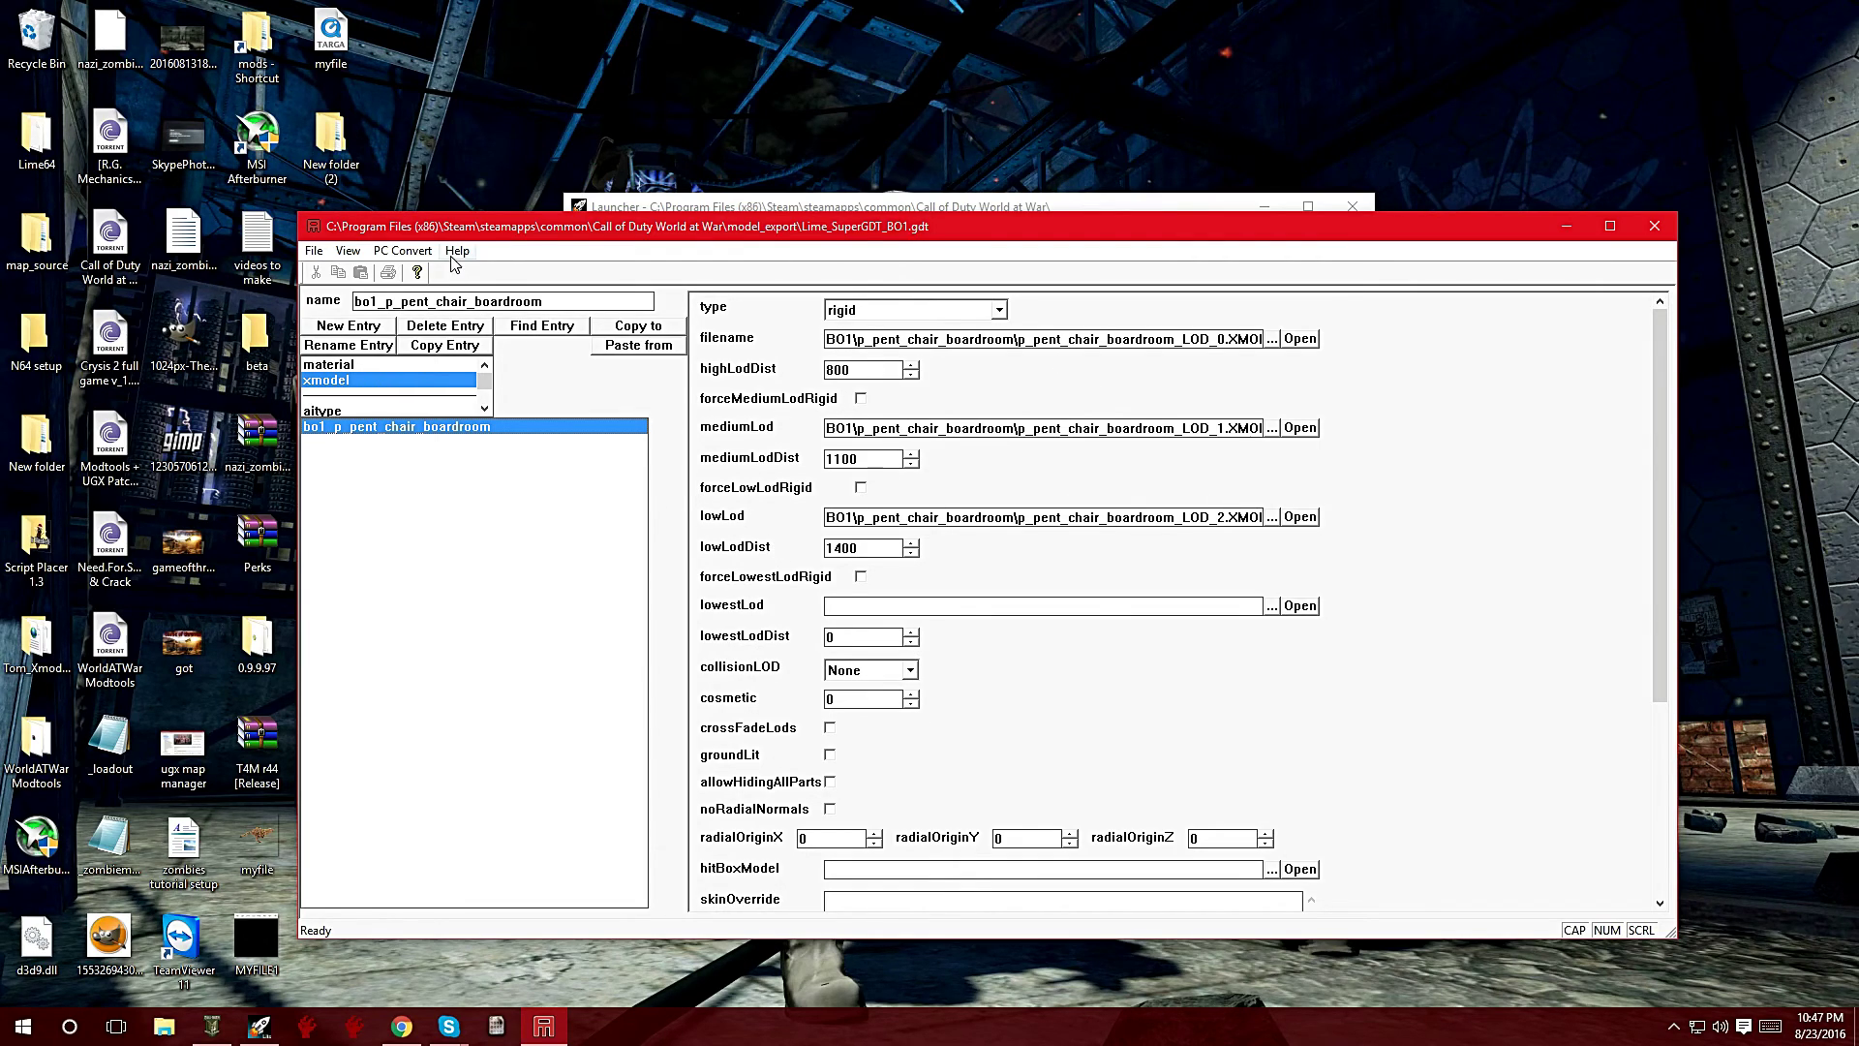
click(408, 254)
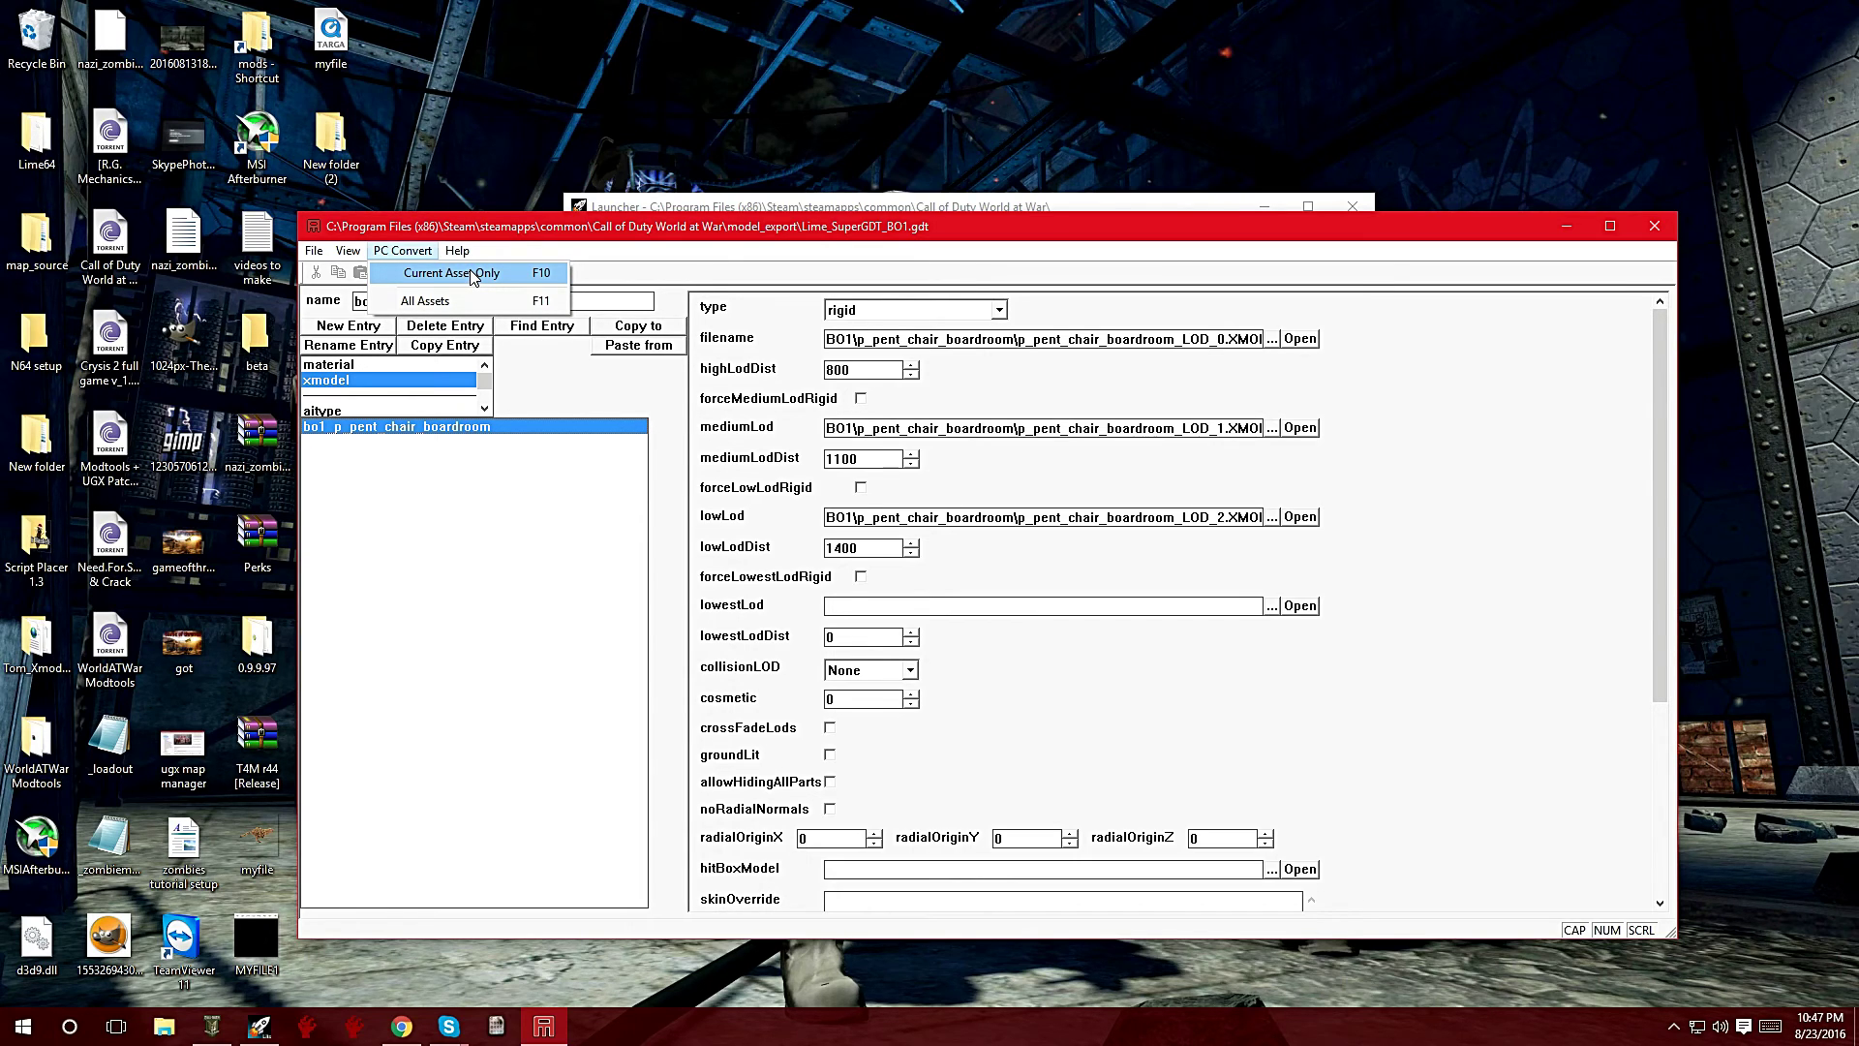
click(473, 274)
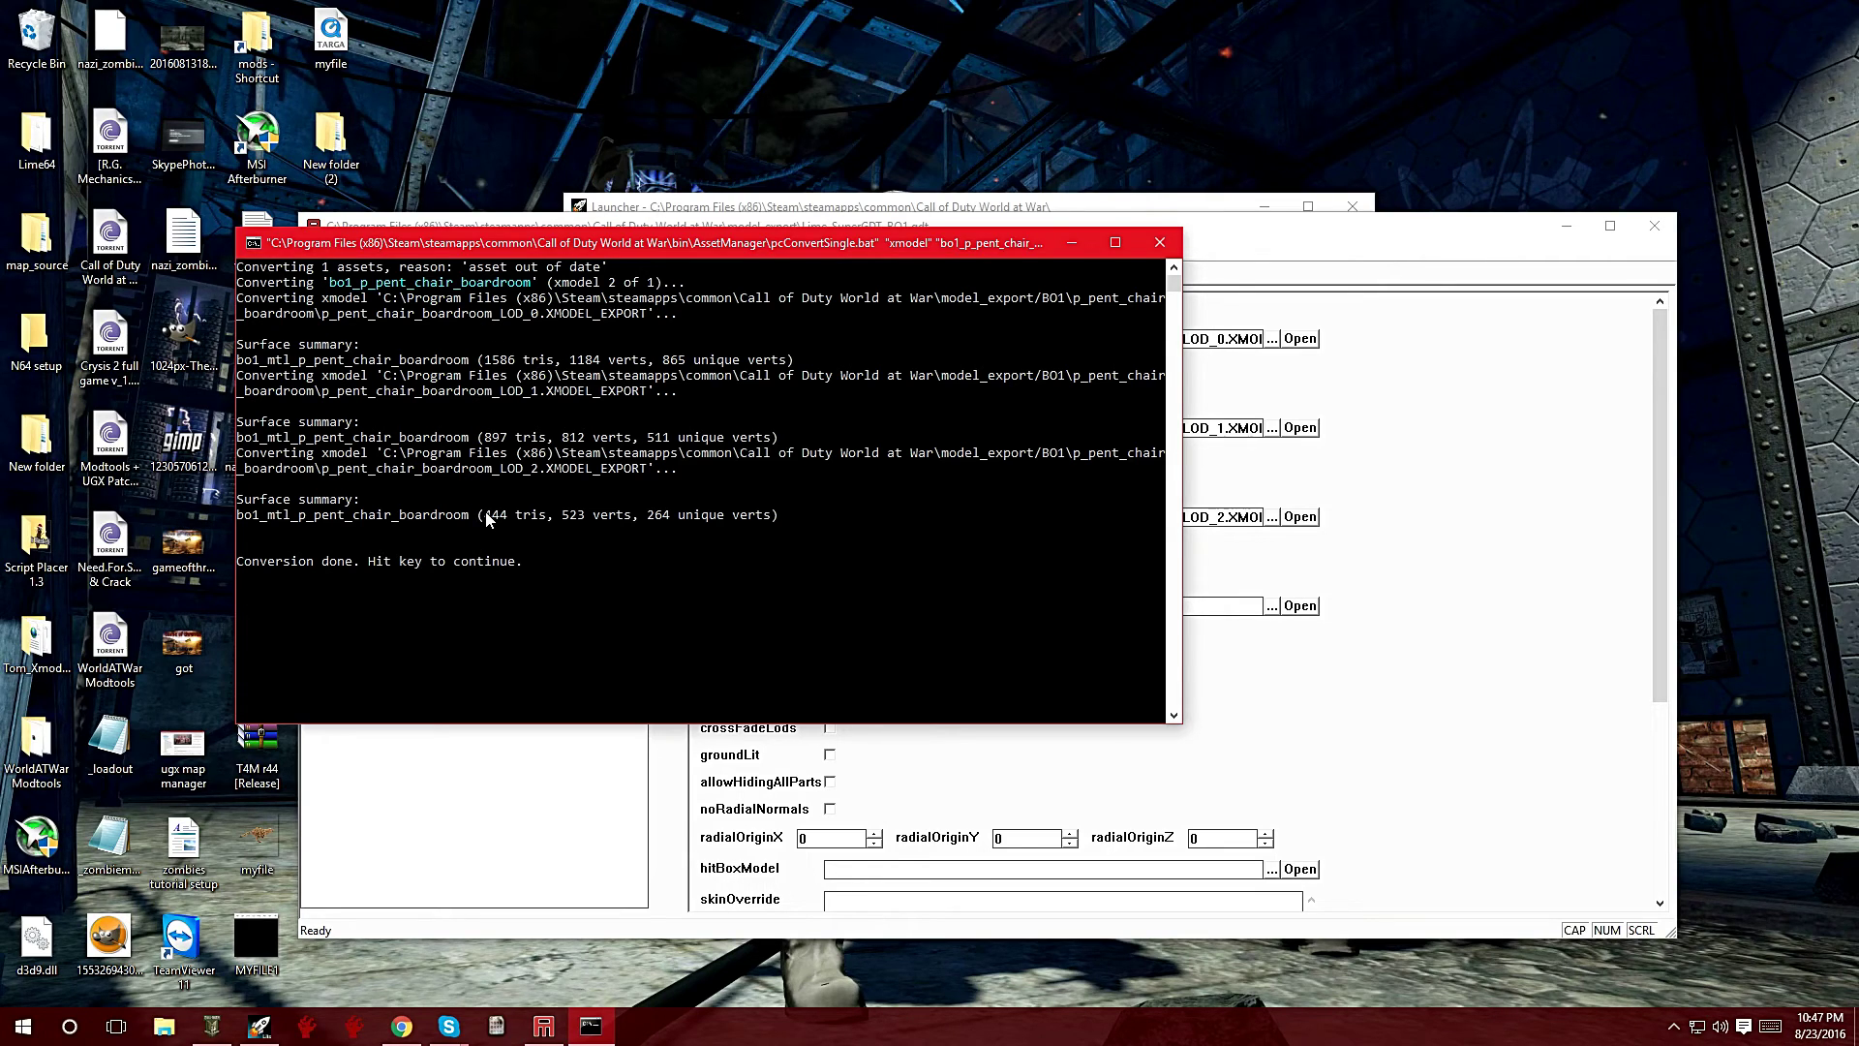
key(Return)
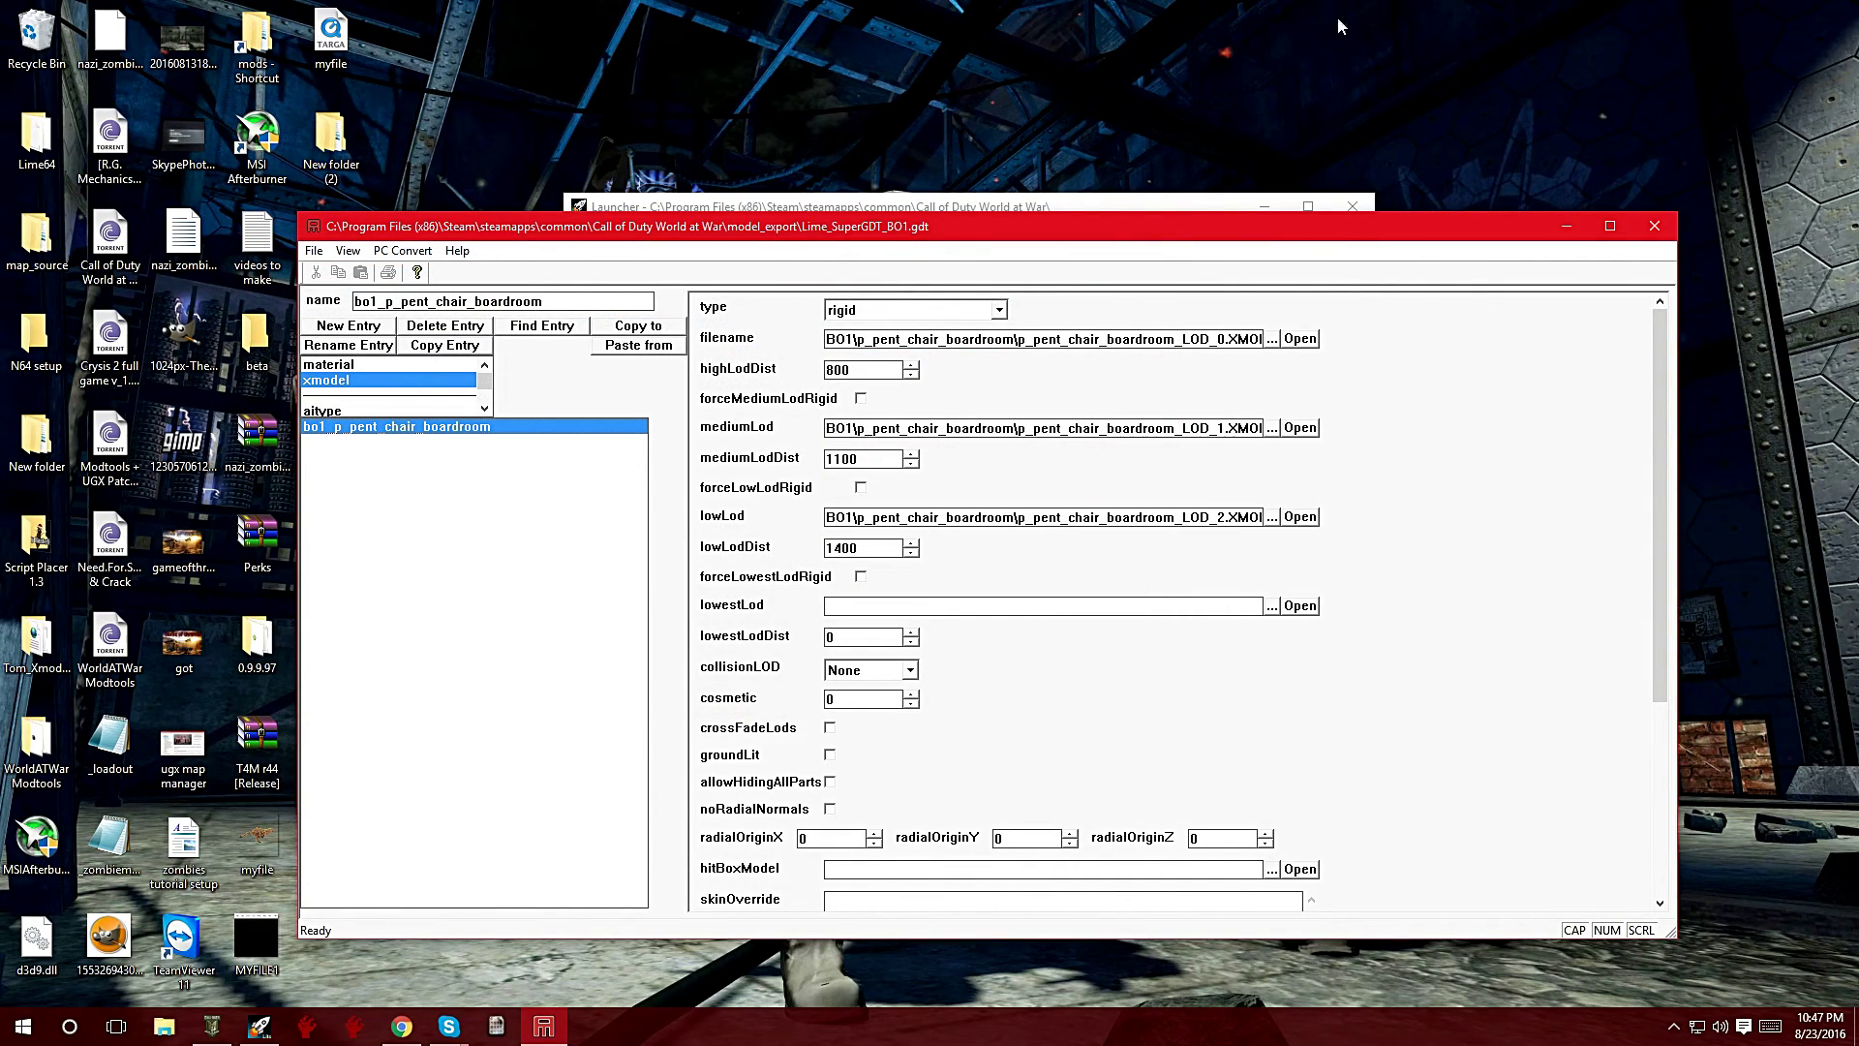
Save the GDT and close Asset Manager.
click(309, 251)
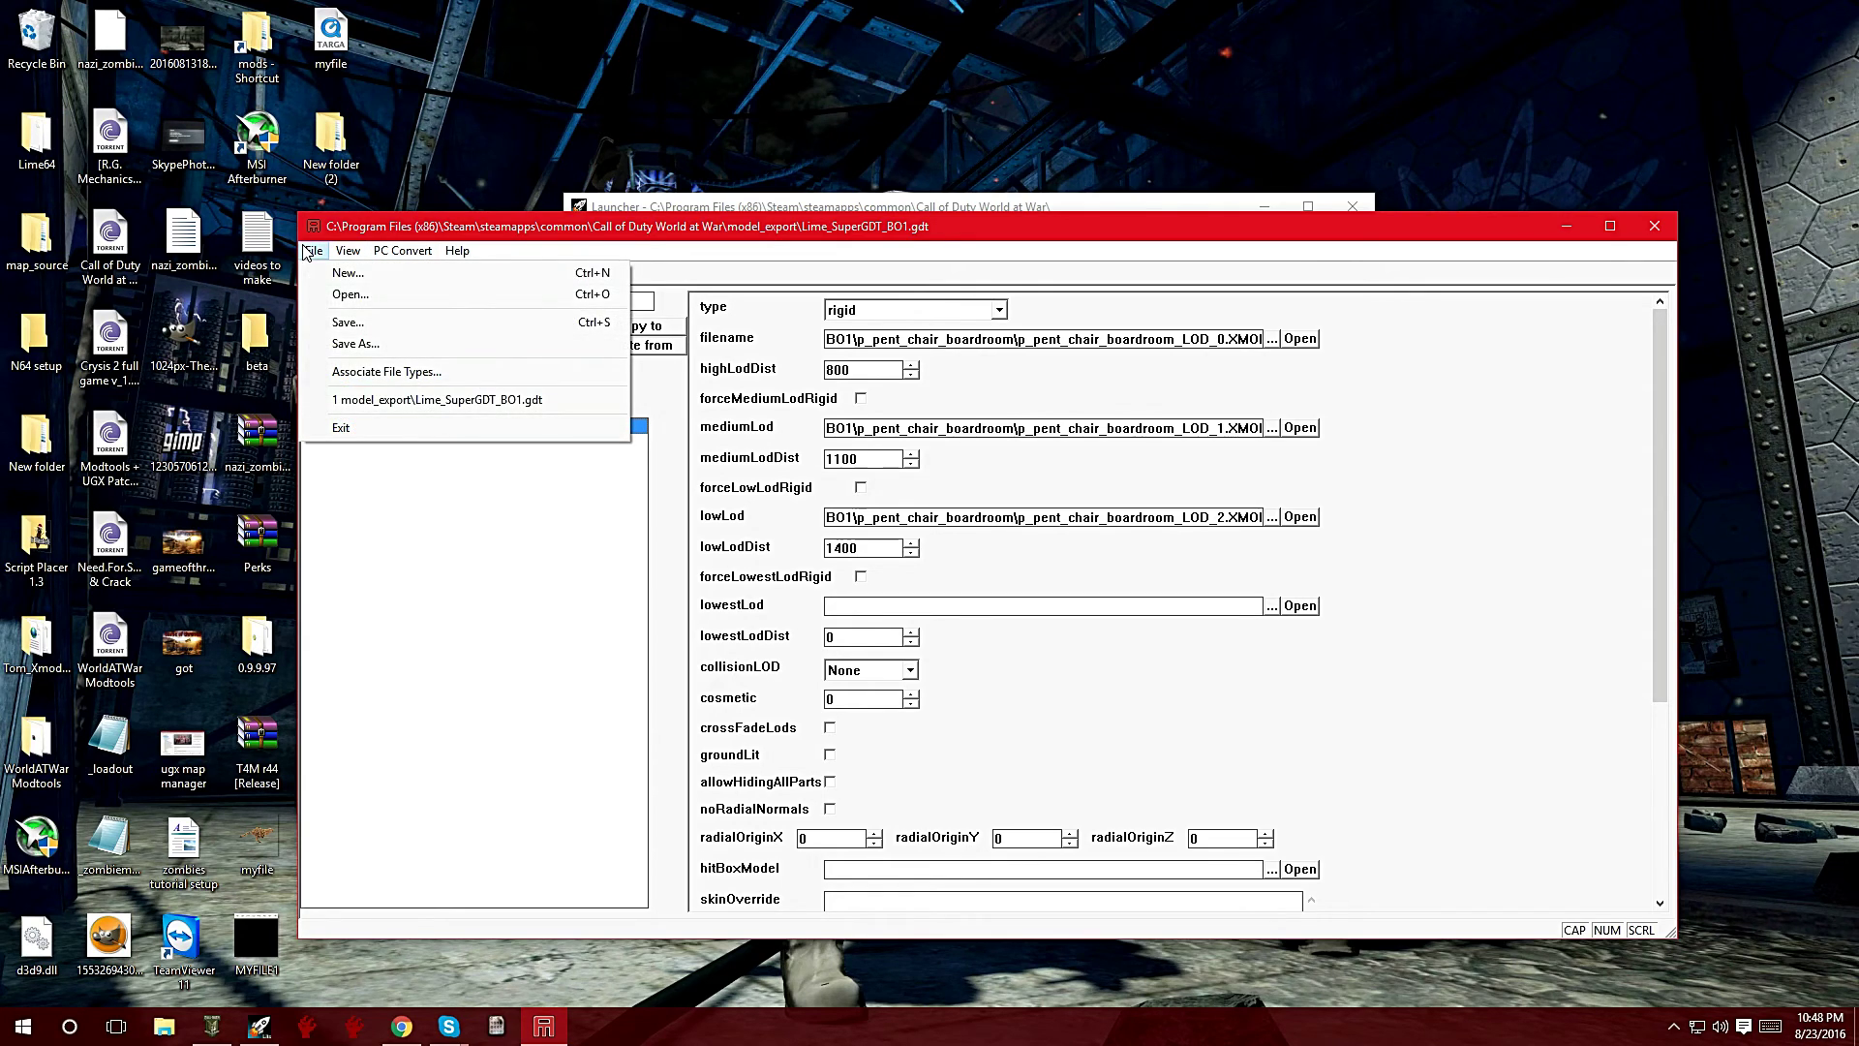
click(353, 325)
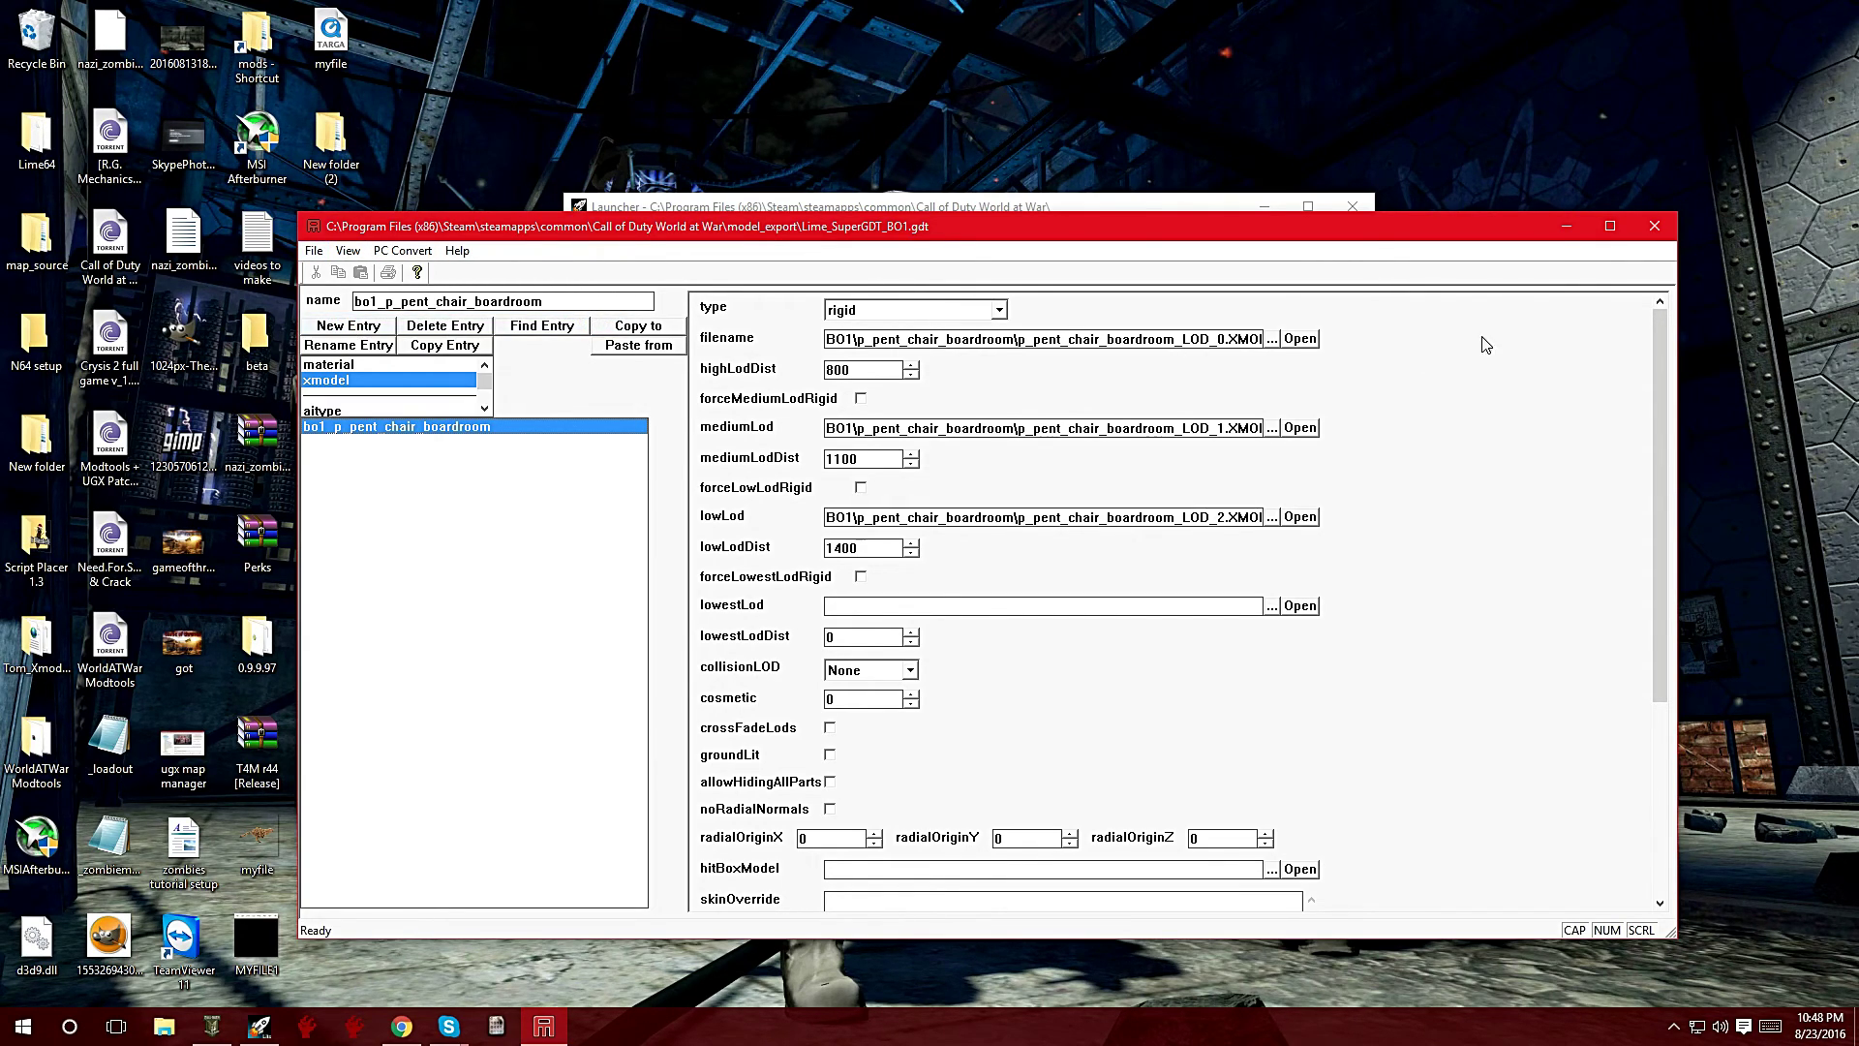
click(1650, 228)
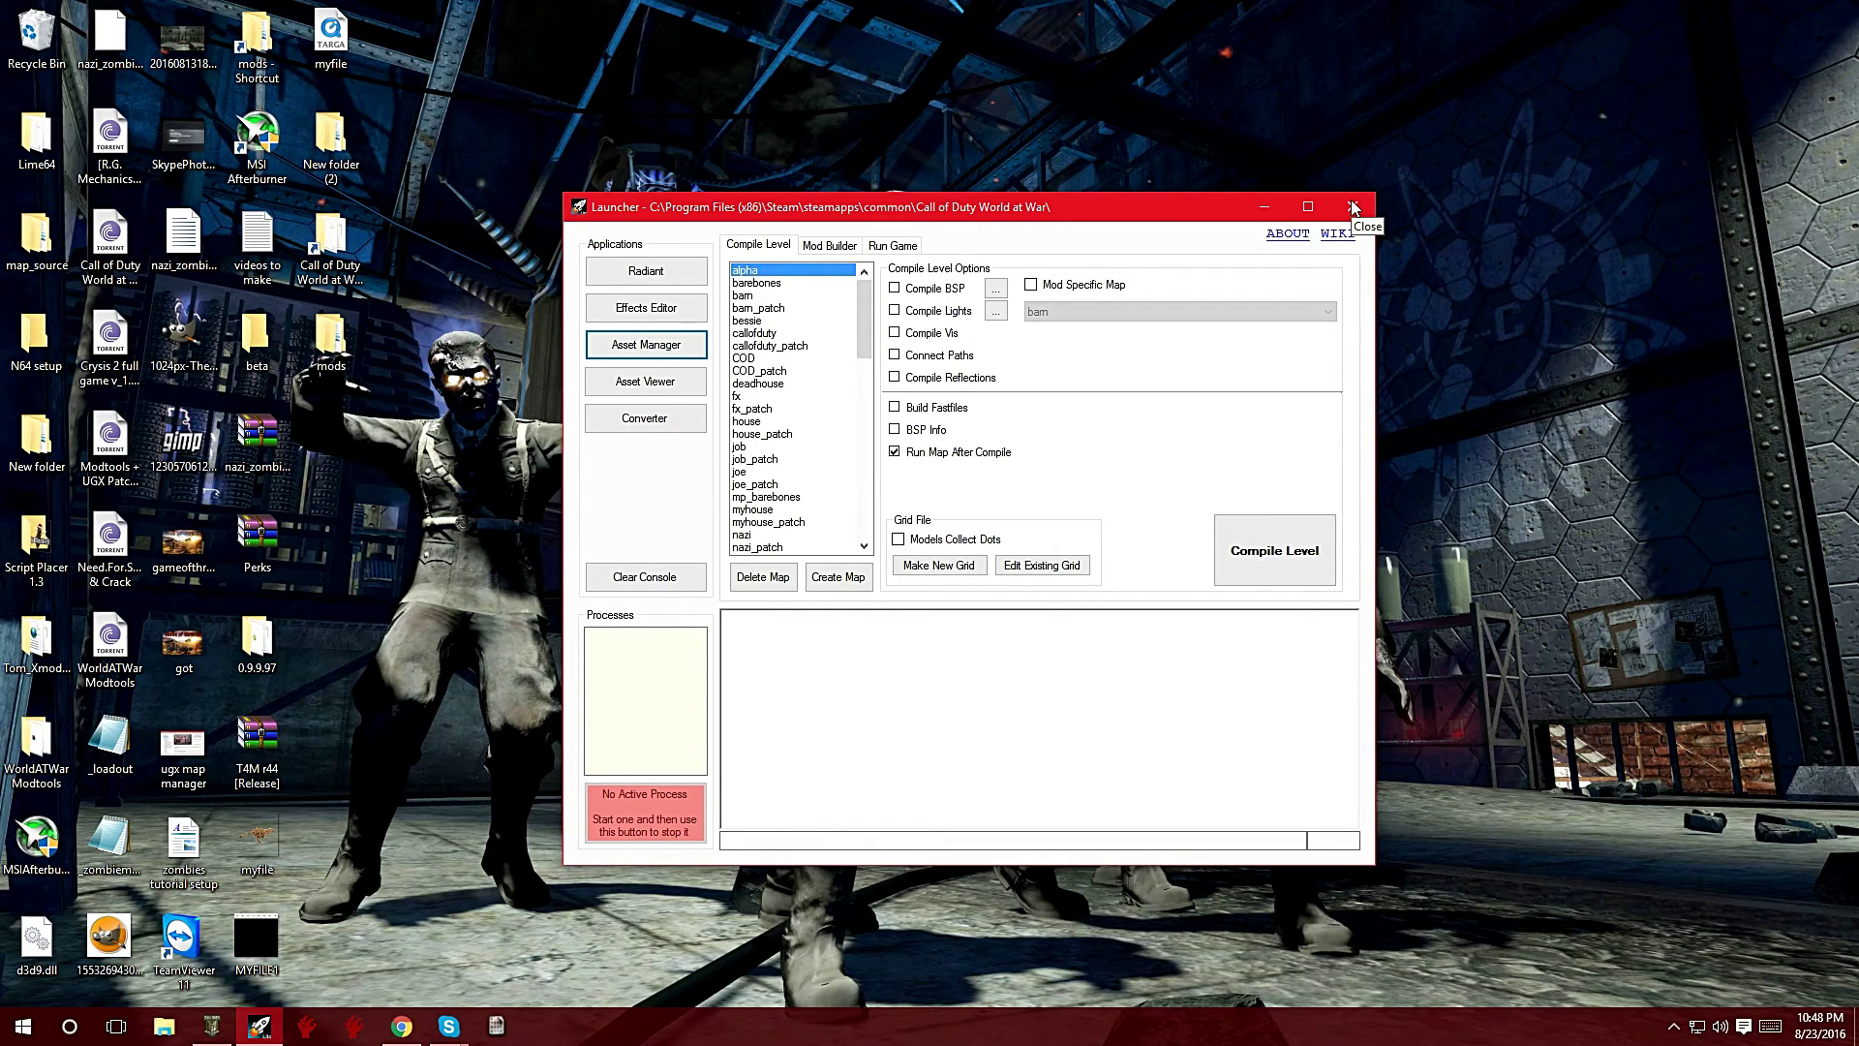
Try to close the running Radiant window containing the unsaved unnamed.map.
right_click(213, 1027)
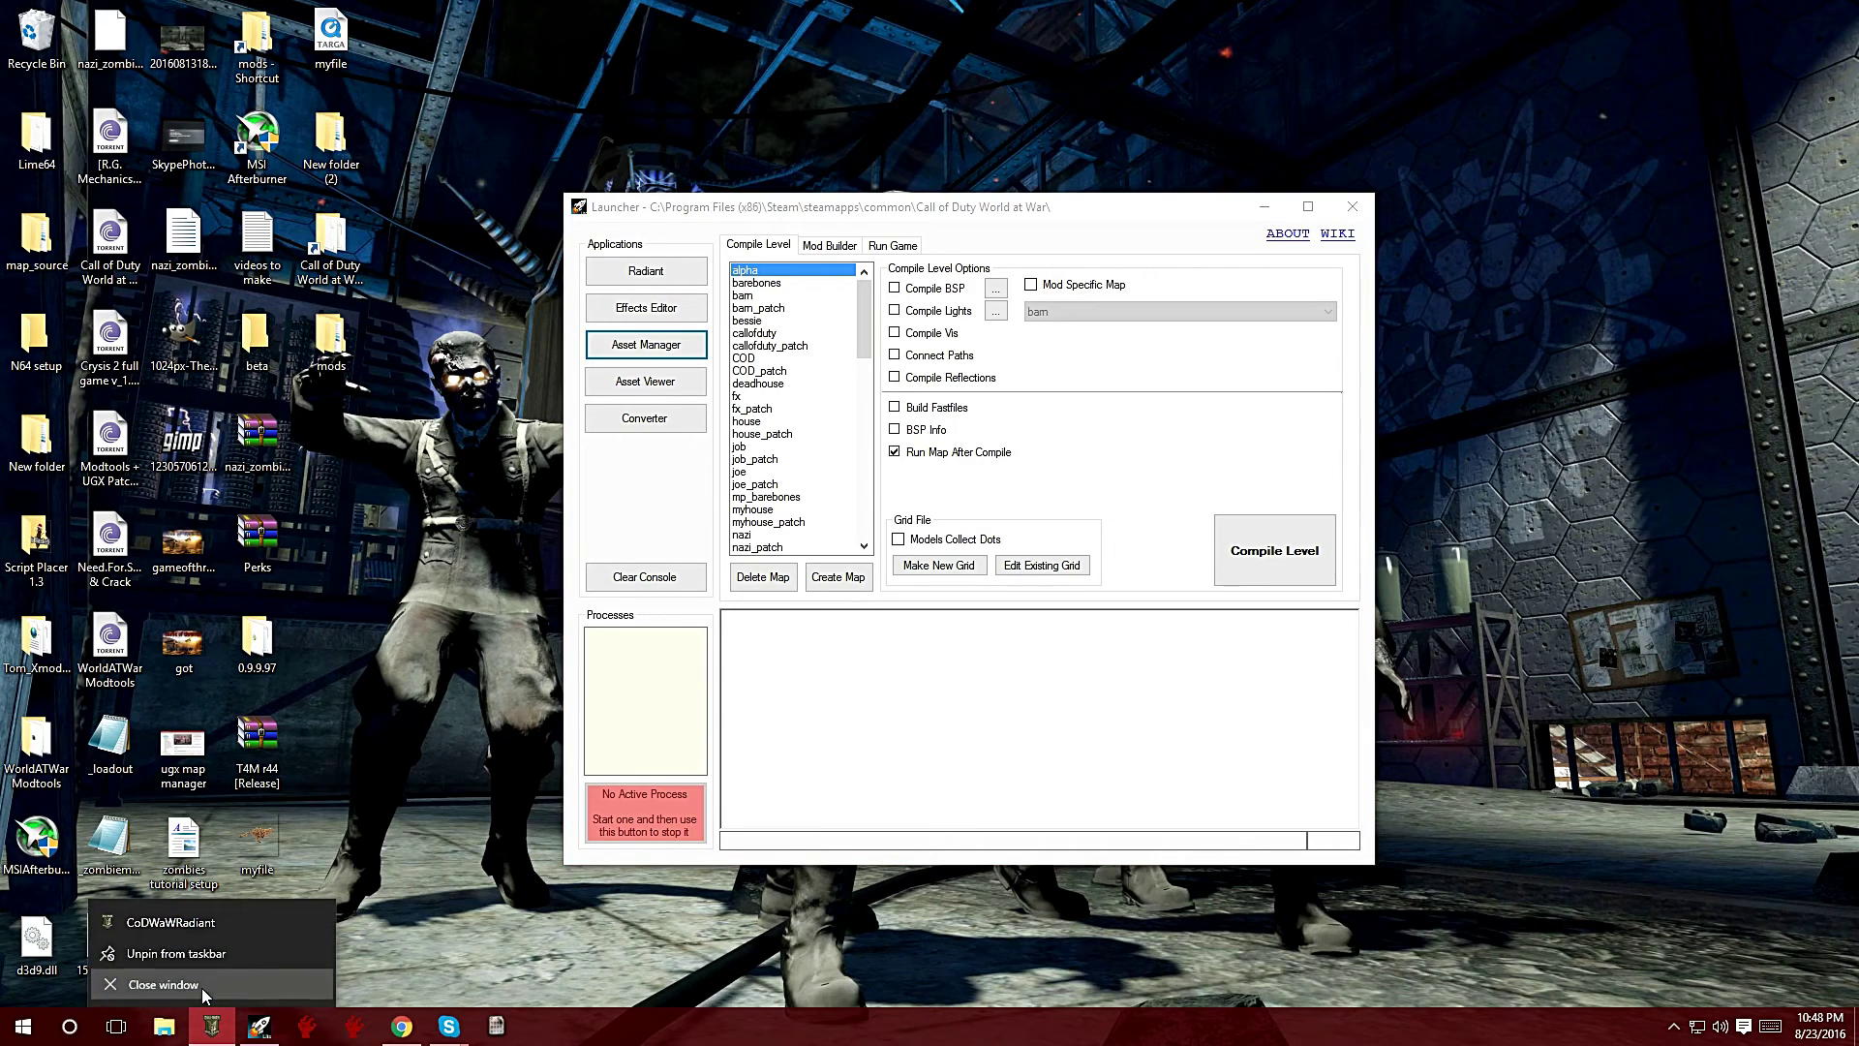
click(210, 1026)
mouse_move(209, 1029)
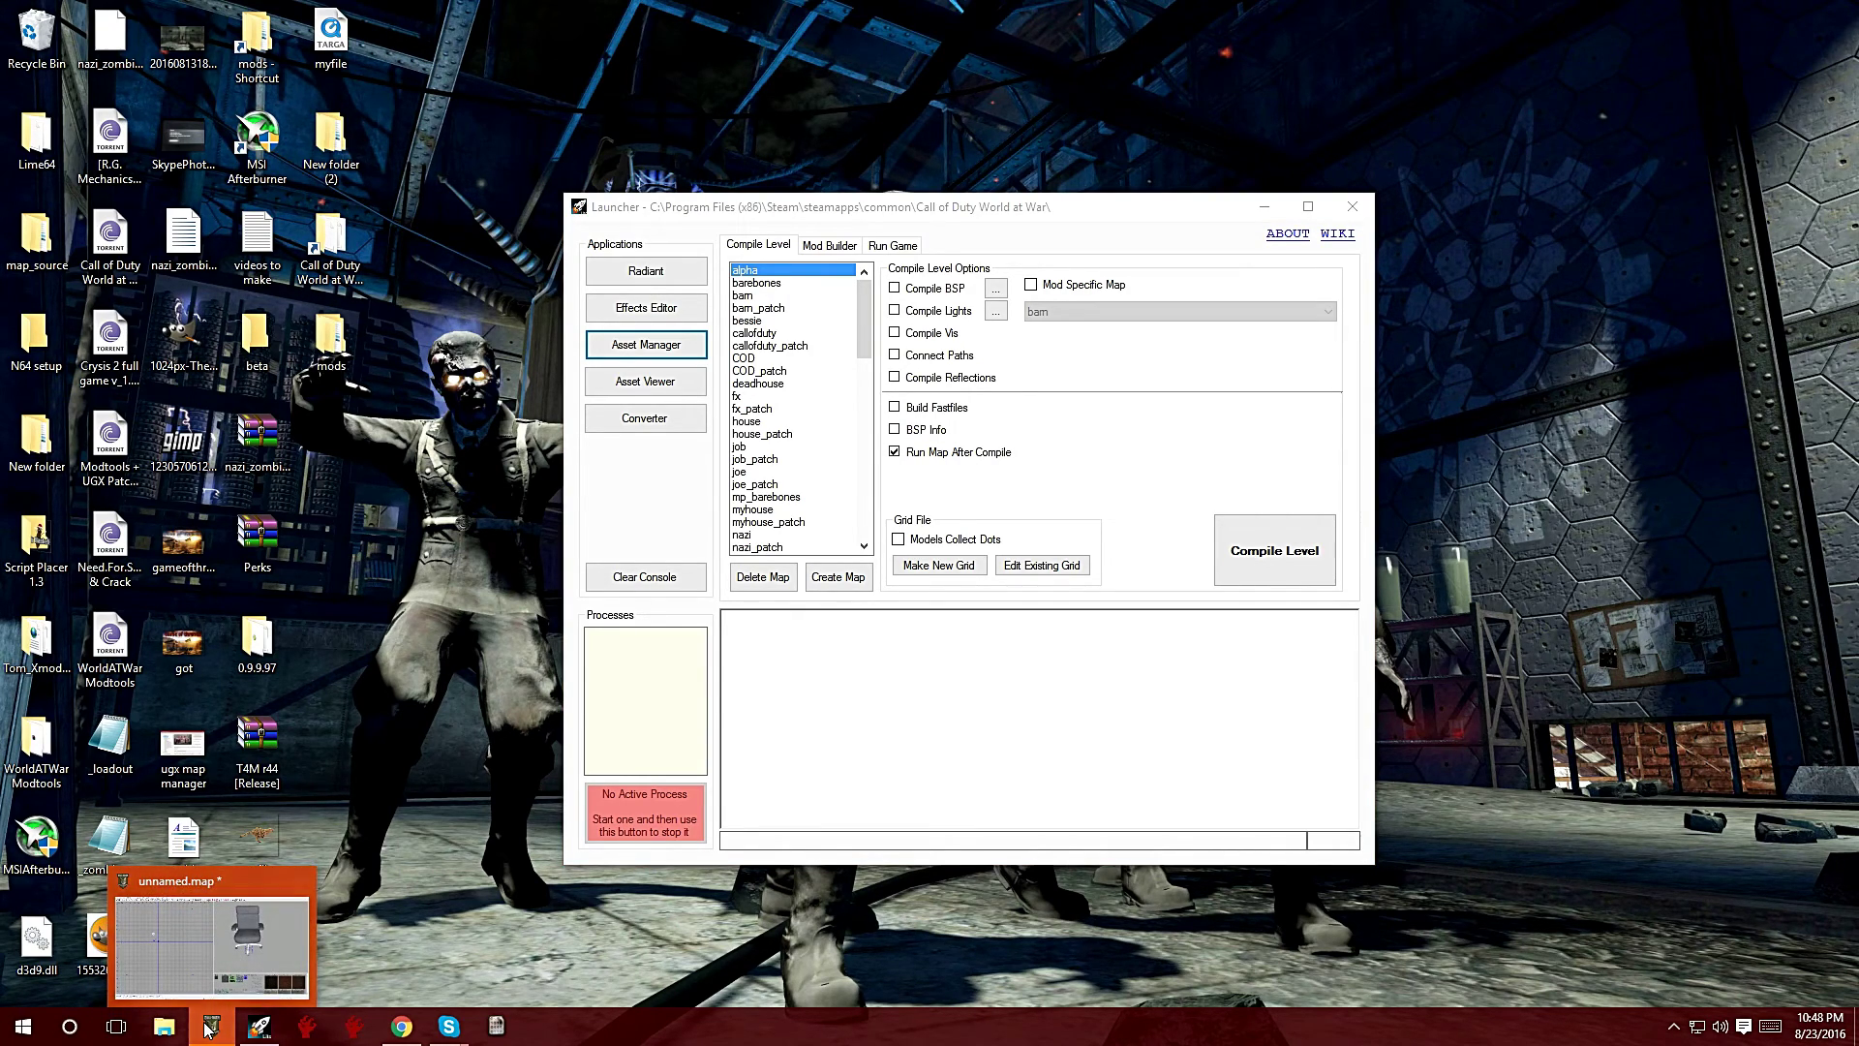
right_click(210, 1026)
click(212, 1027)
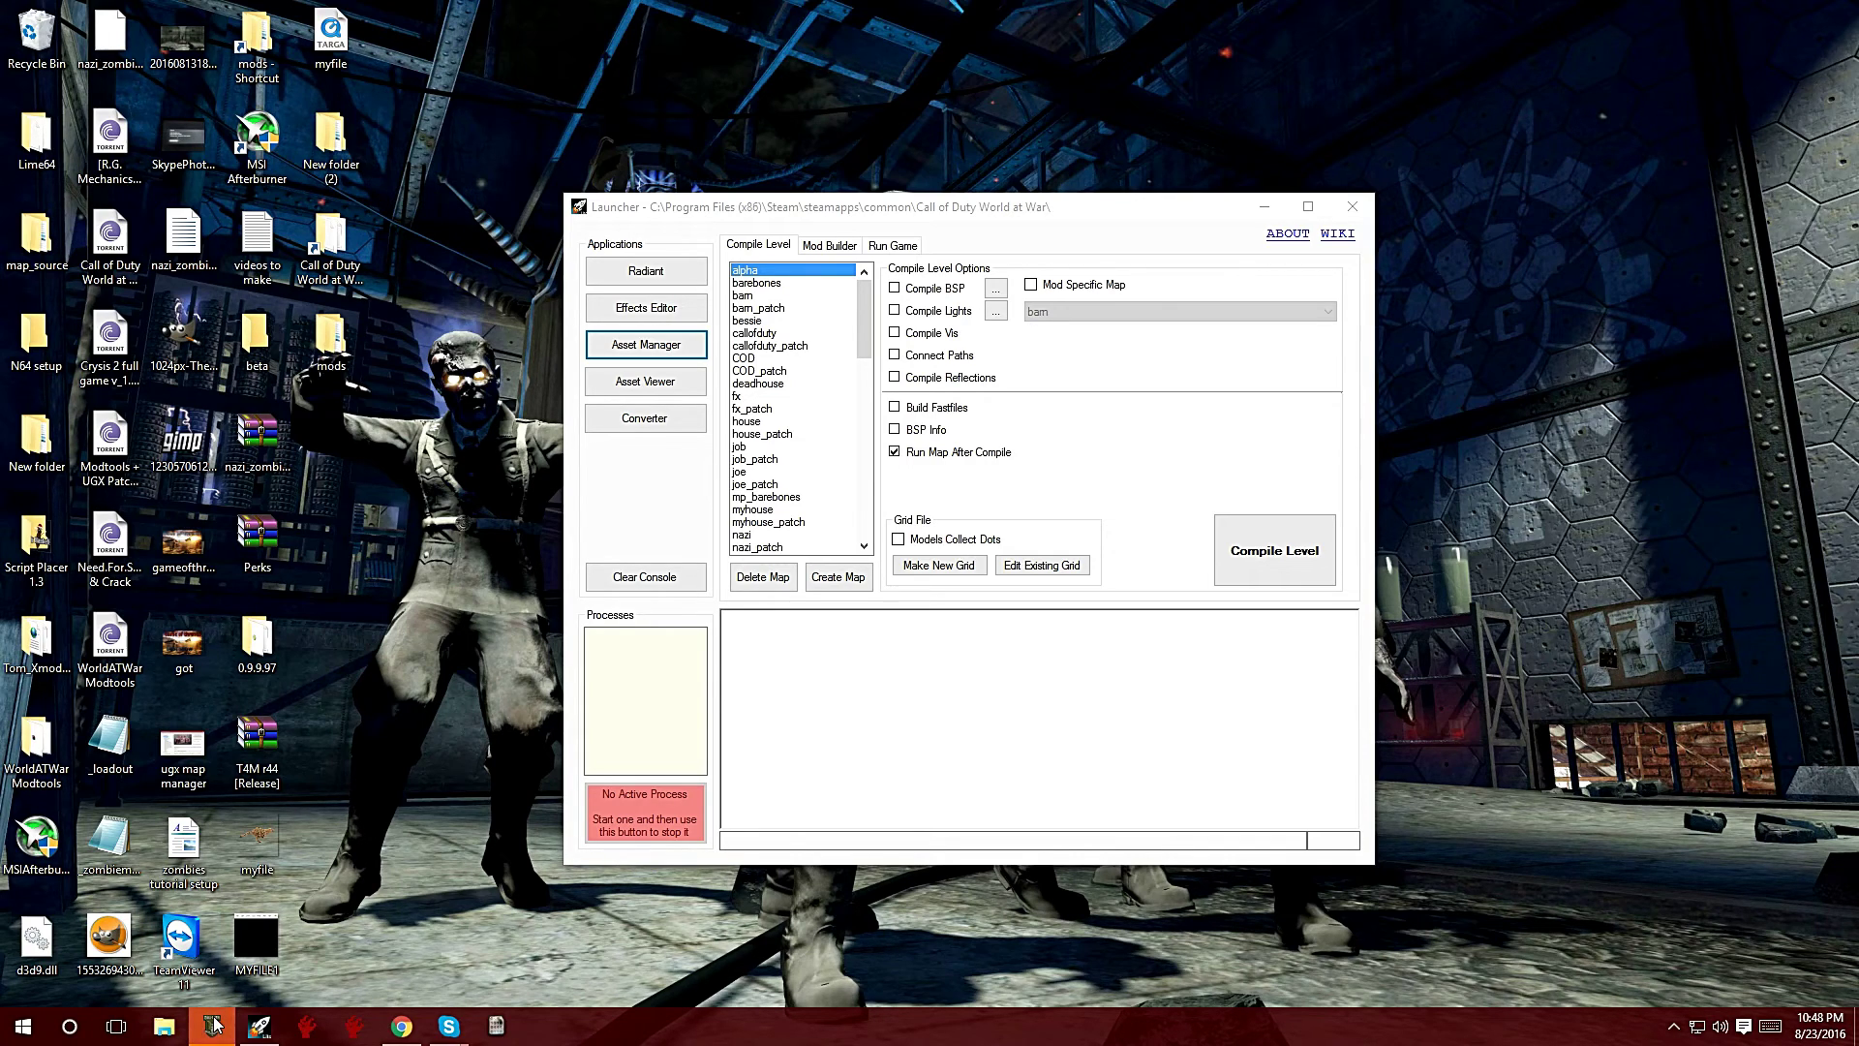
Open Task Manager and end the Radiant MFC Application (32 bit) task.
right_click(542, 1034)
click(600, 931)
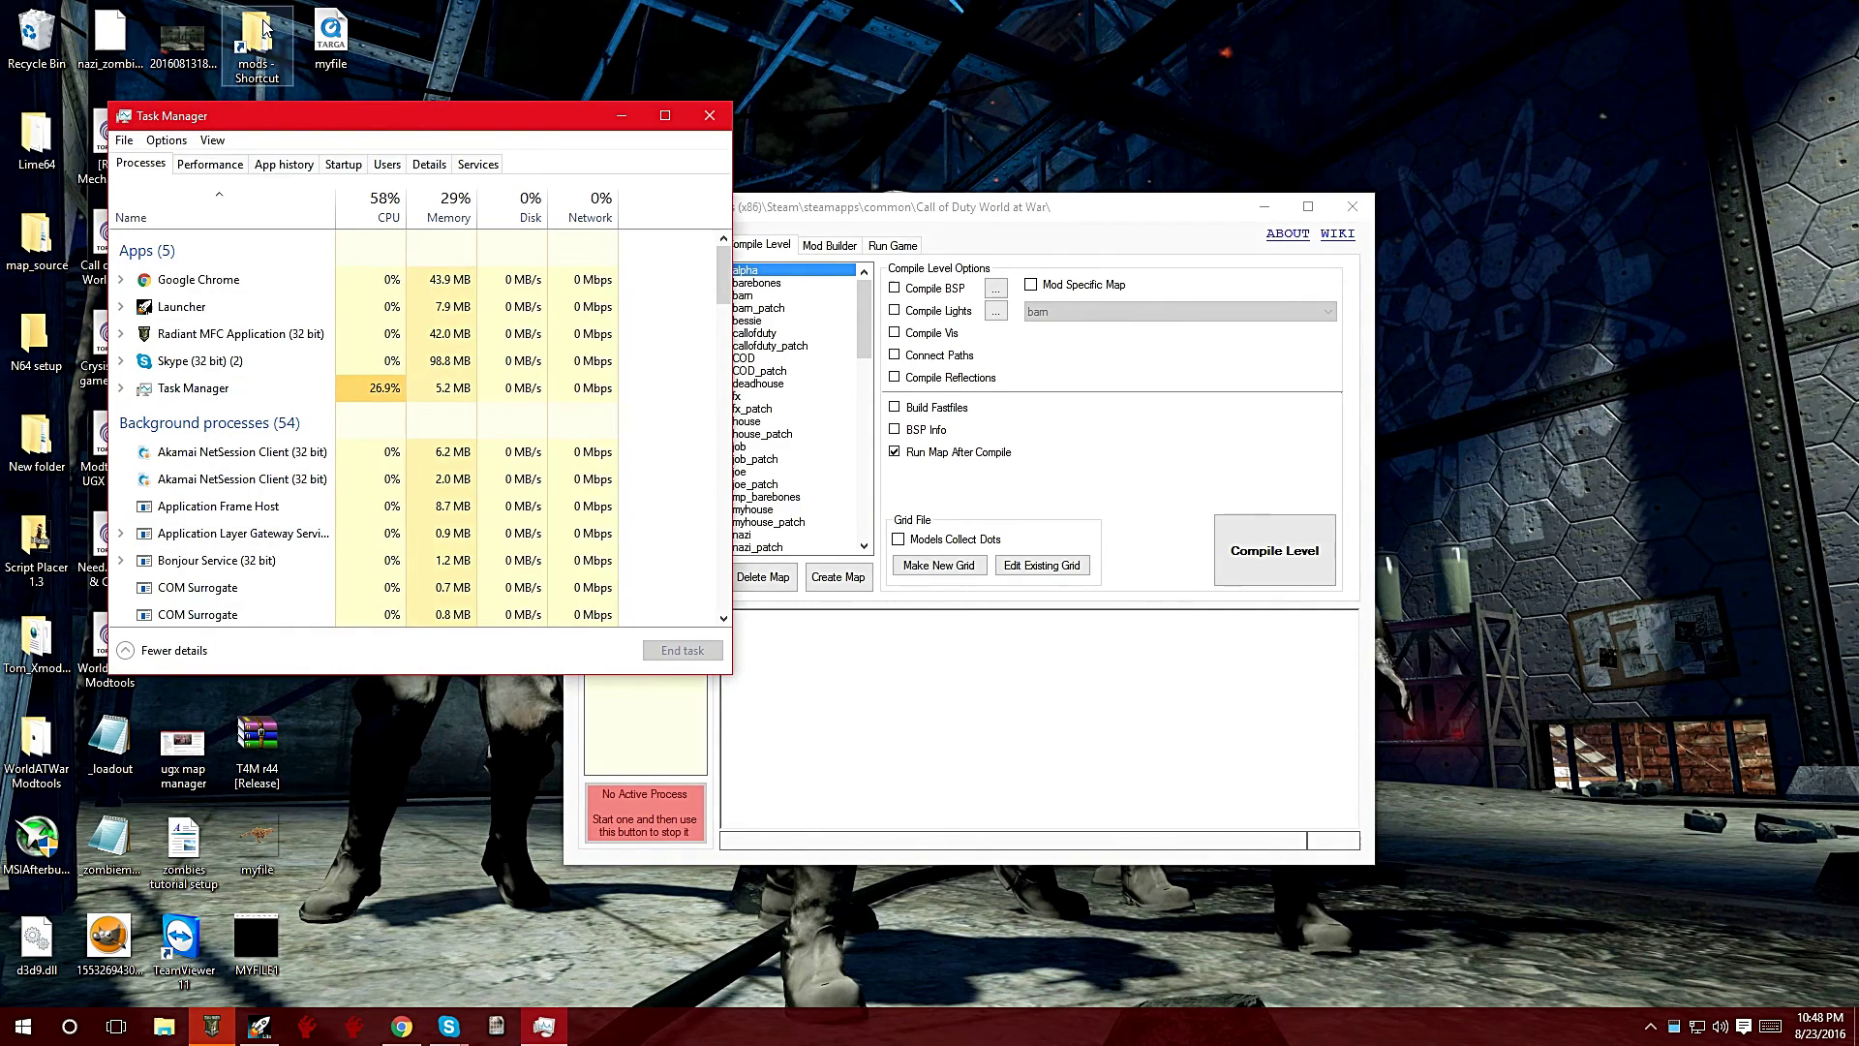
click(240, 334)
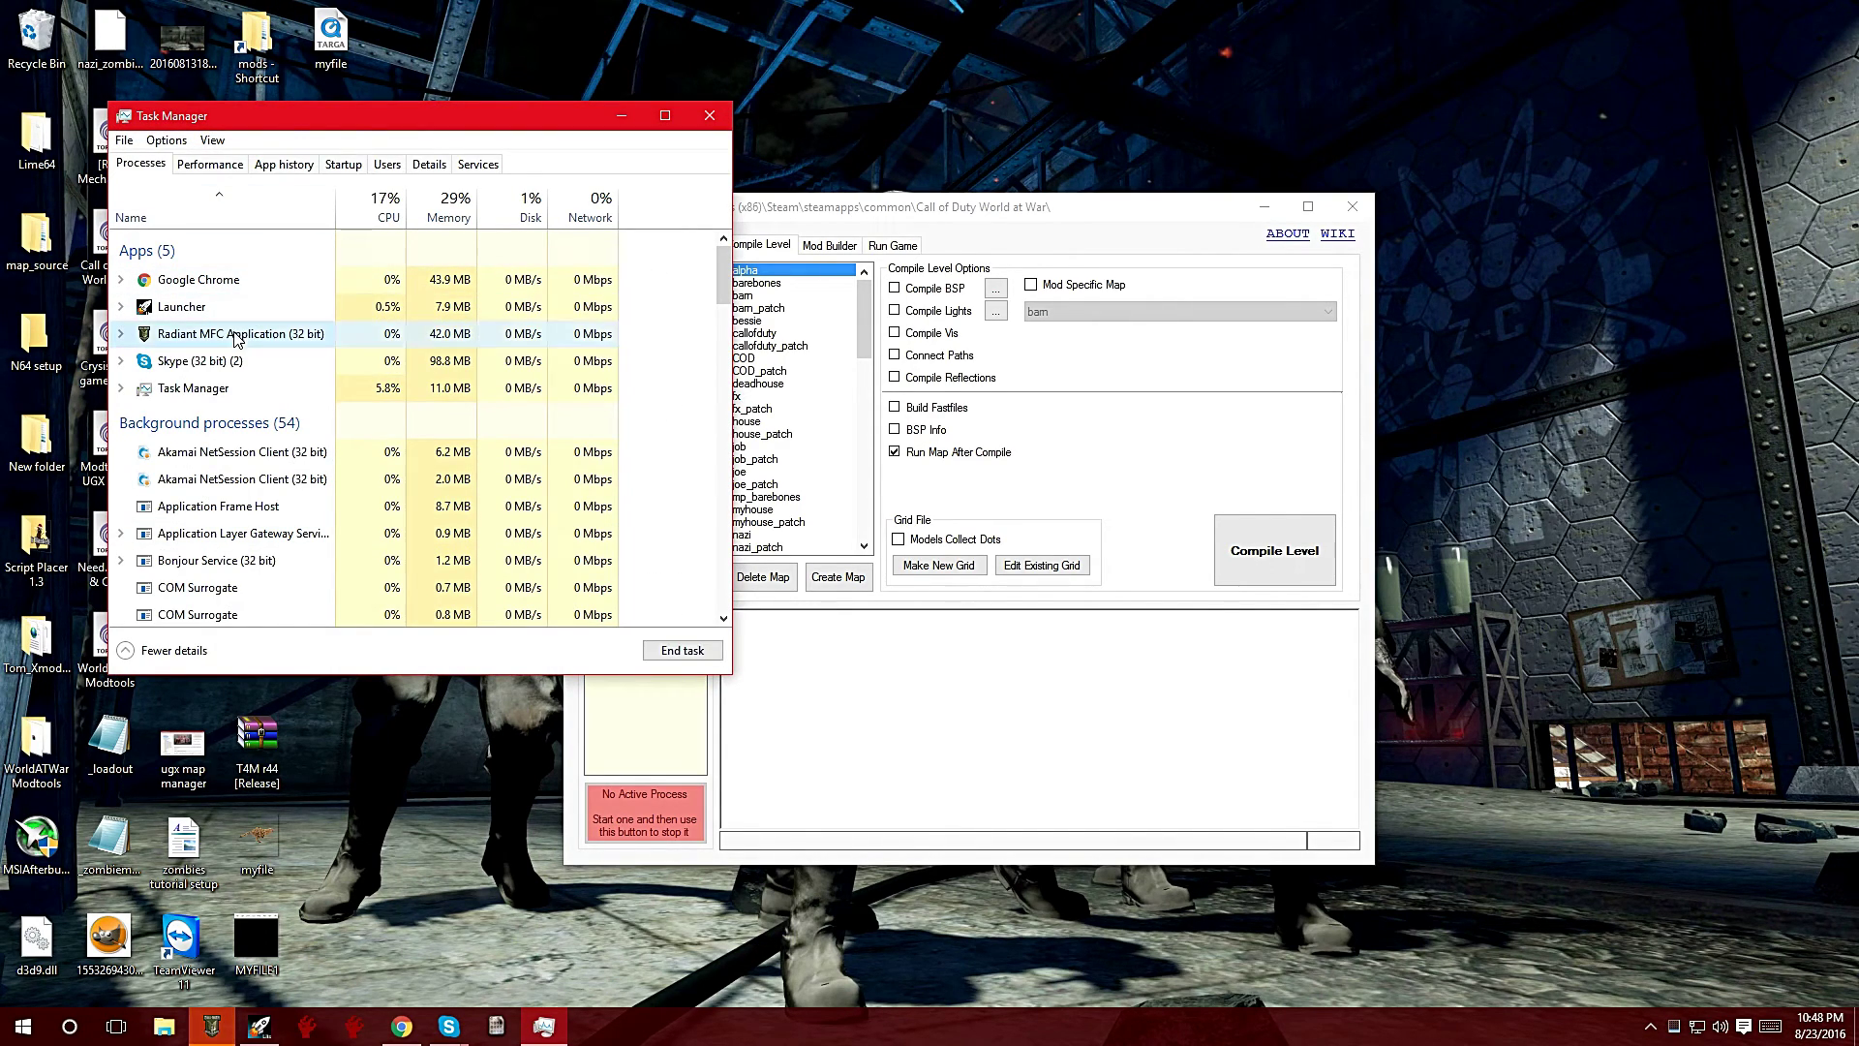
click(674, 656)
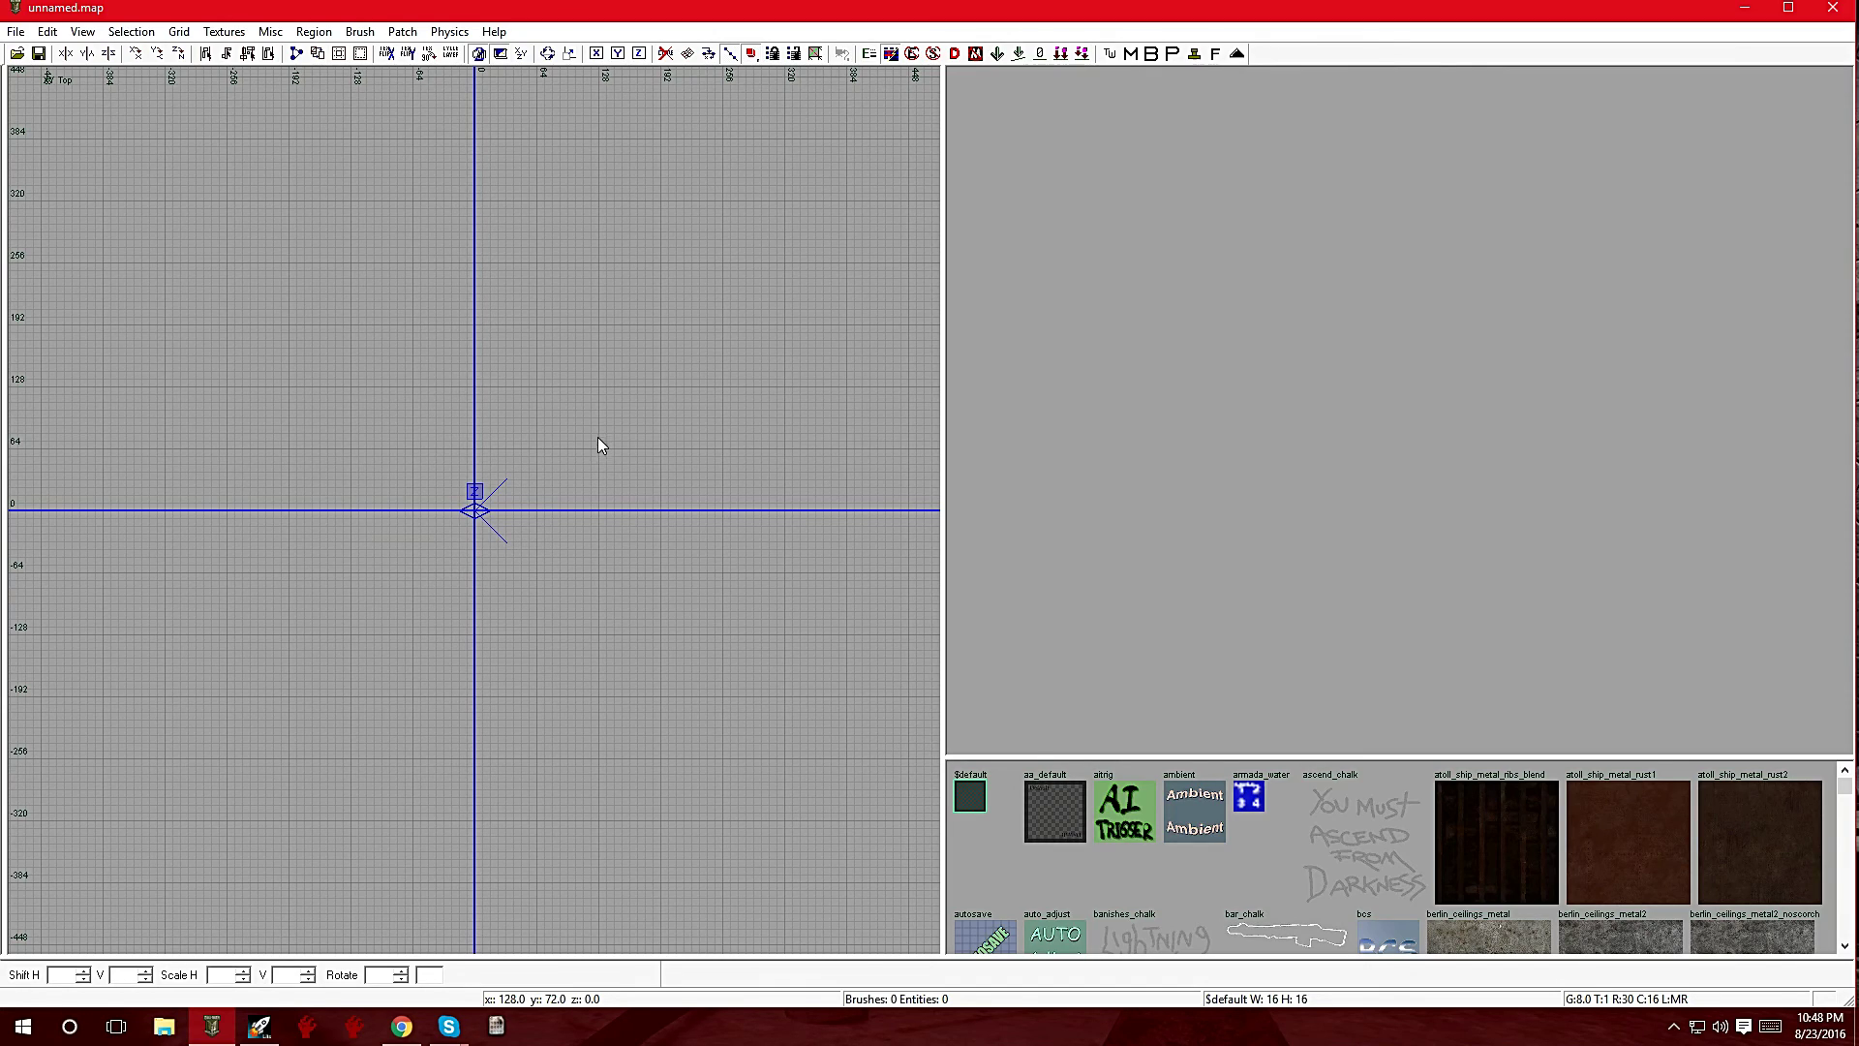
Add a misc_model entity at about 96 168 16 in Radiant's top view and minimize the Entity window.
right_click(556, 365)
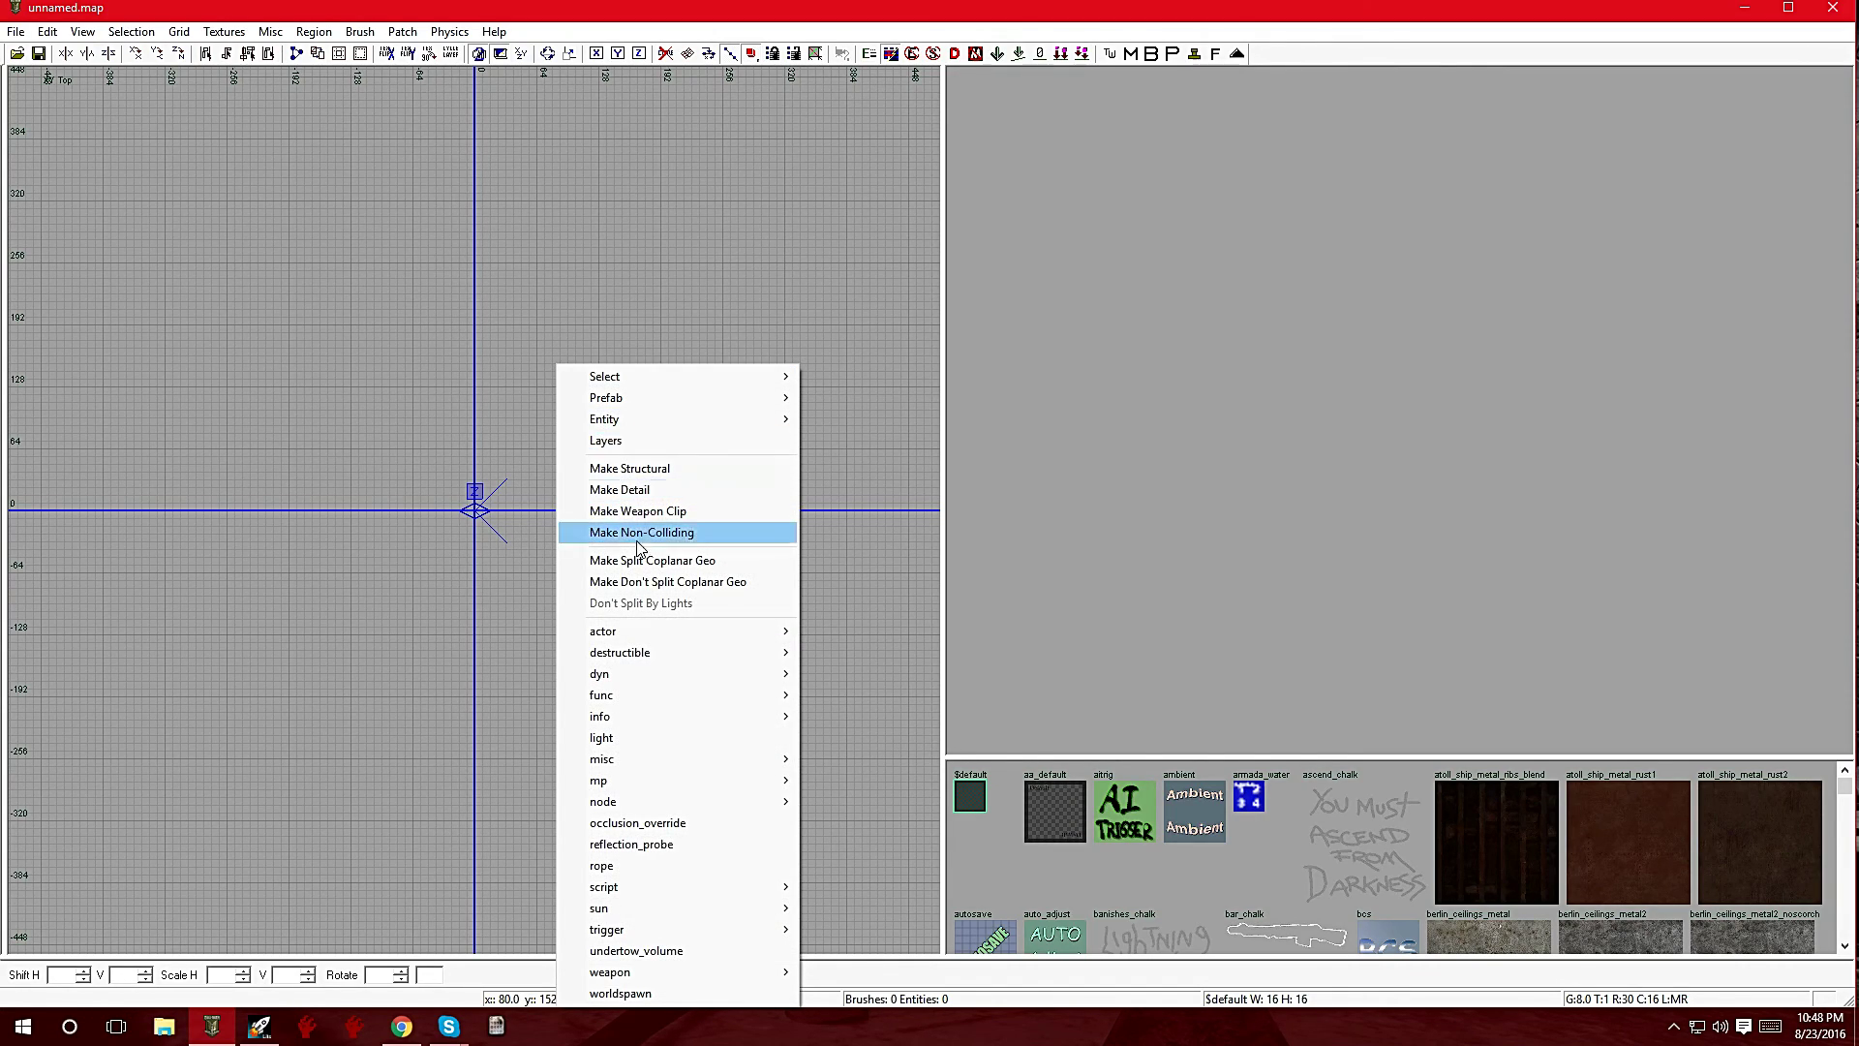
mouse_move(710, 761)
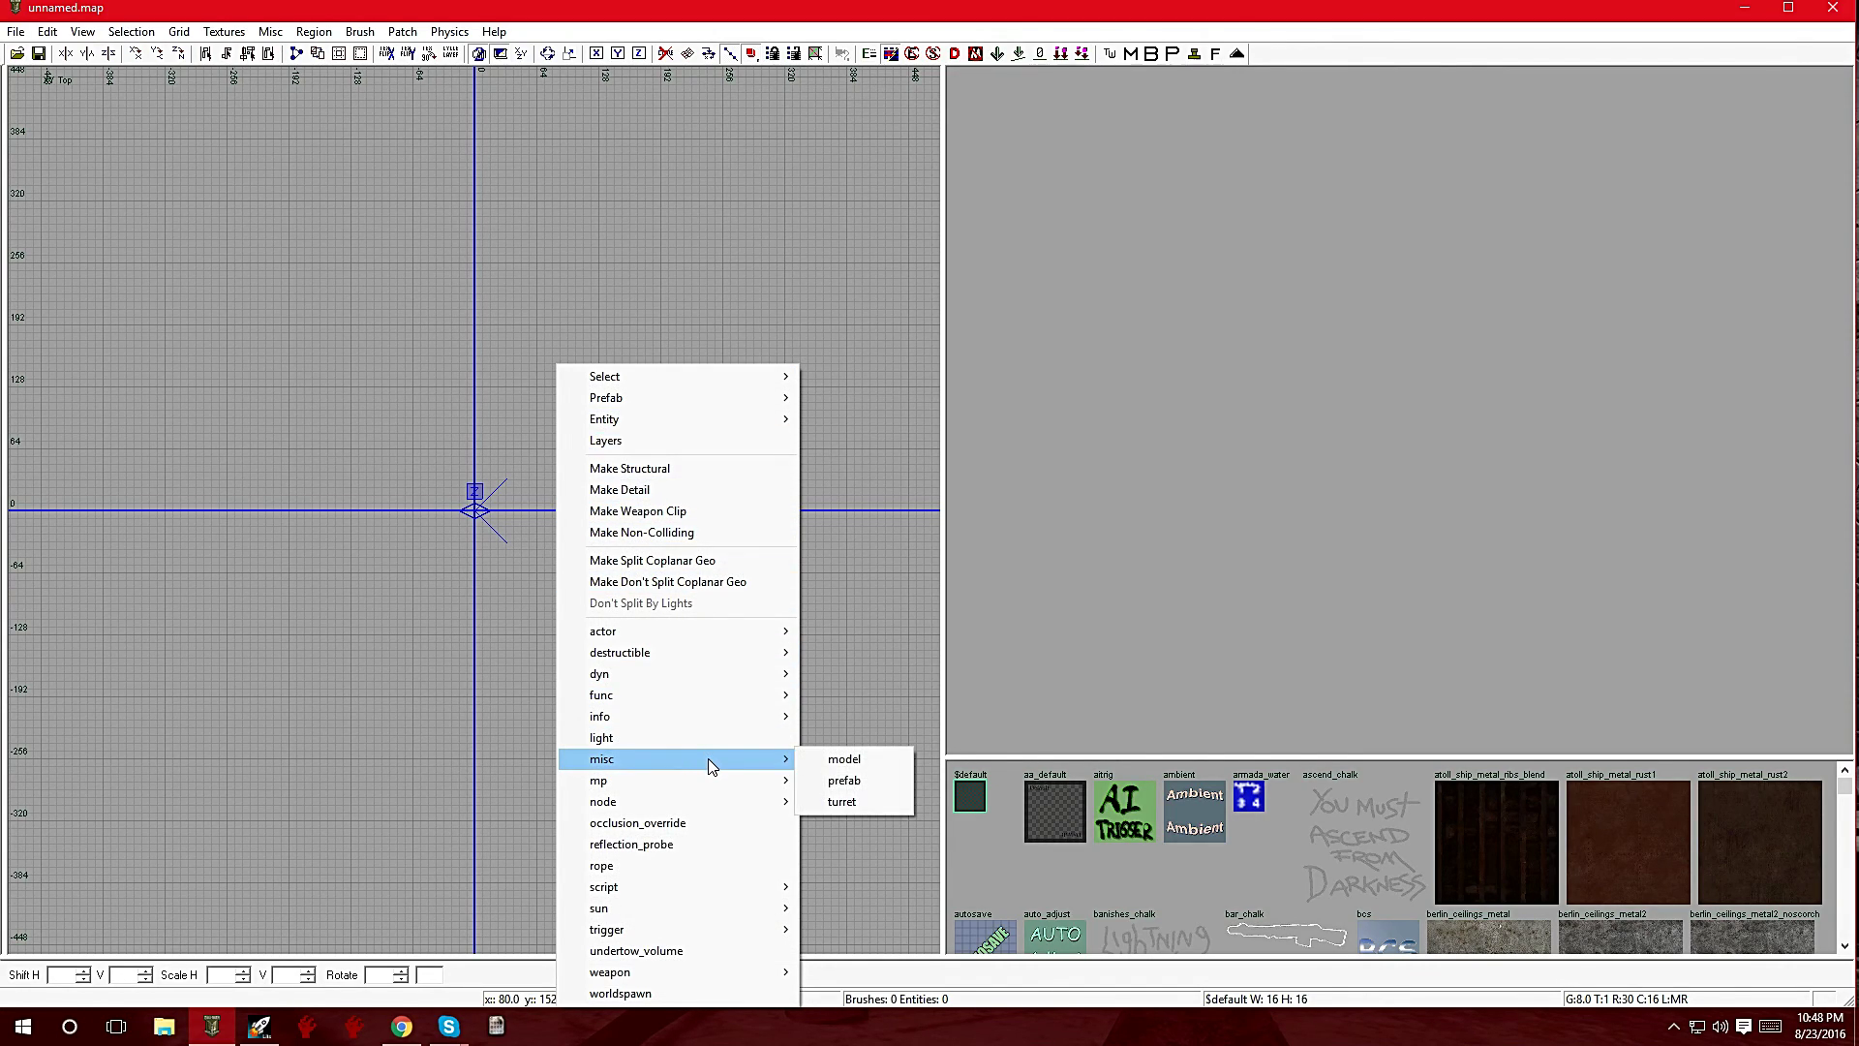
click(860, 761)
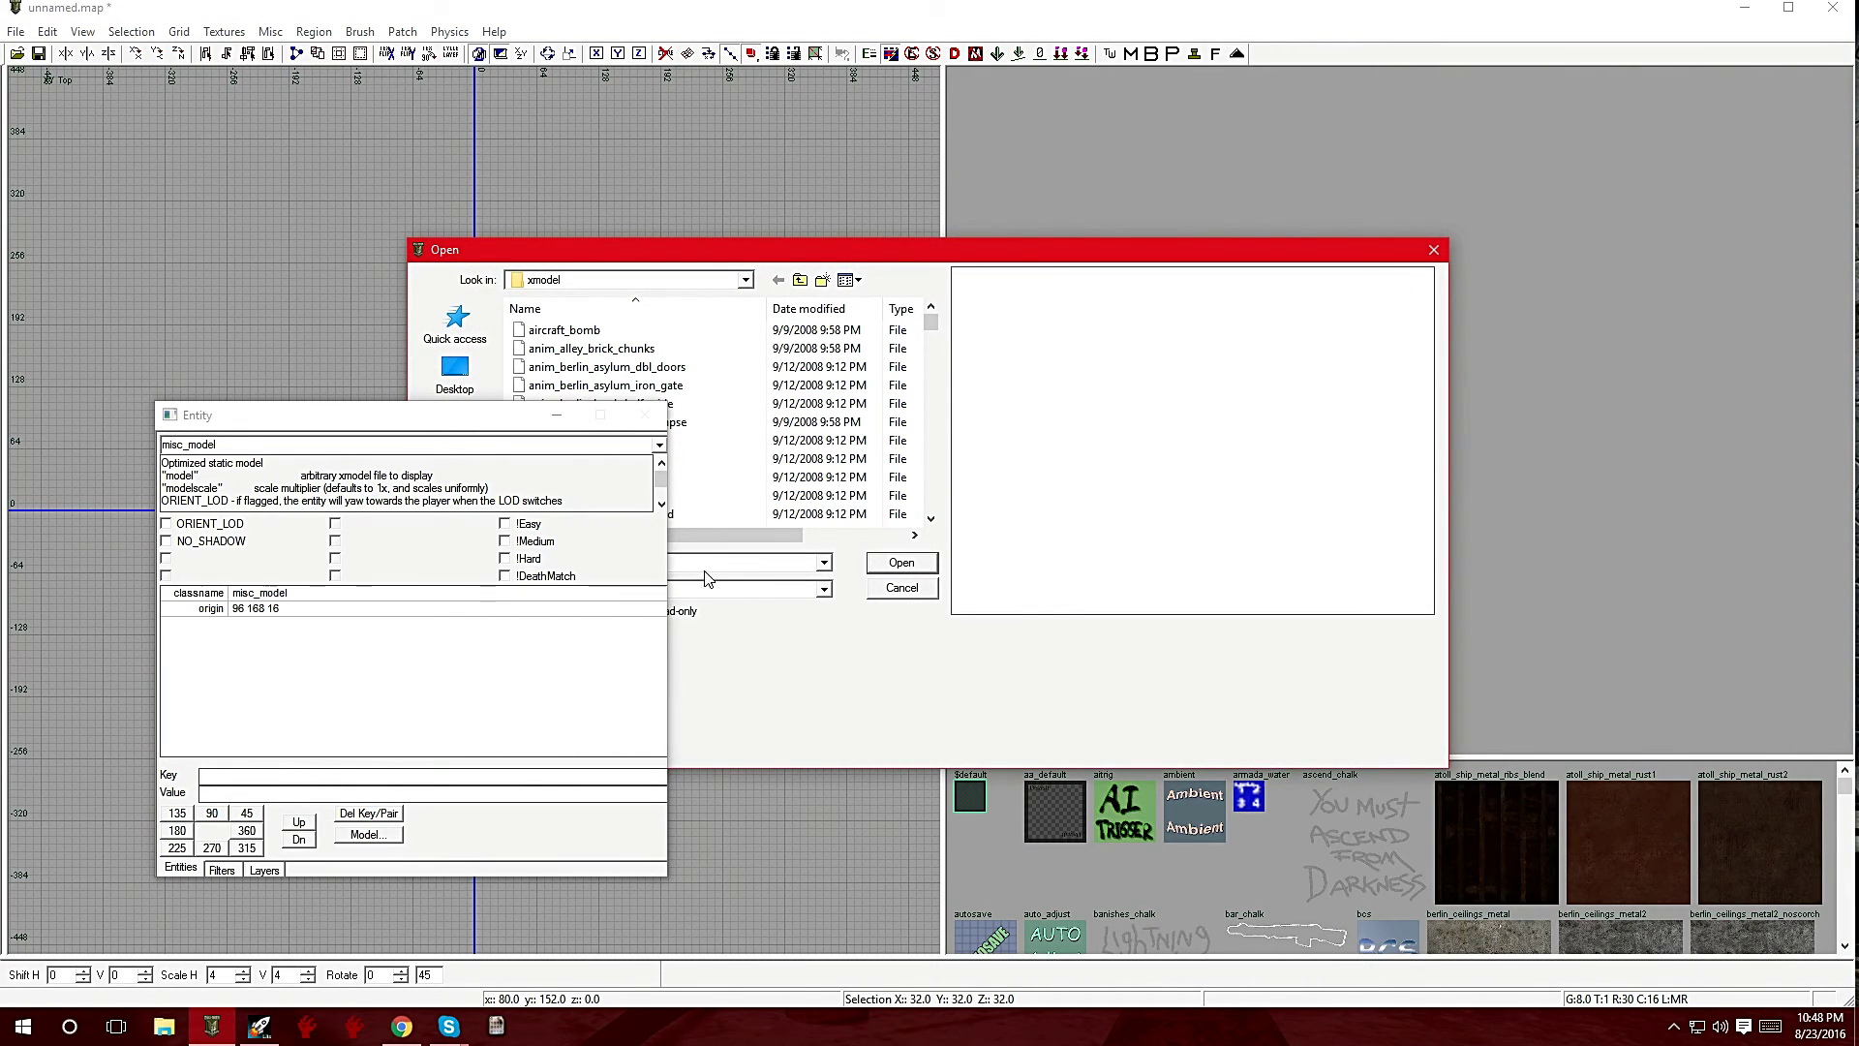
click(557, 414)
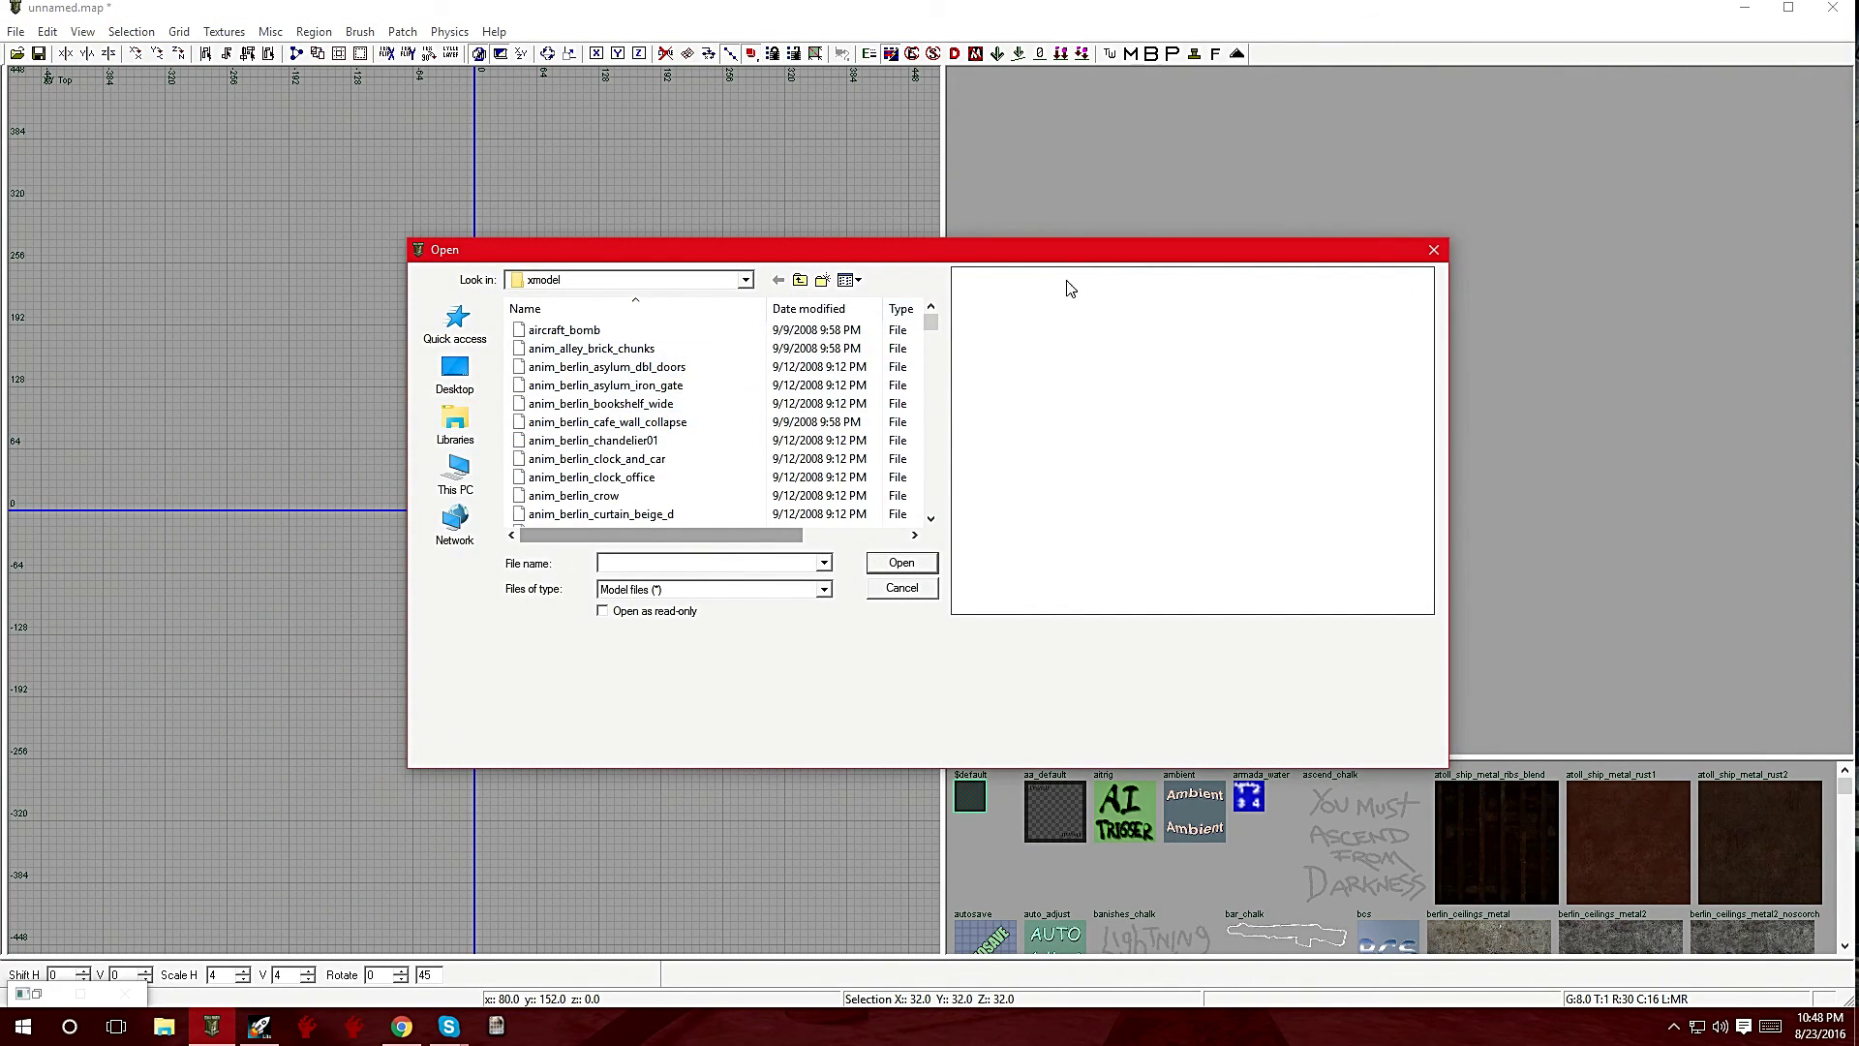
Look through the xmodel file list for the boardroom chair model, then cancel the model selection.
scroll(728, 478, down, 5)
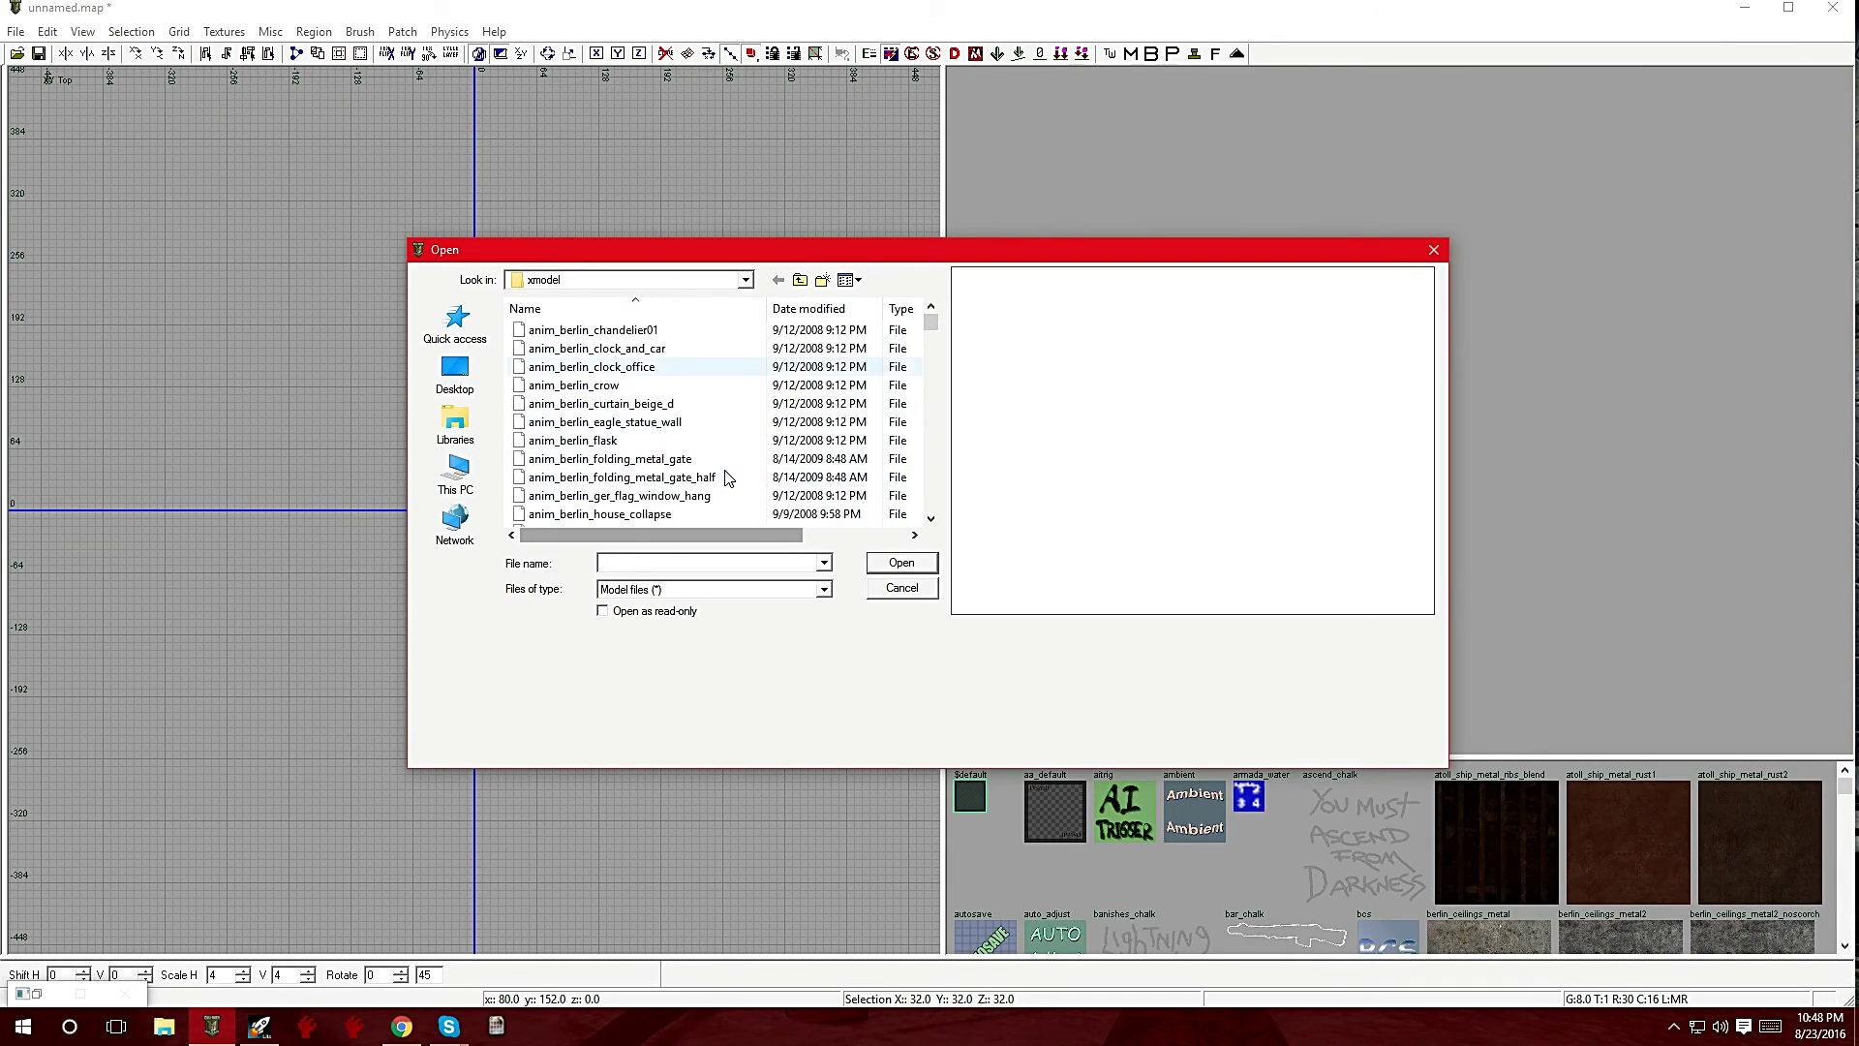
scroll(729, 477, down, 15)
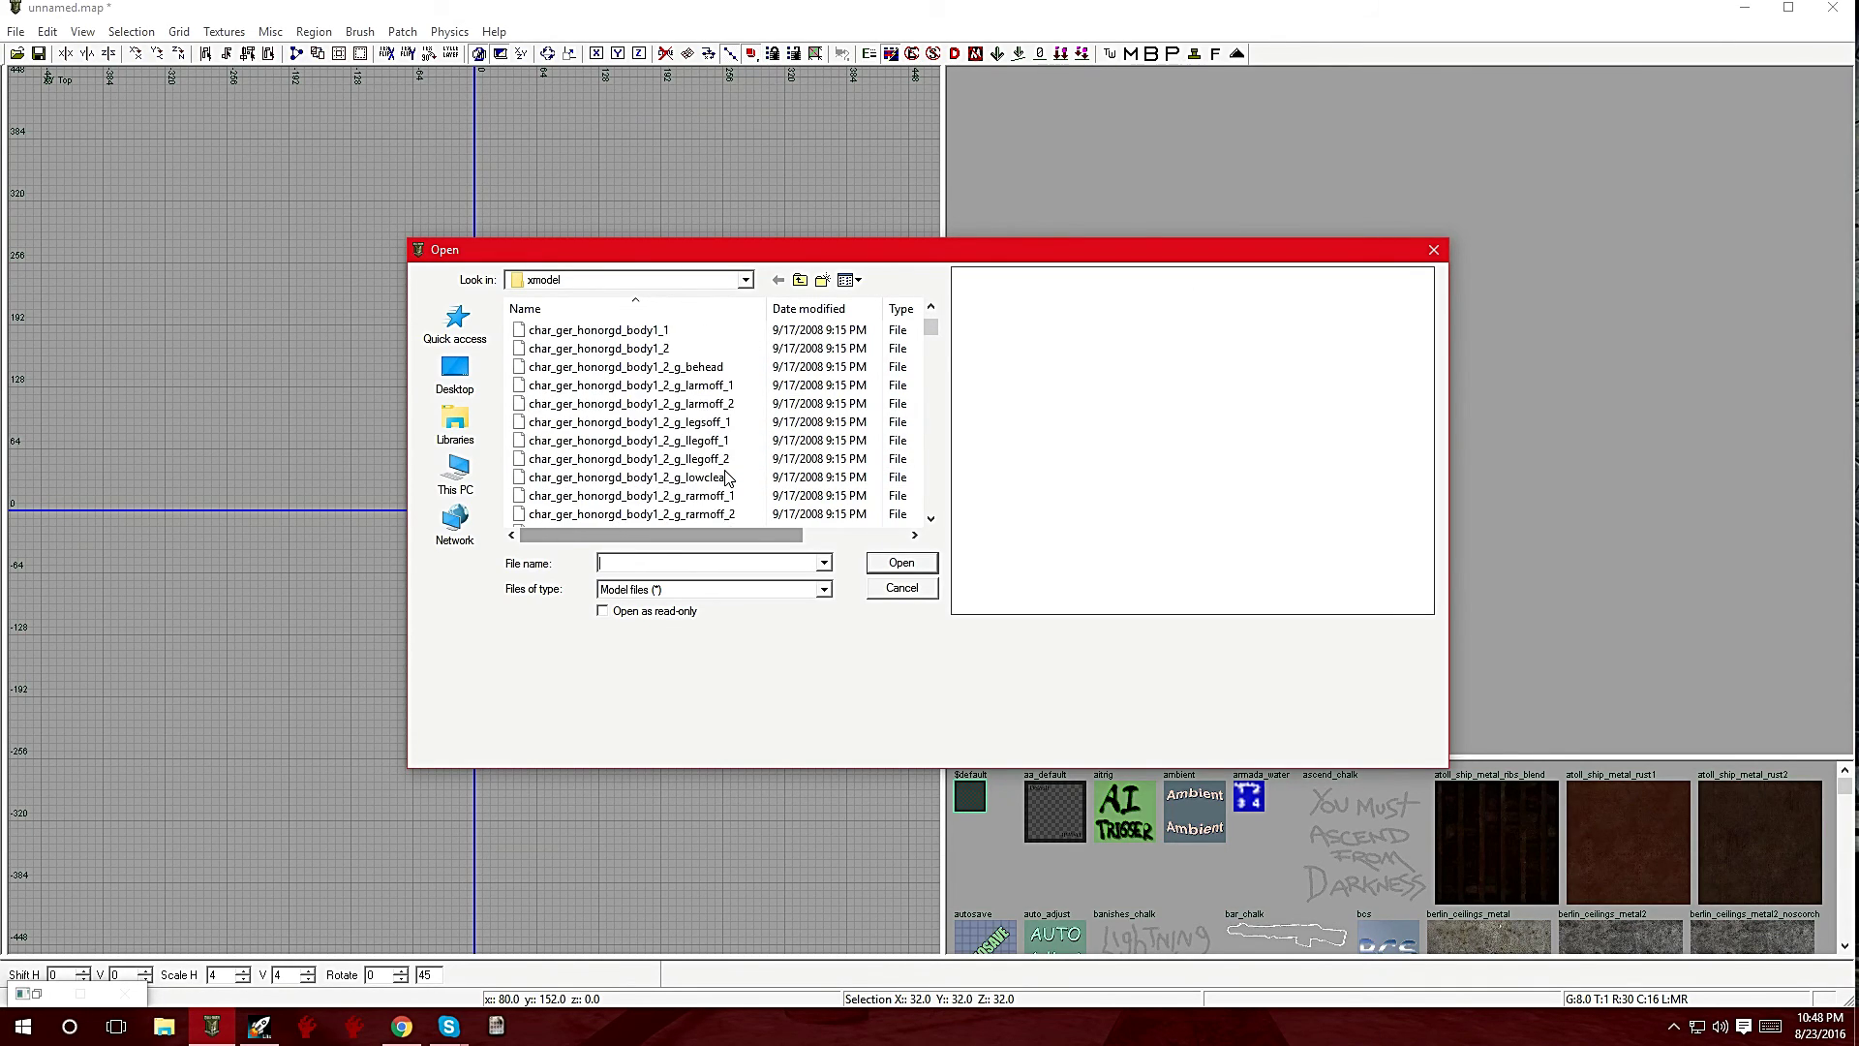
scroll(728, 477, down, 15)
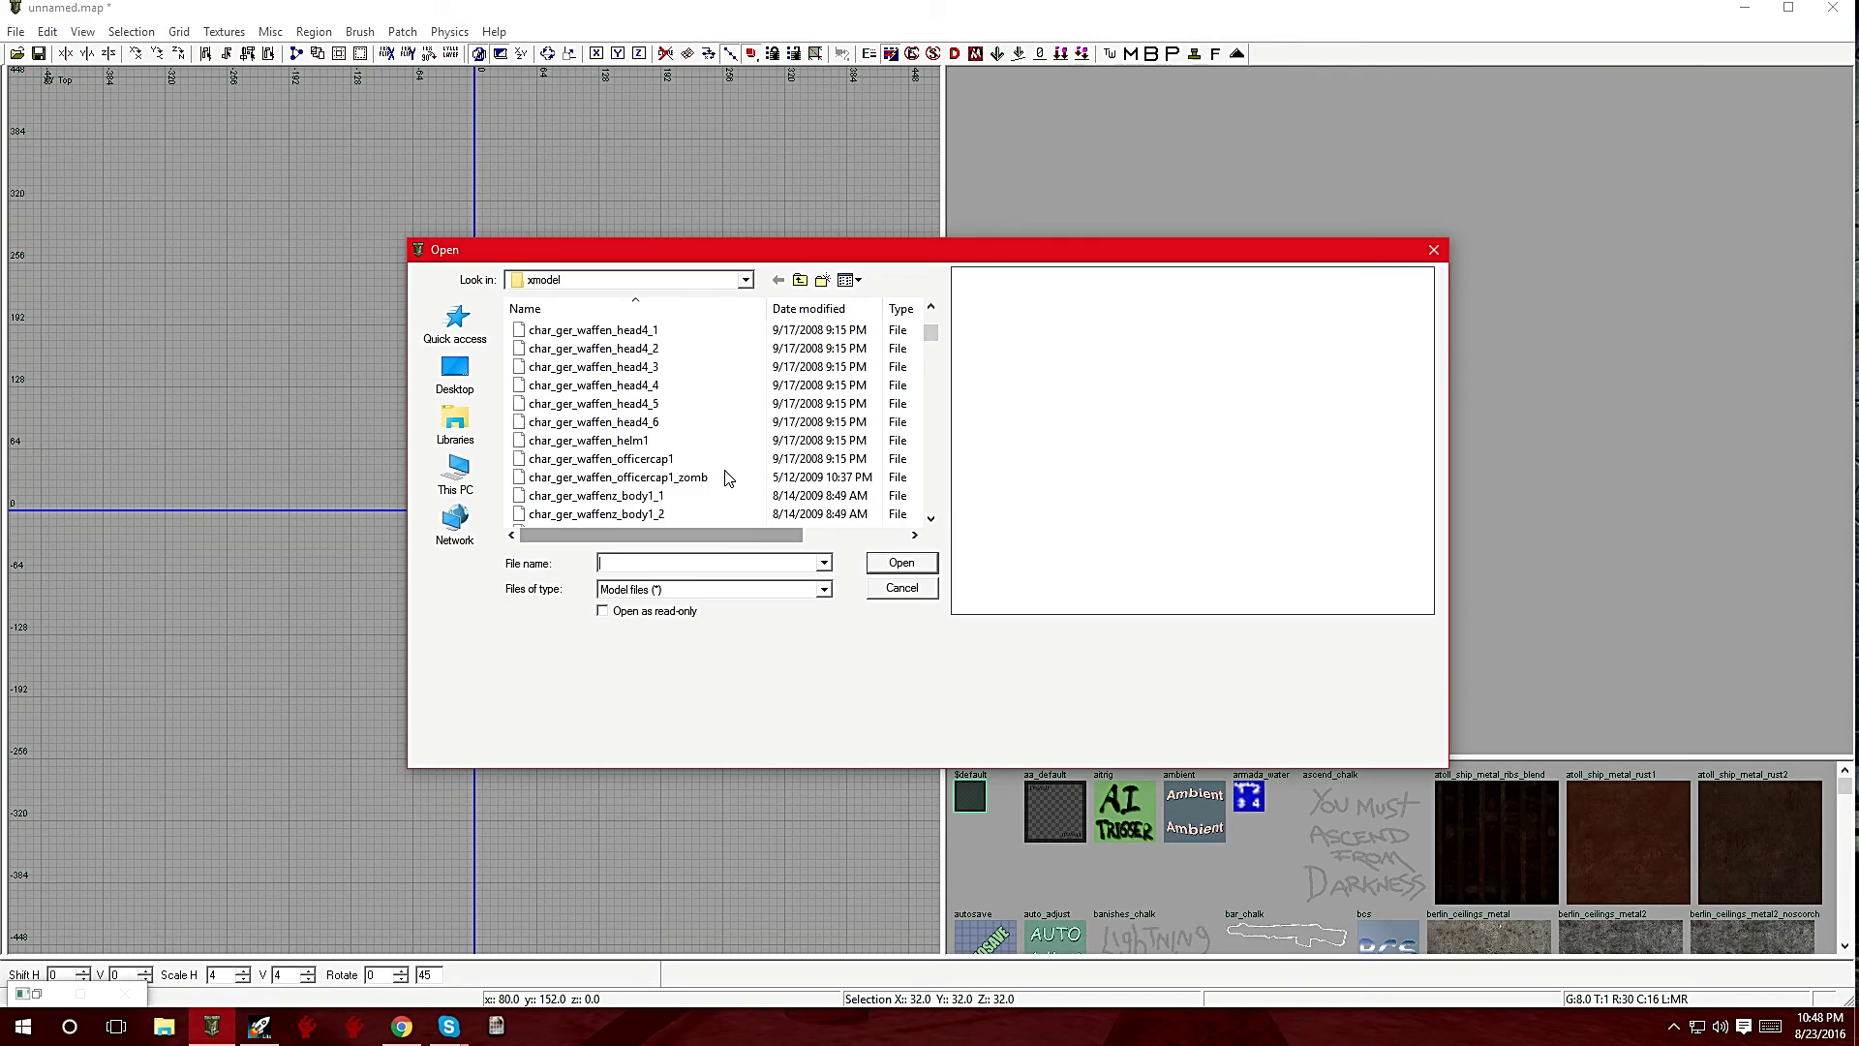
click(163, 1026)
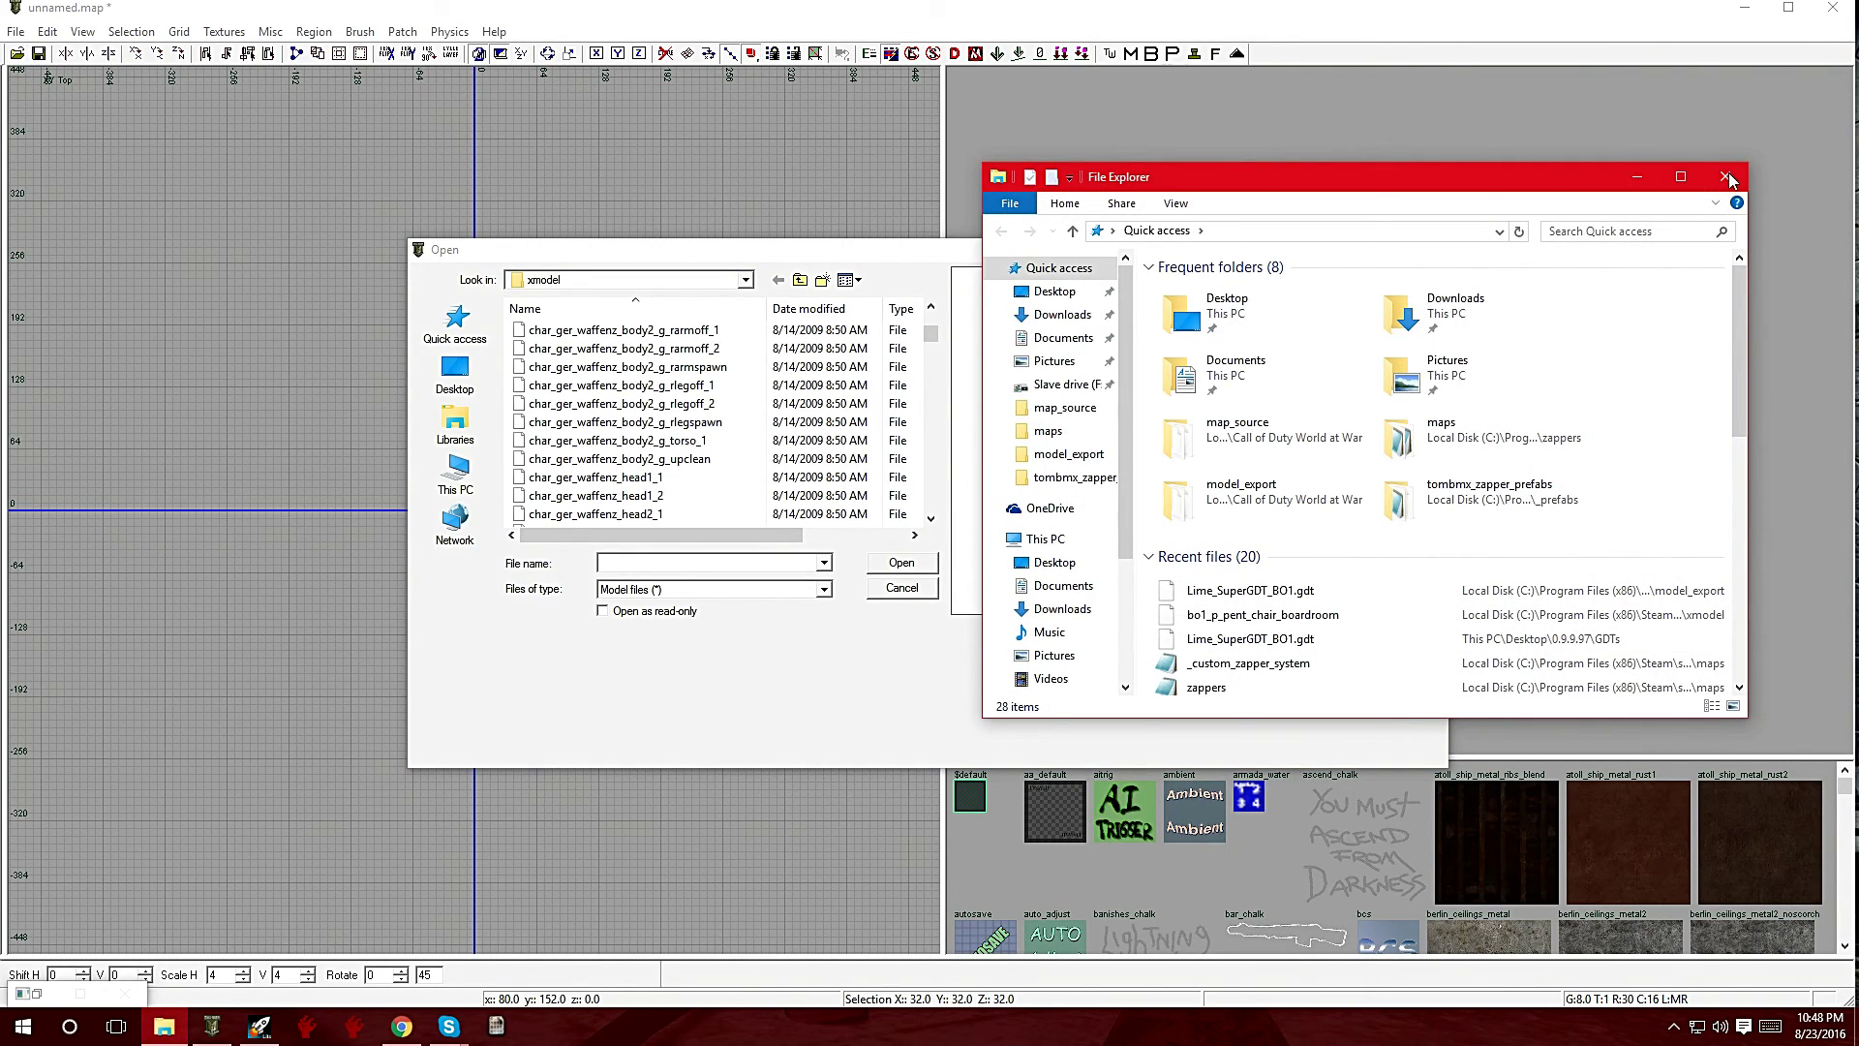
click(1724, 176)
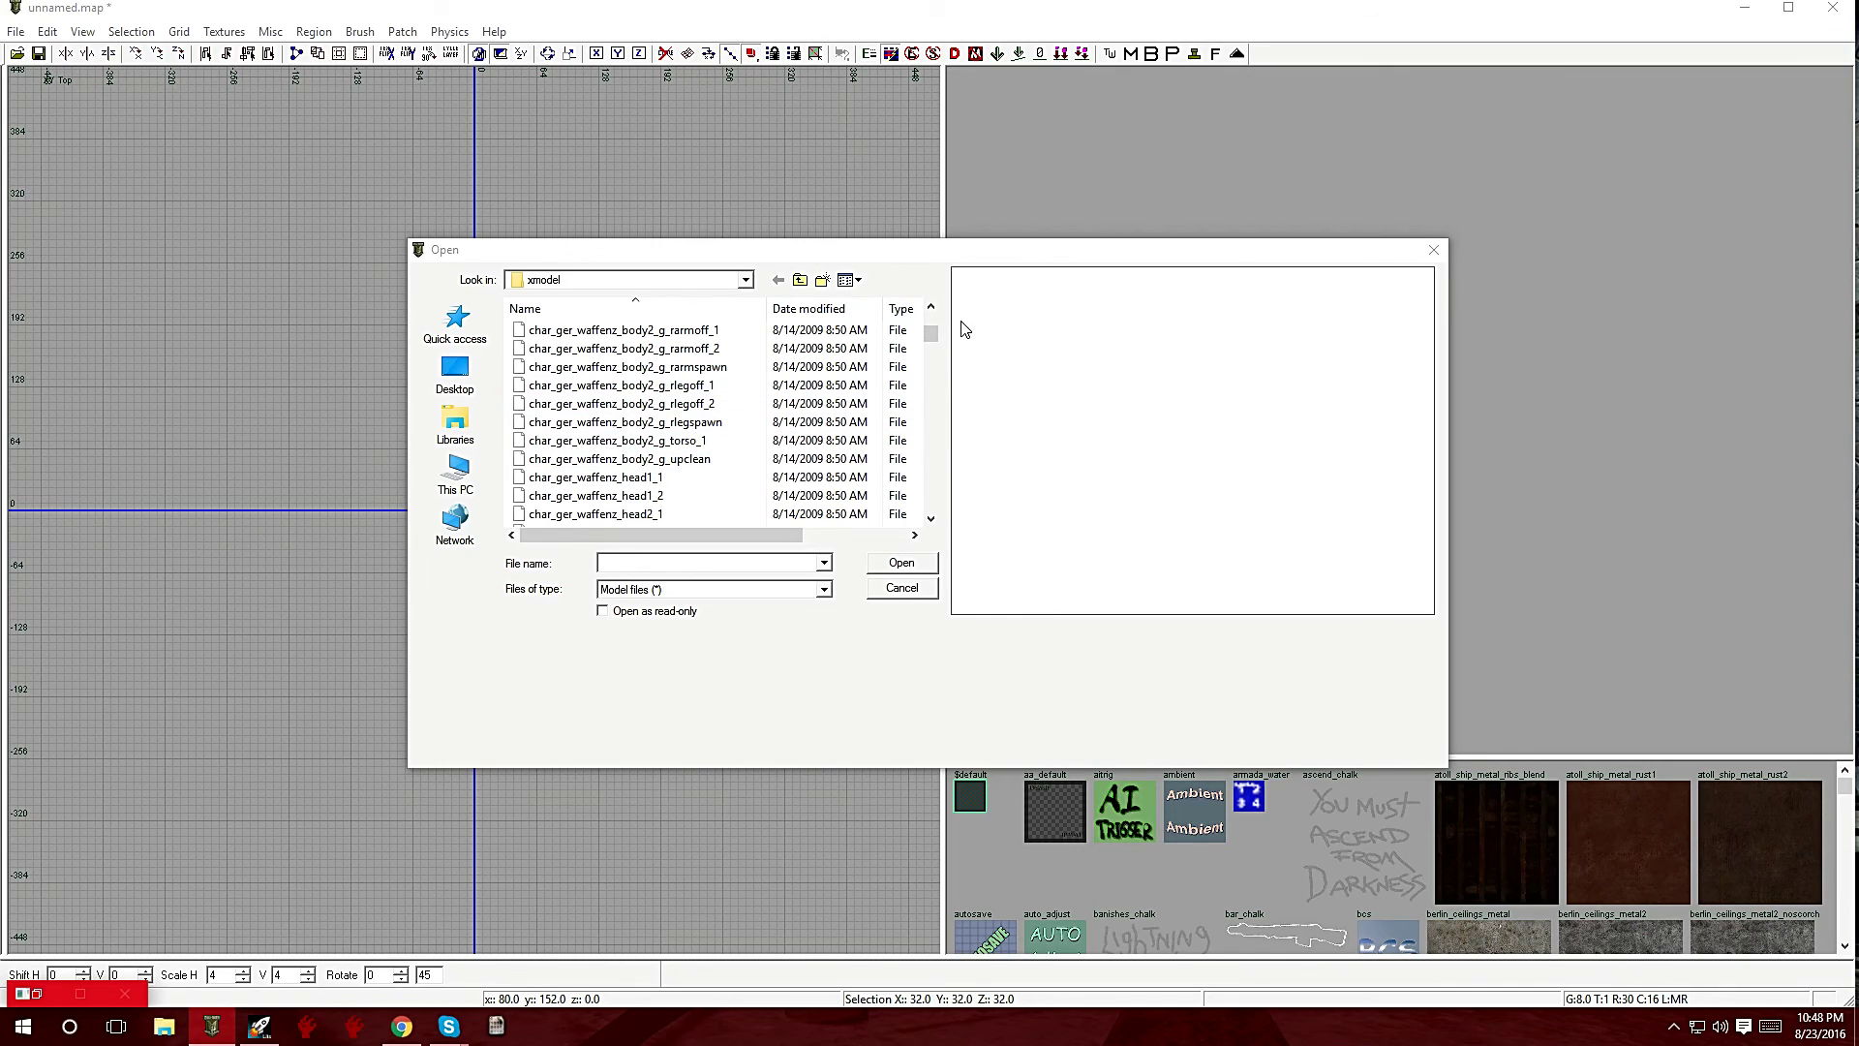
drag(932, 335, 911, 455)
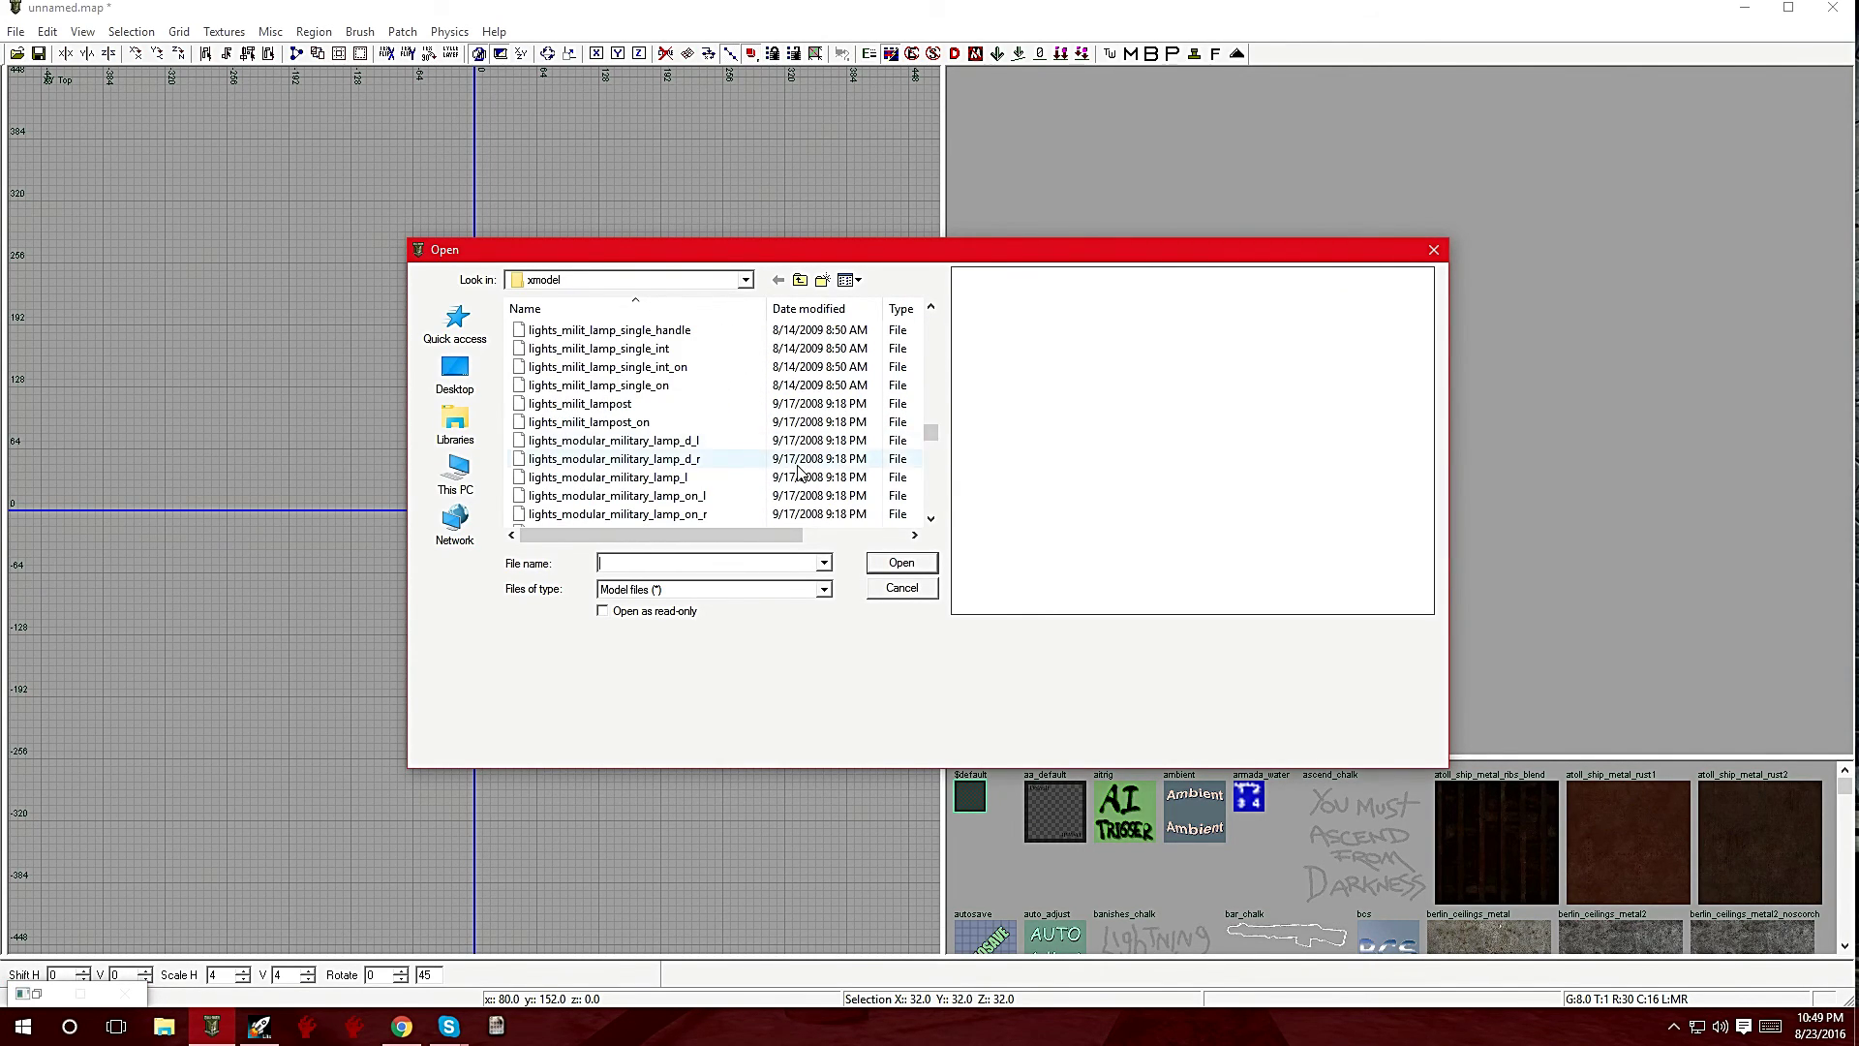
scroll(702, 472, down, 5)
scroll(705, 472, down, 20)
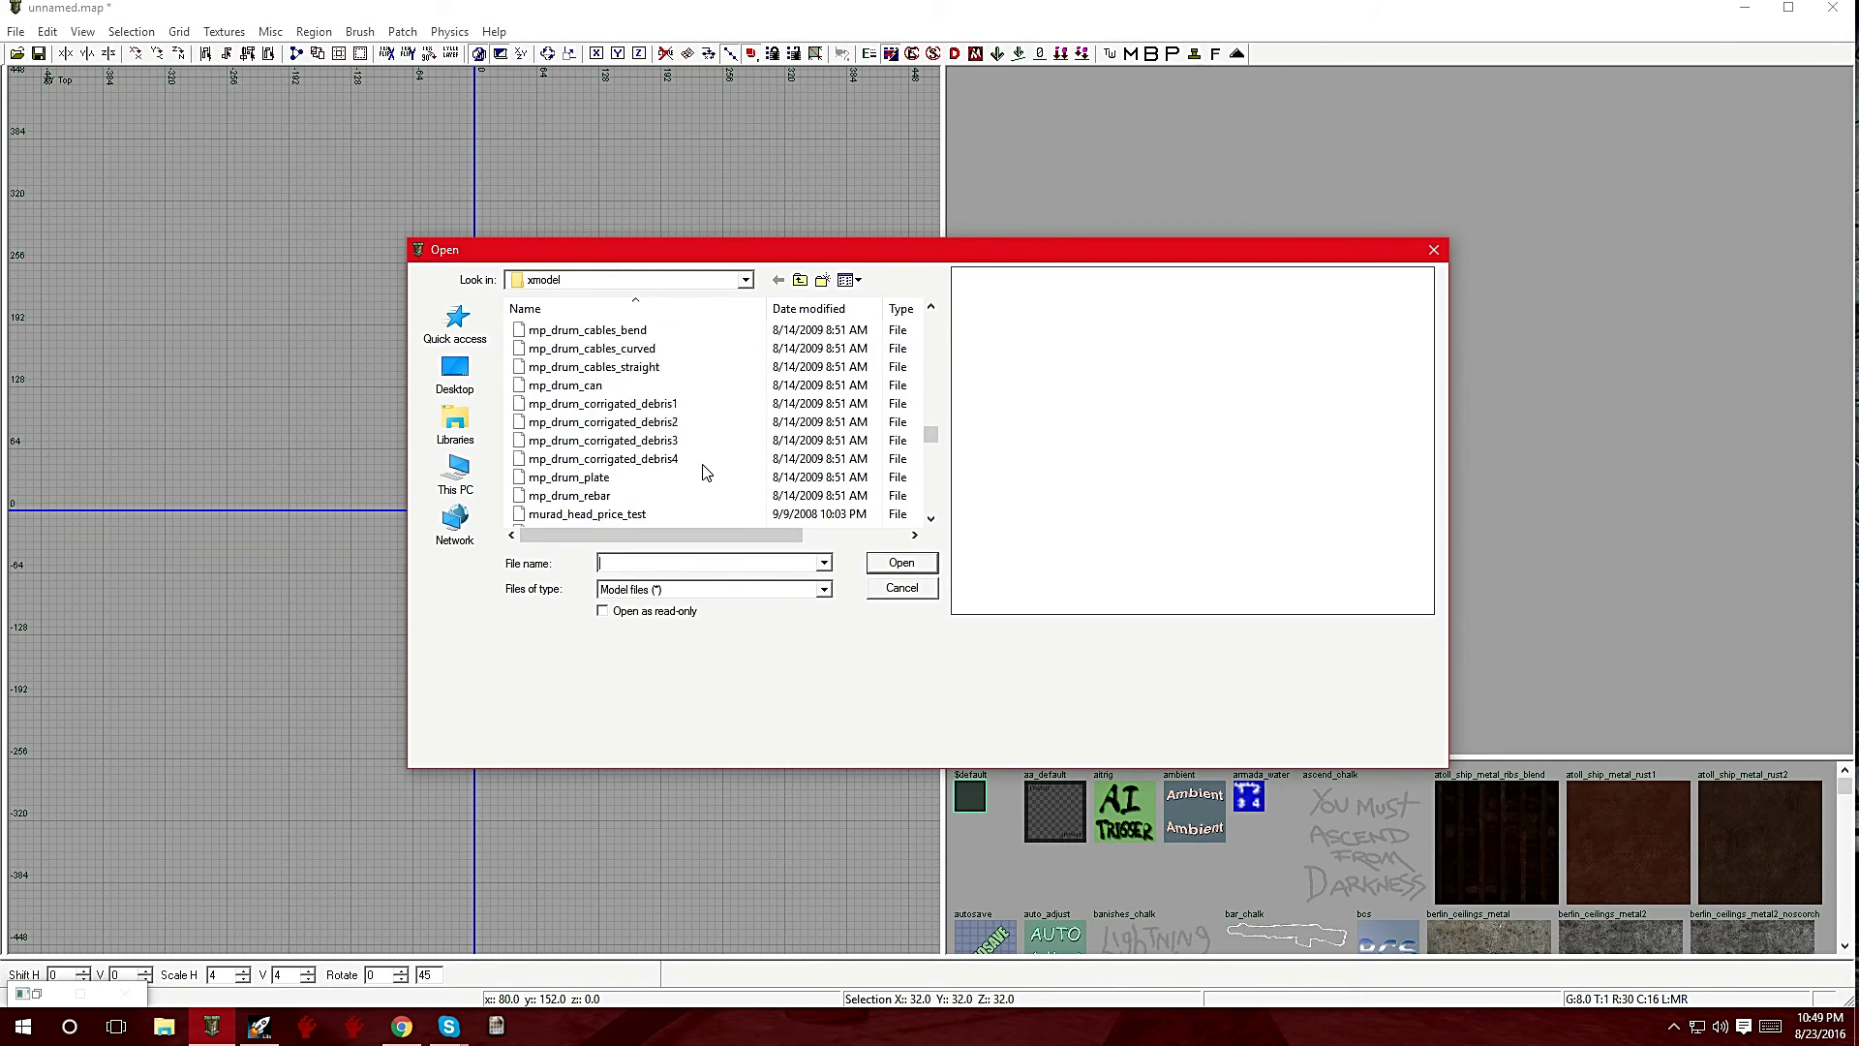
scroll(705, 471, up, 5)
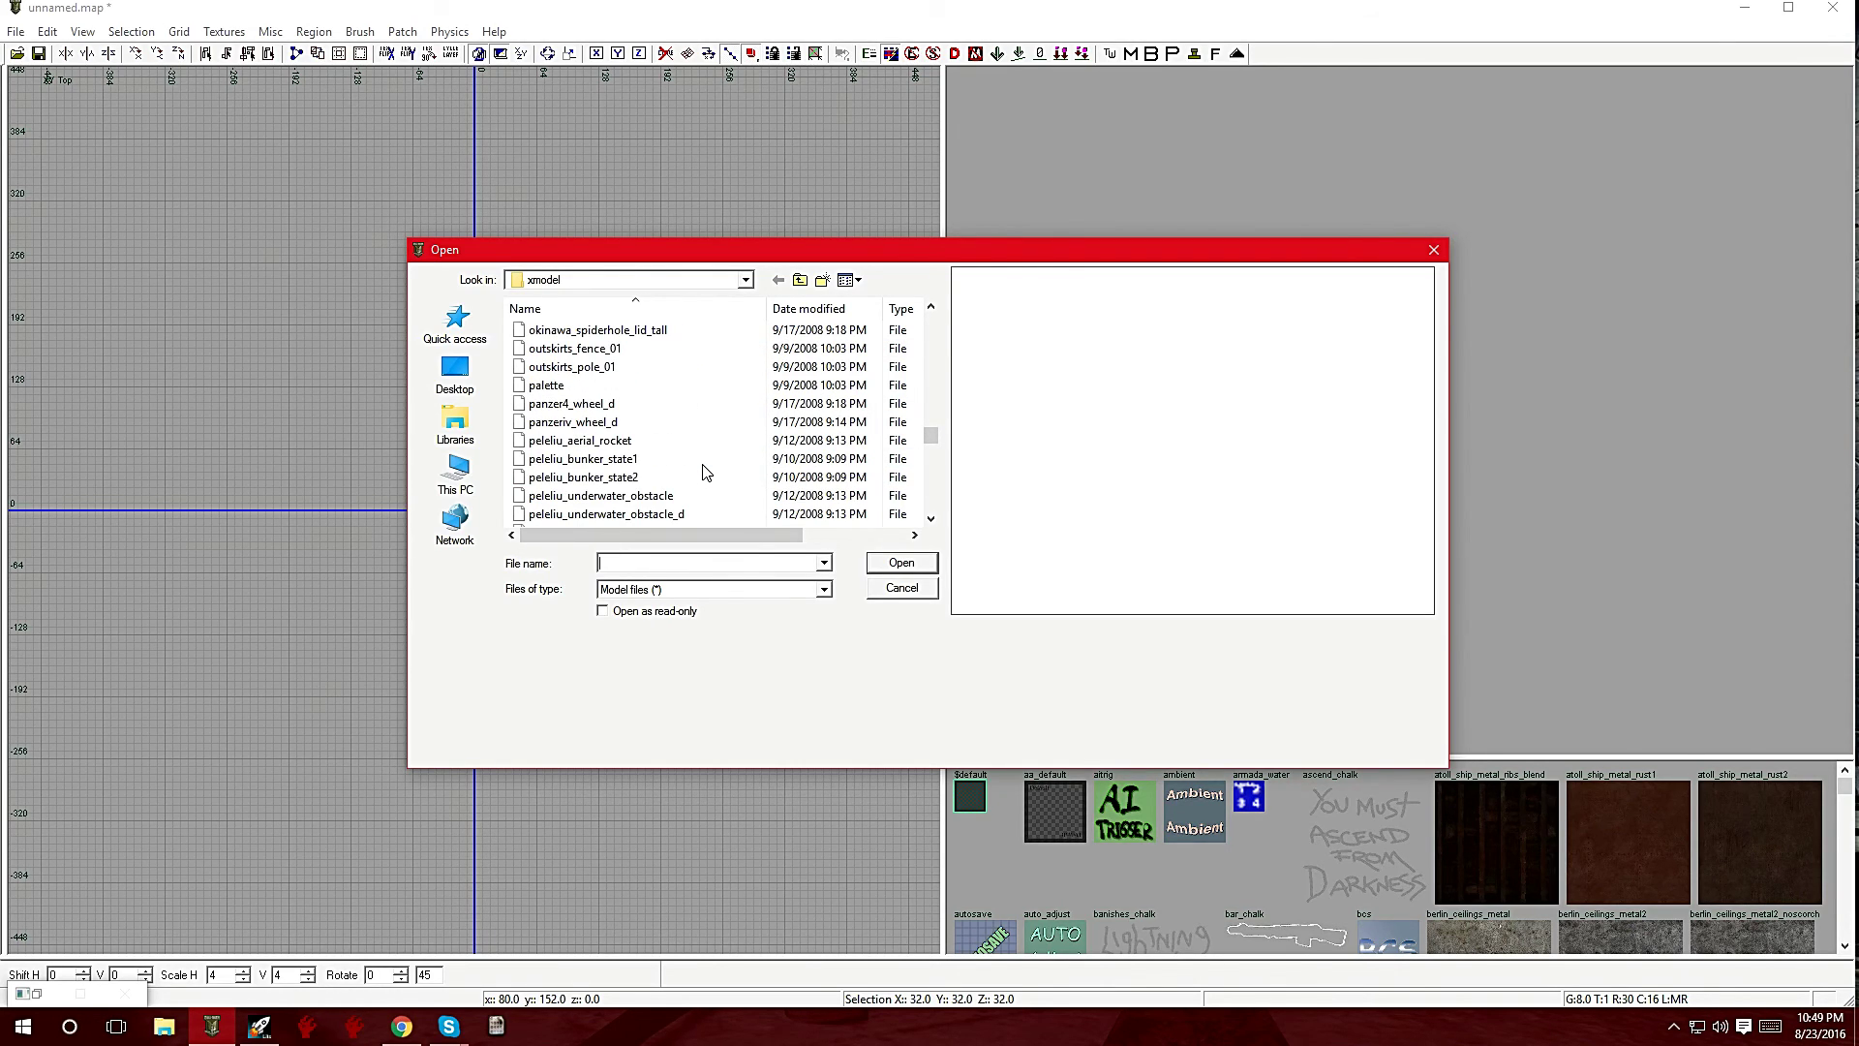
scroll(705, 471, down, 15)
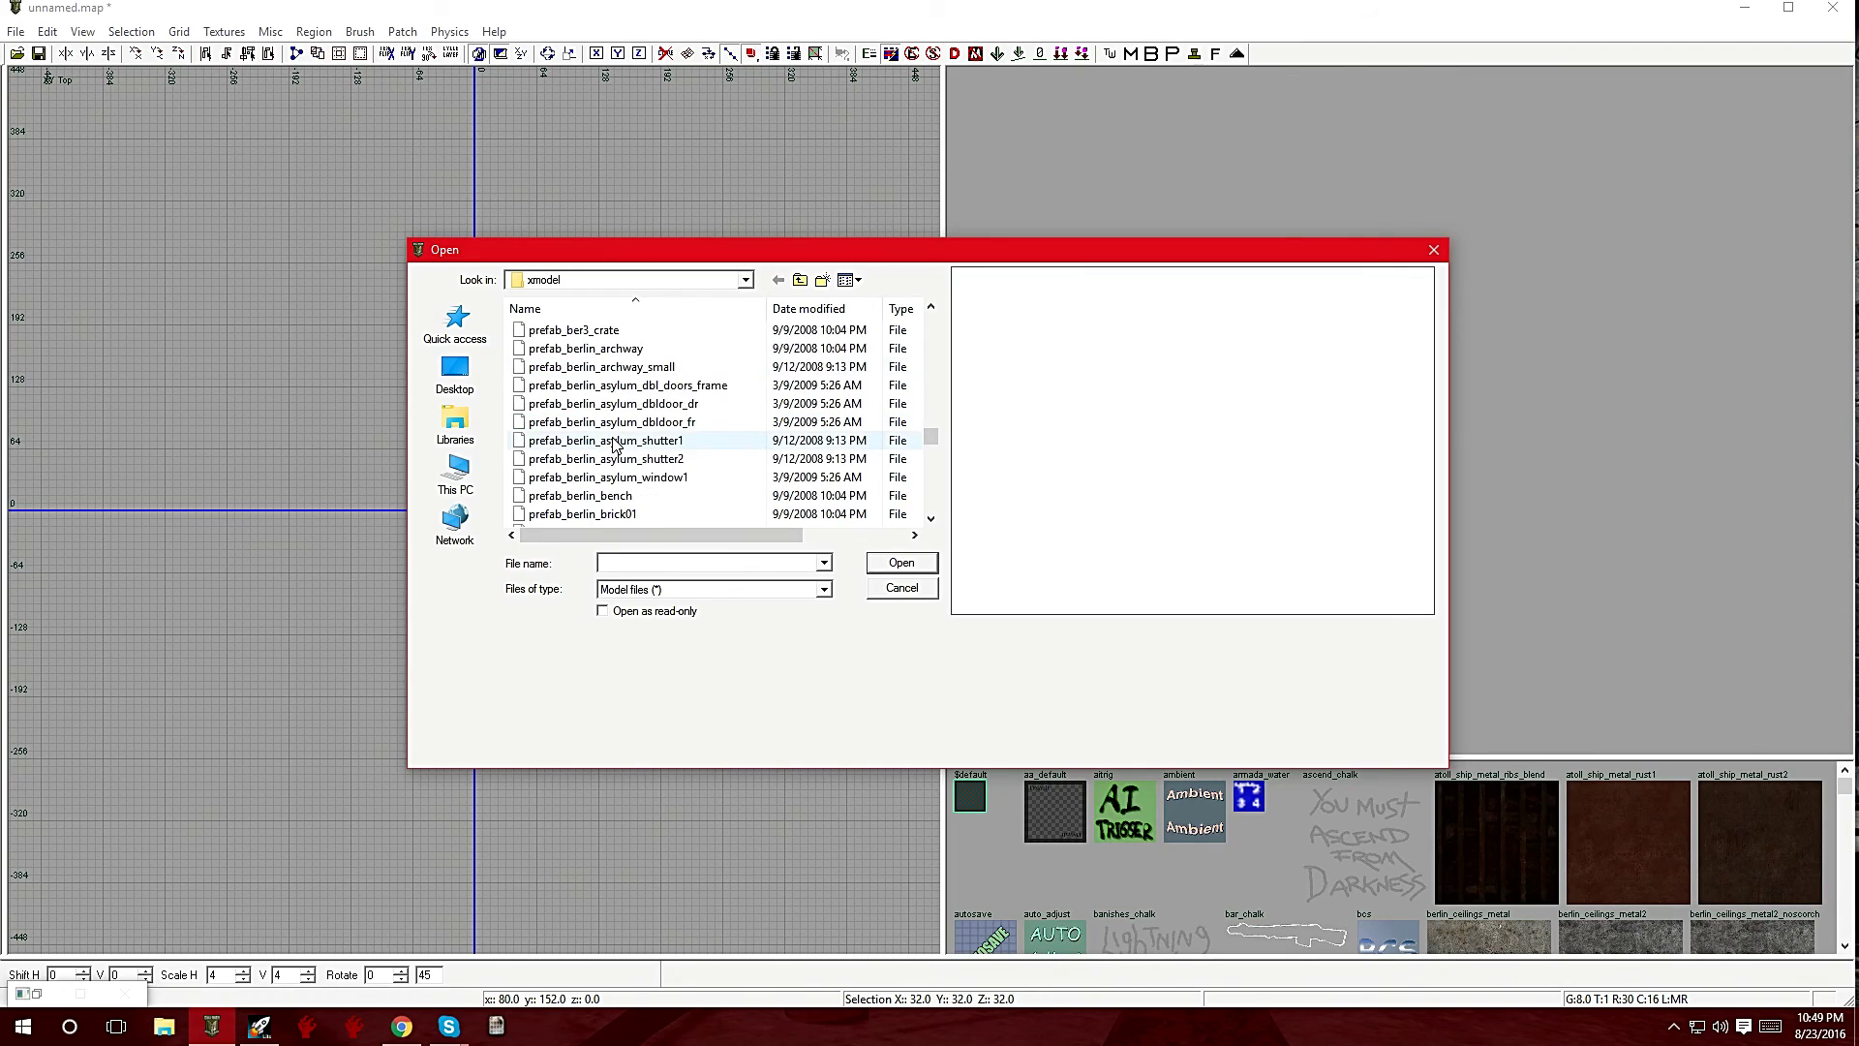
scroll(613, 444, down, 20)
scroll(613, 445, down, 10)
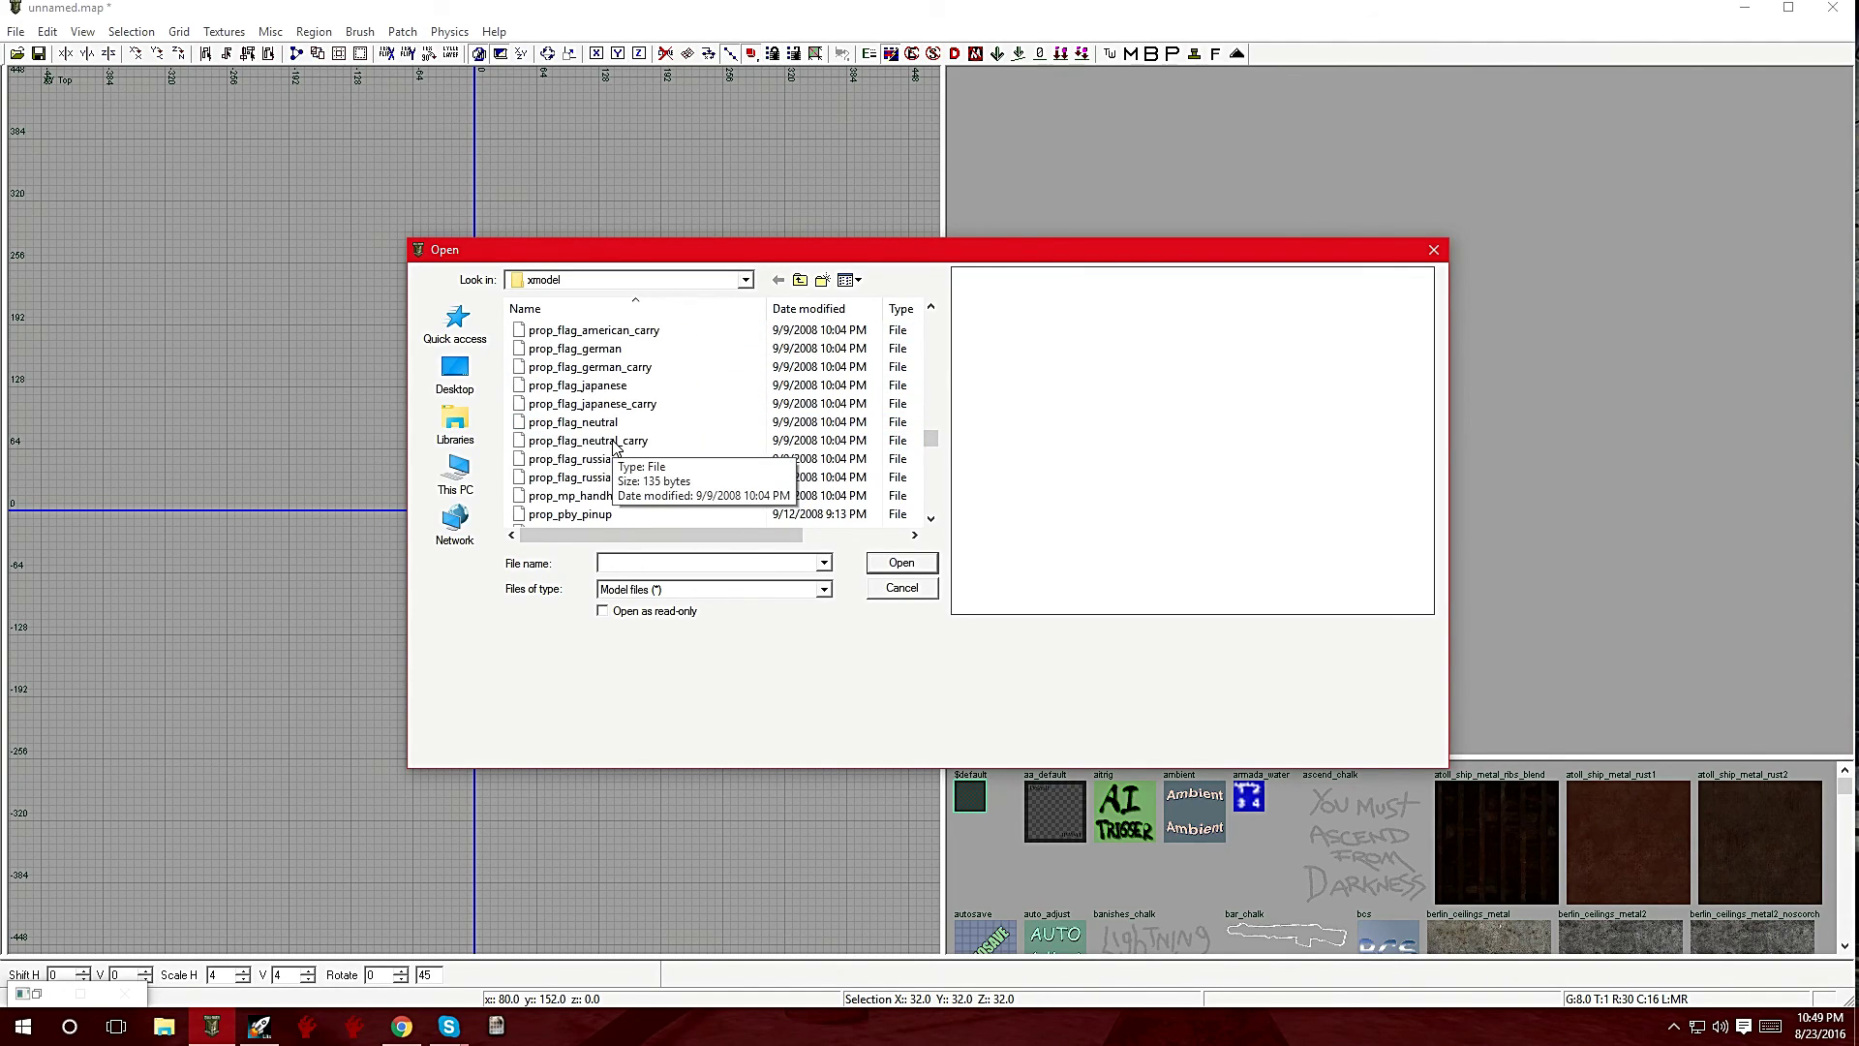
scroll(613, 444, down, 2)
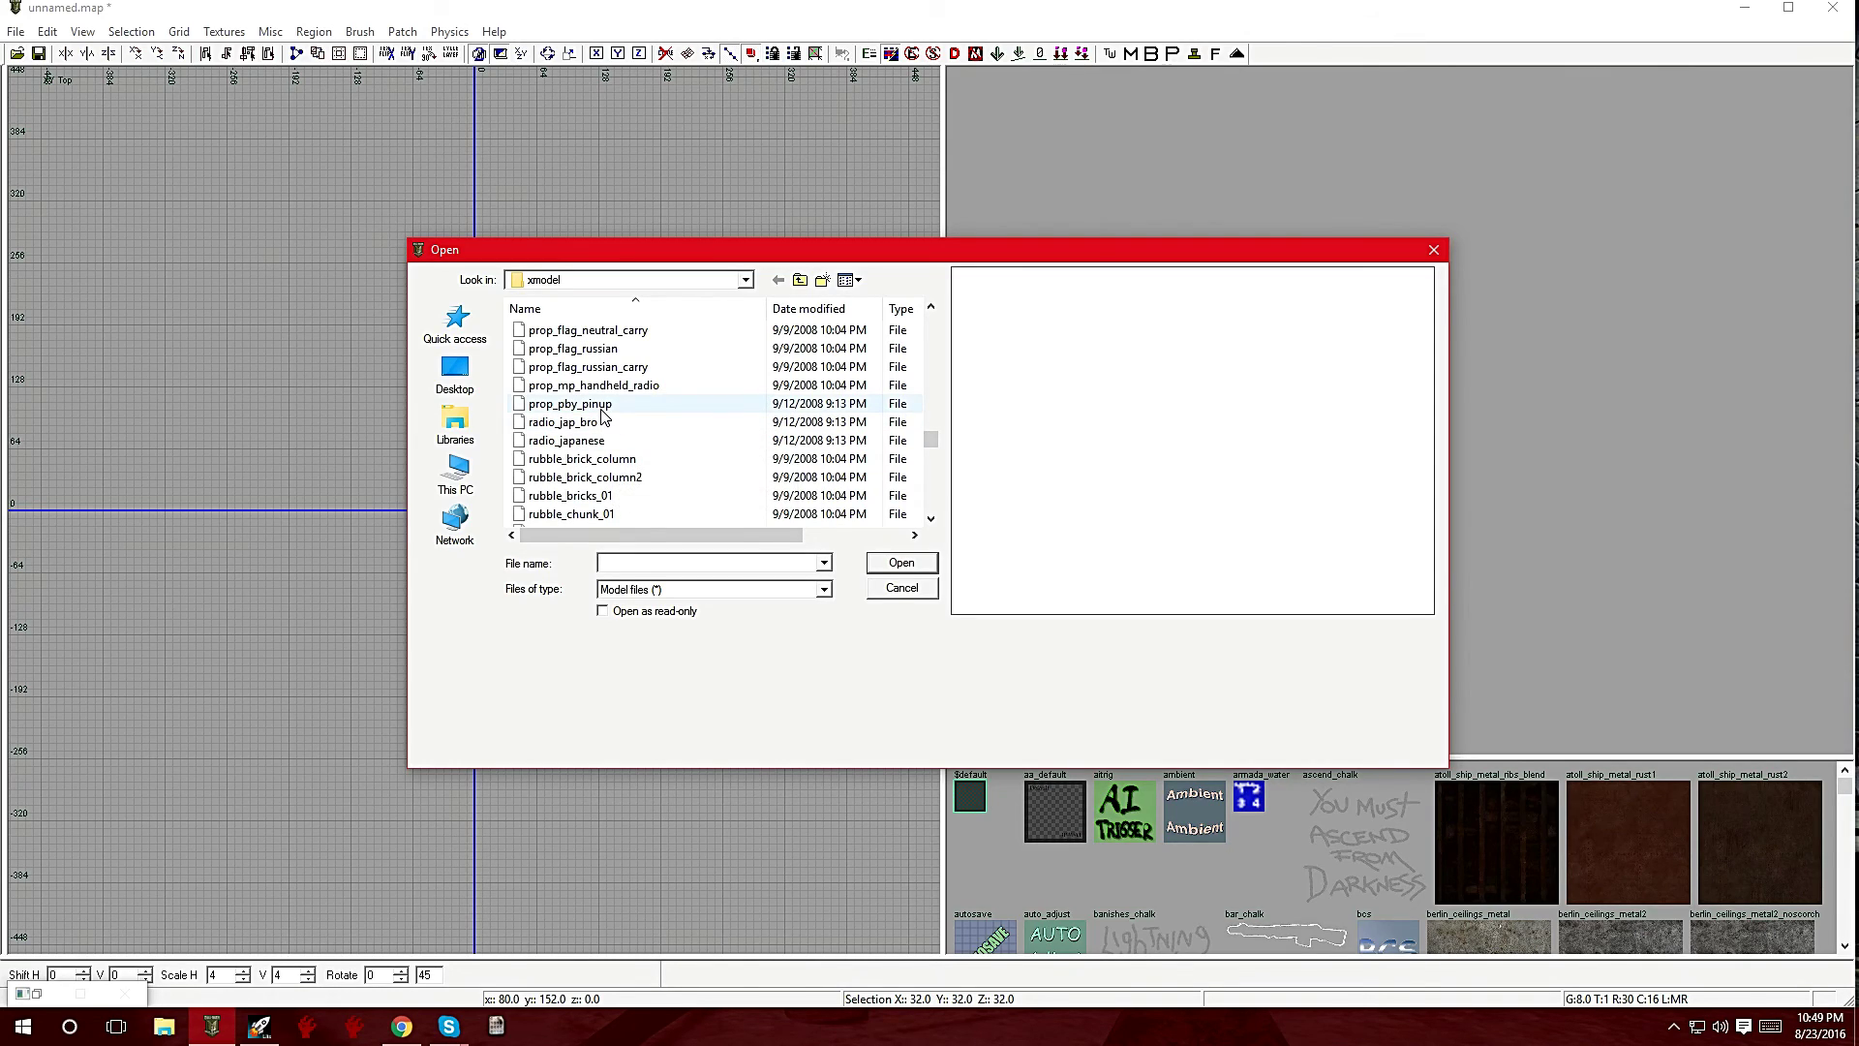
scroll(604, 417, up, 1)
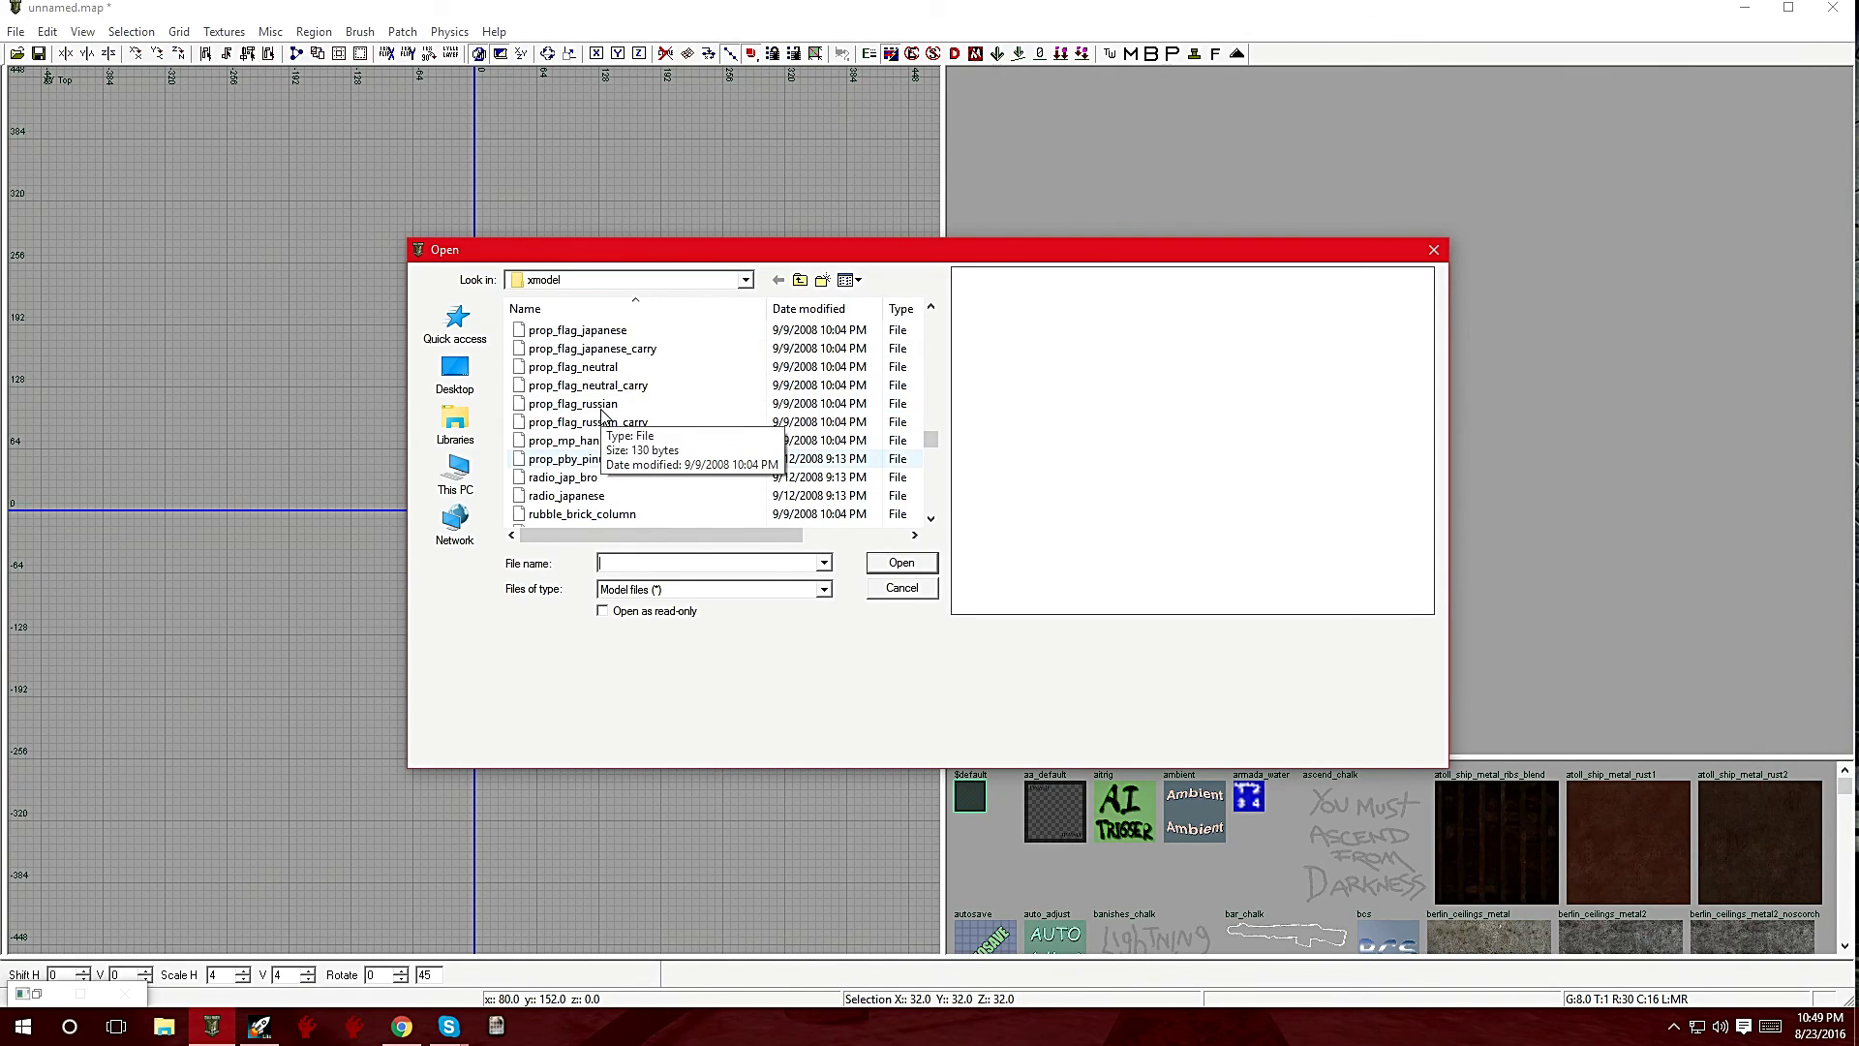
scroll(604, 418, up, 3)
scroll(613, 458, down, 5)
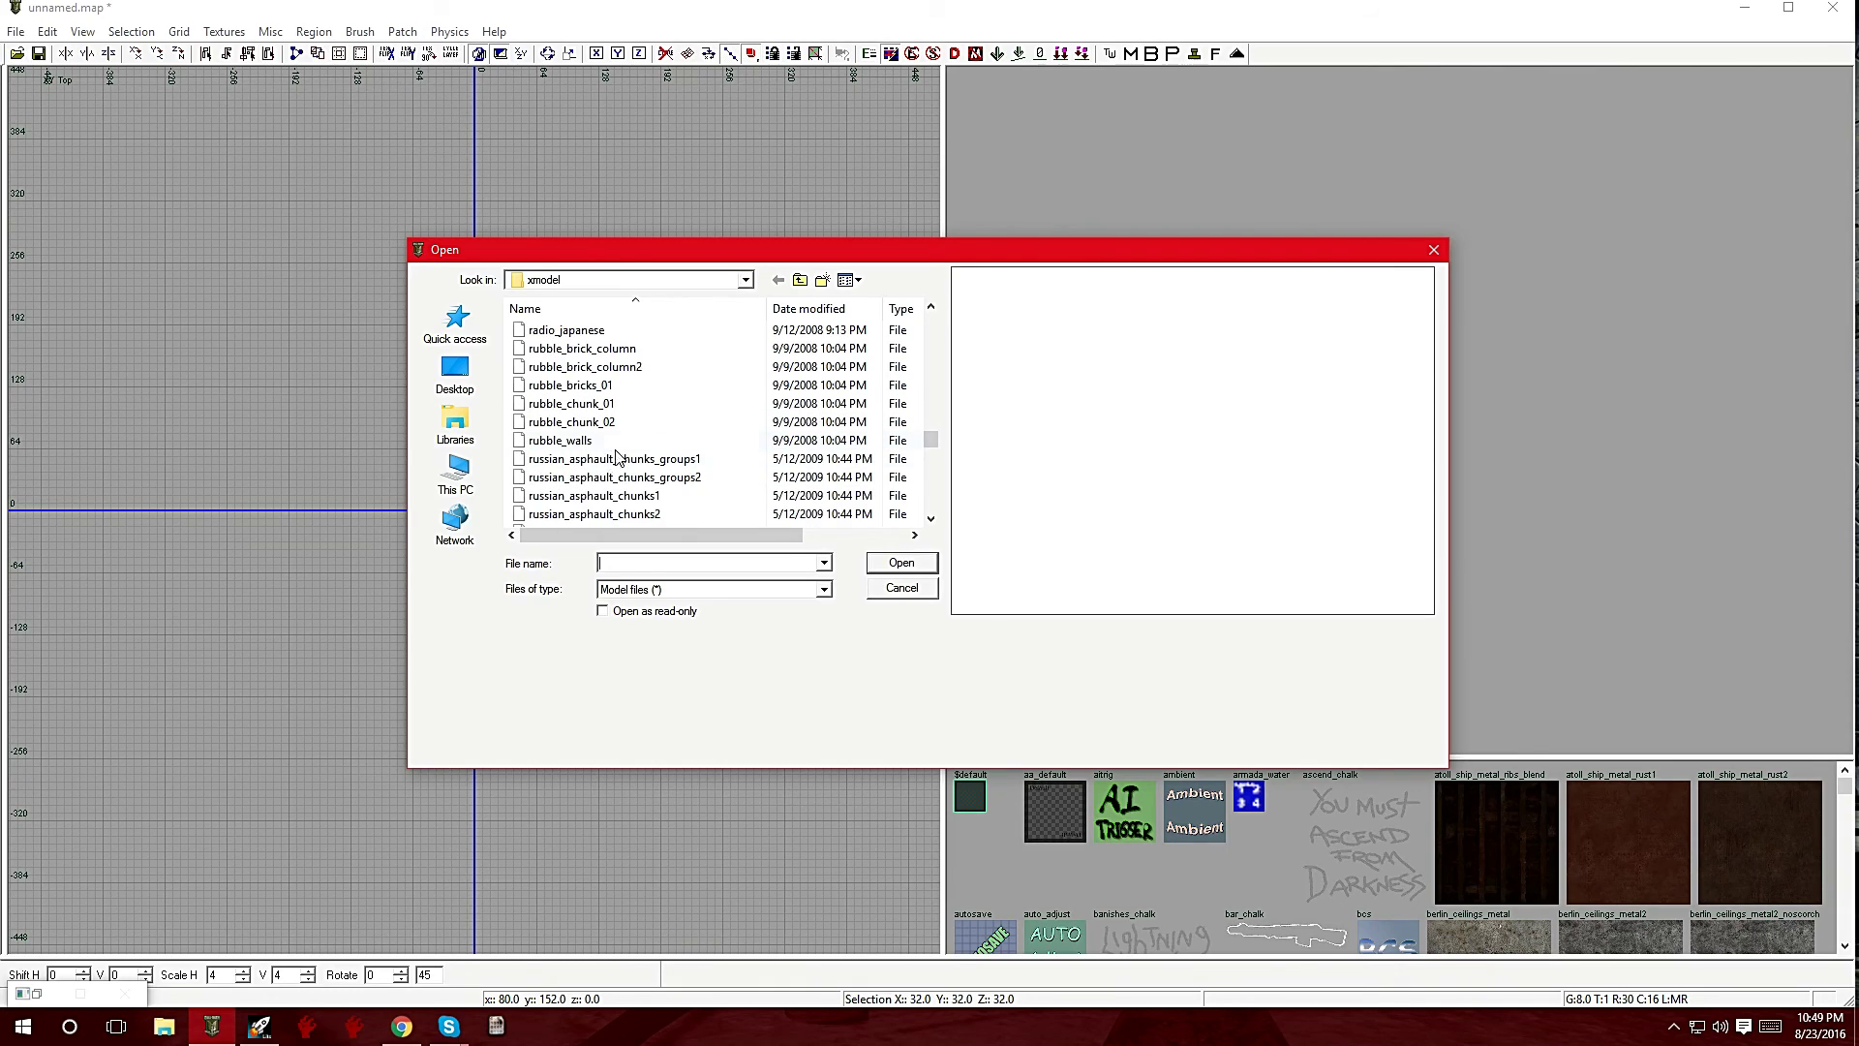
mouse_move(931, 438)
mouse_down()
mouse_move(932, 523)
mouse_move(903, 306)
mouse_move(910, 461)
mouse_up()
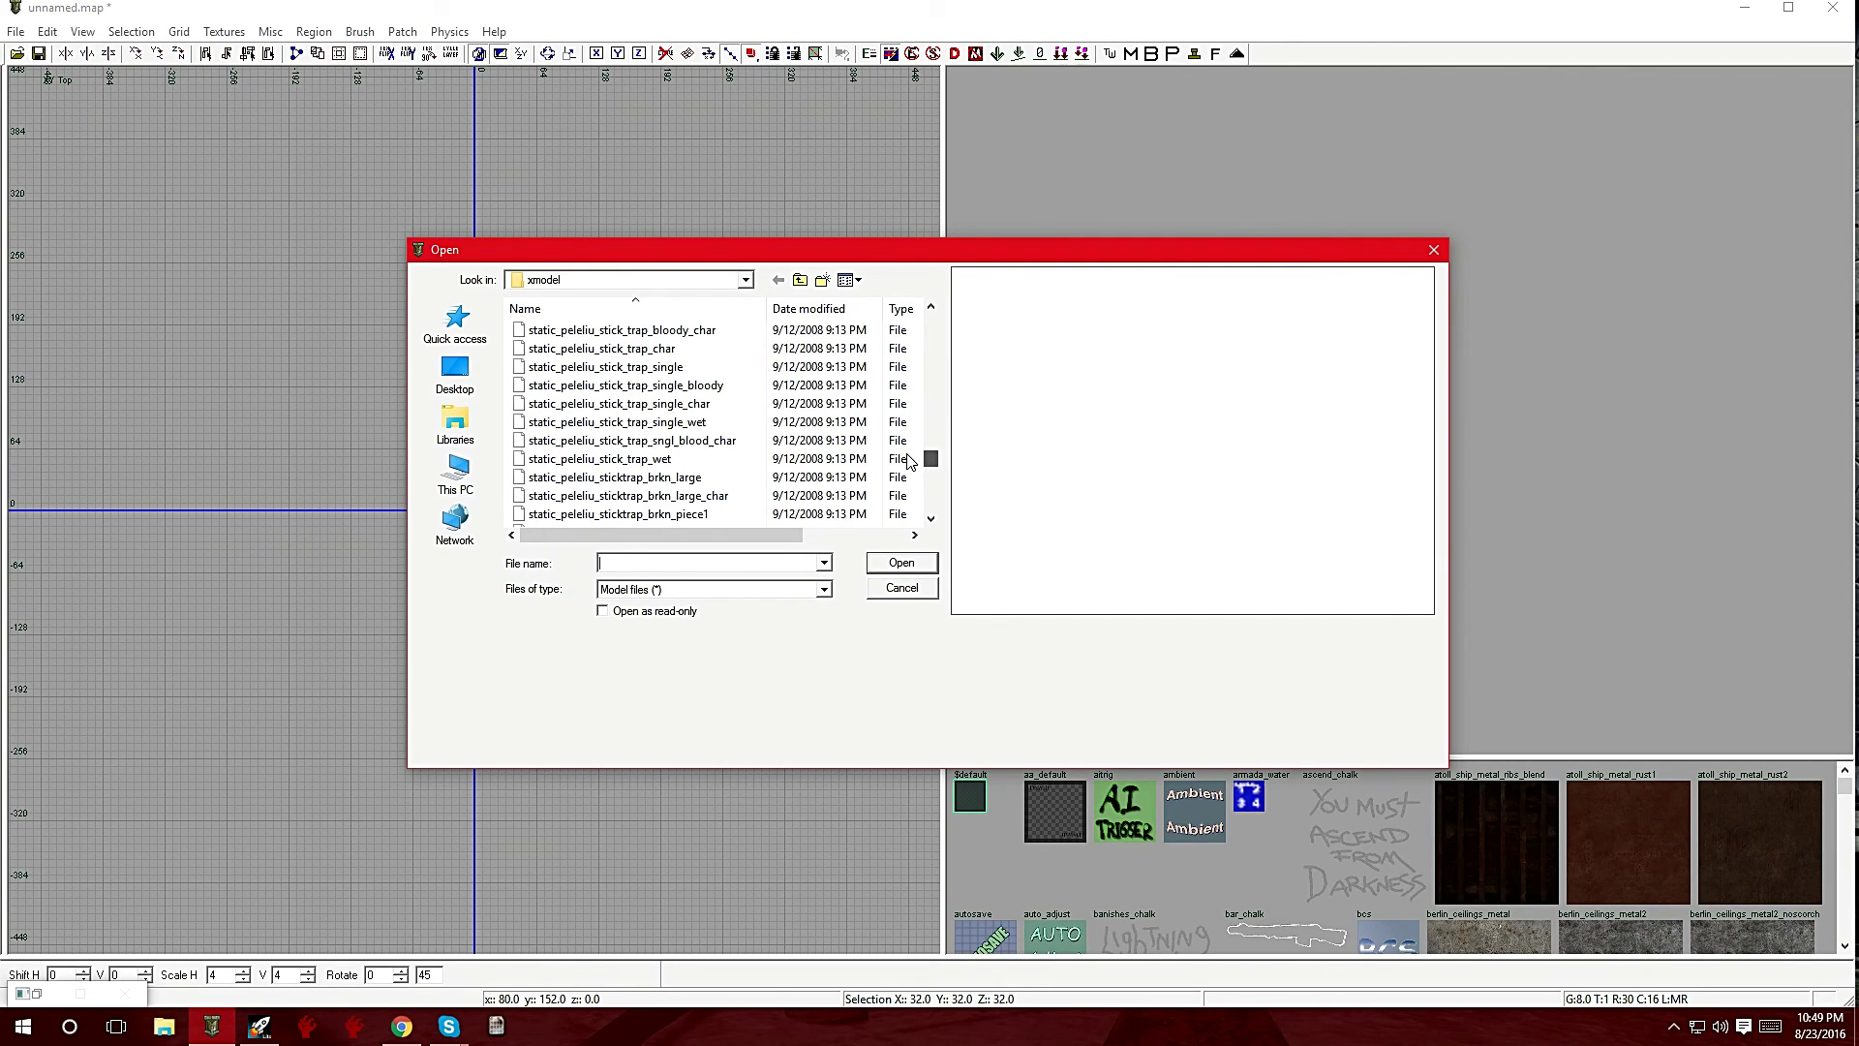
click(911, 590)
Minimize Radiant and start TomXmodelUtils from the Tom_XmodelUtils_1.033 folder on the desktop.
click(1744, 7)
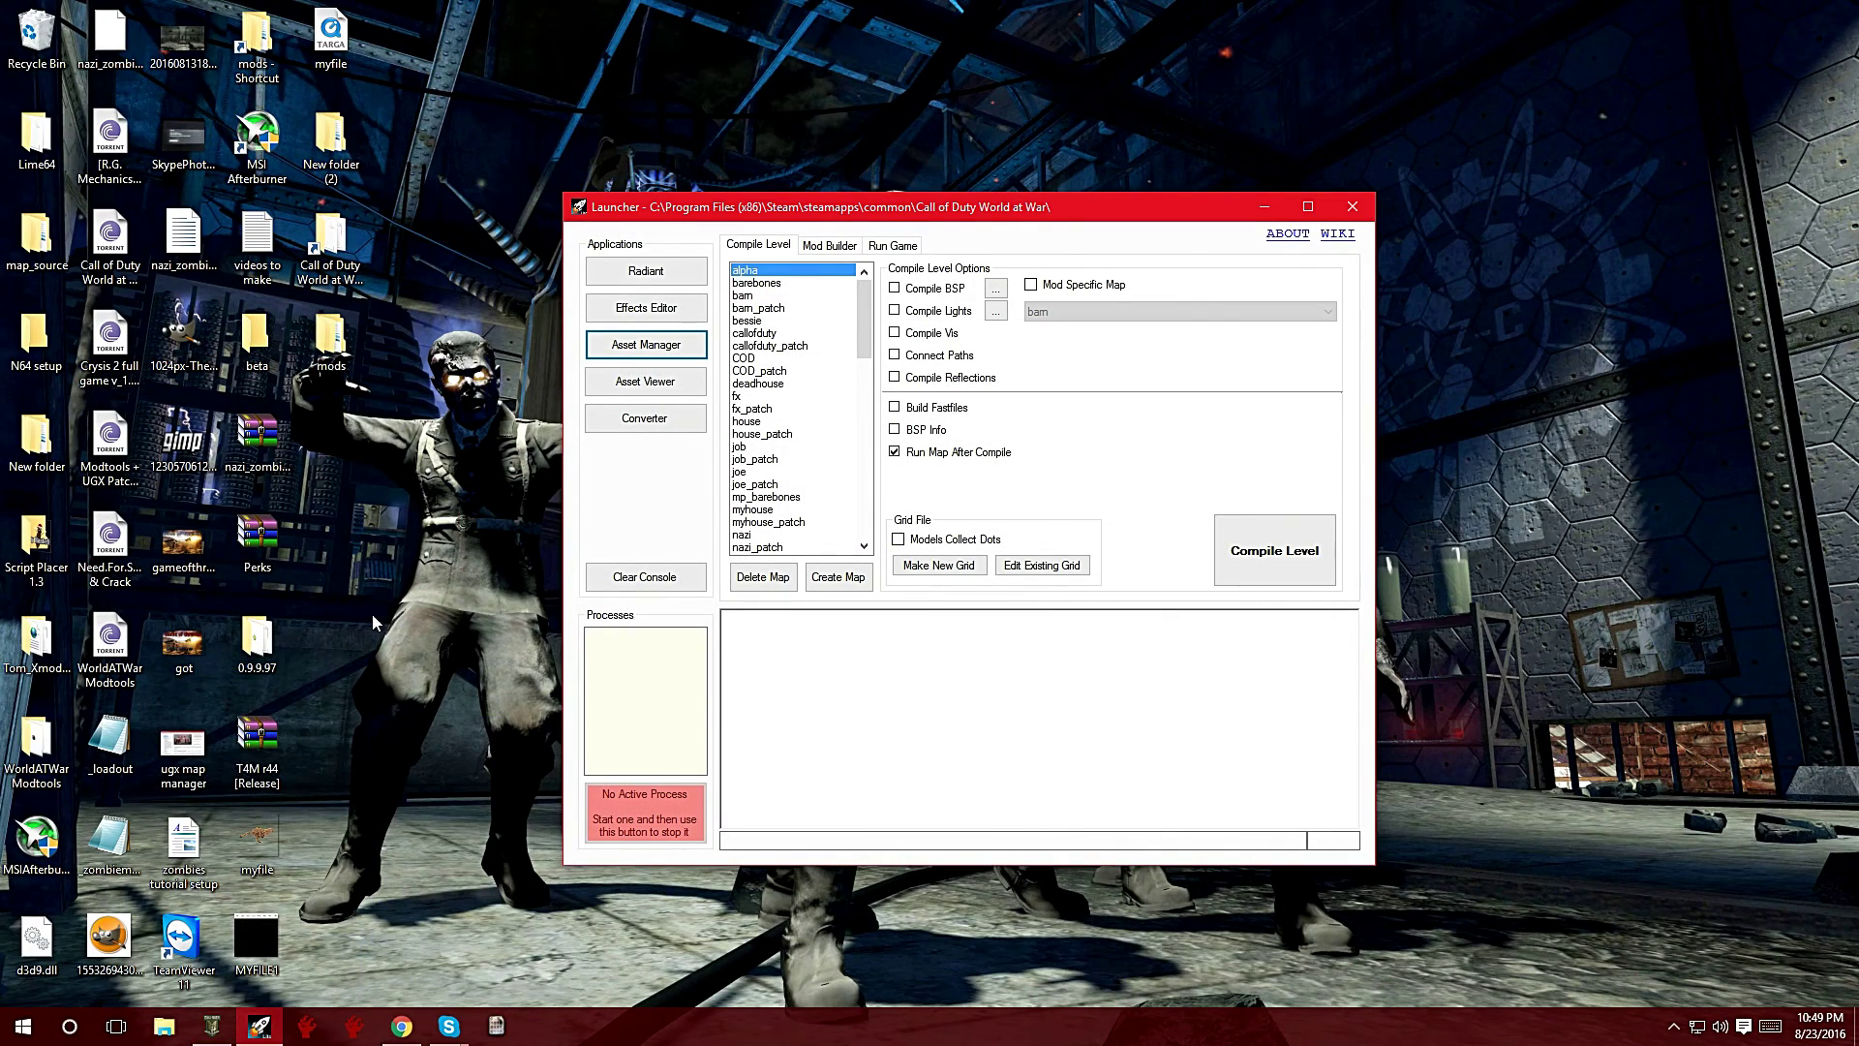
click(58, 647)
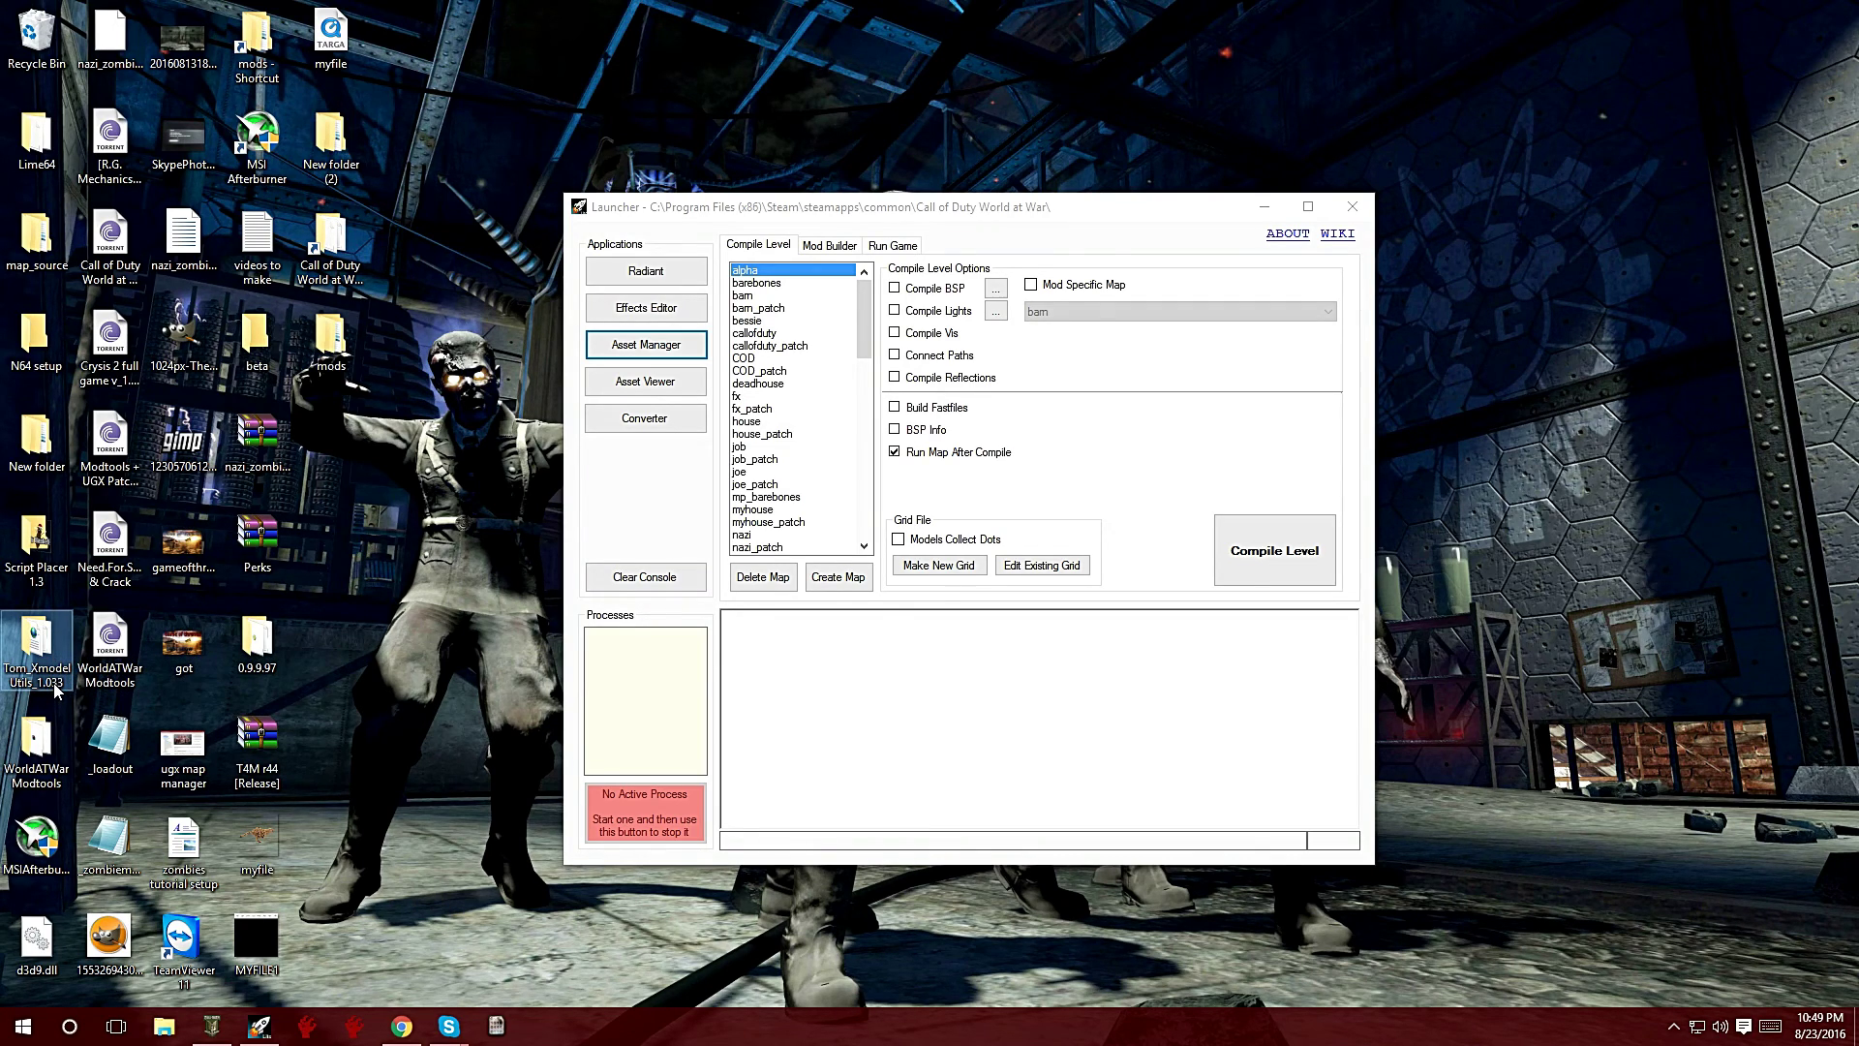
double_click(48, 669)
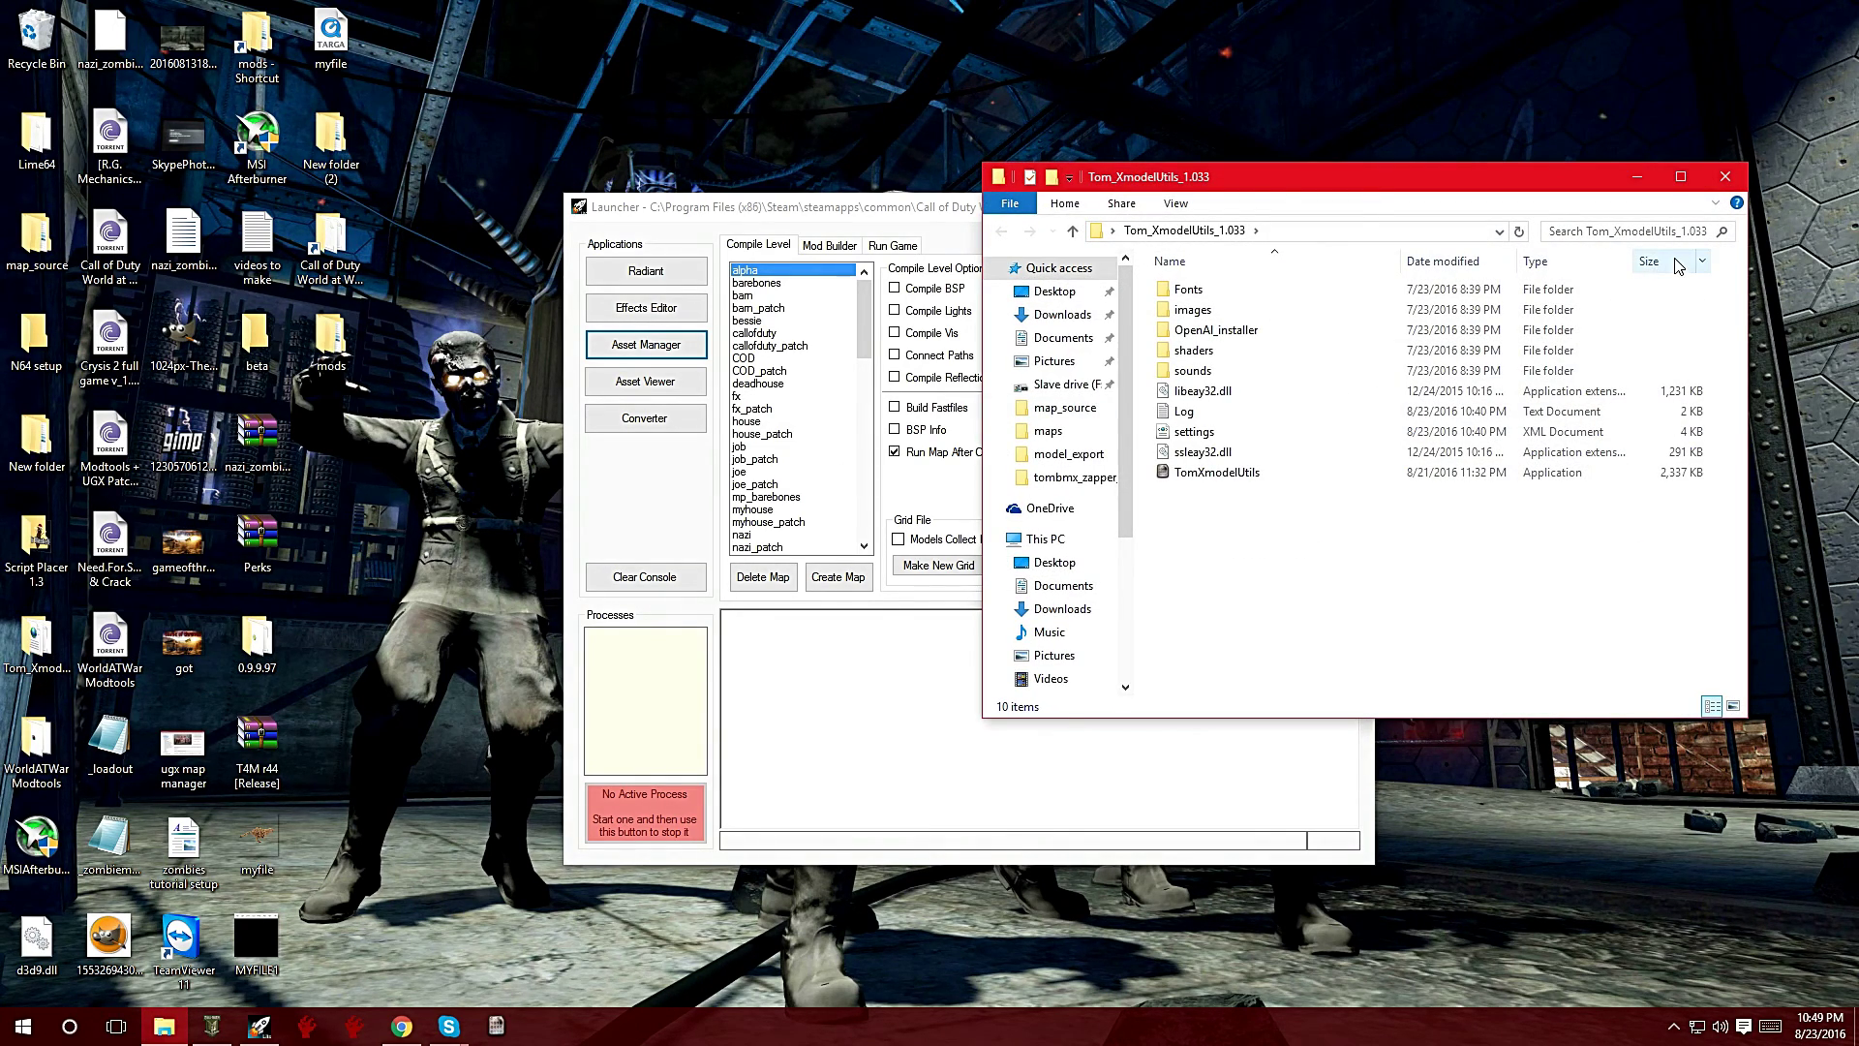
double_click(1220, 475)
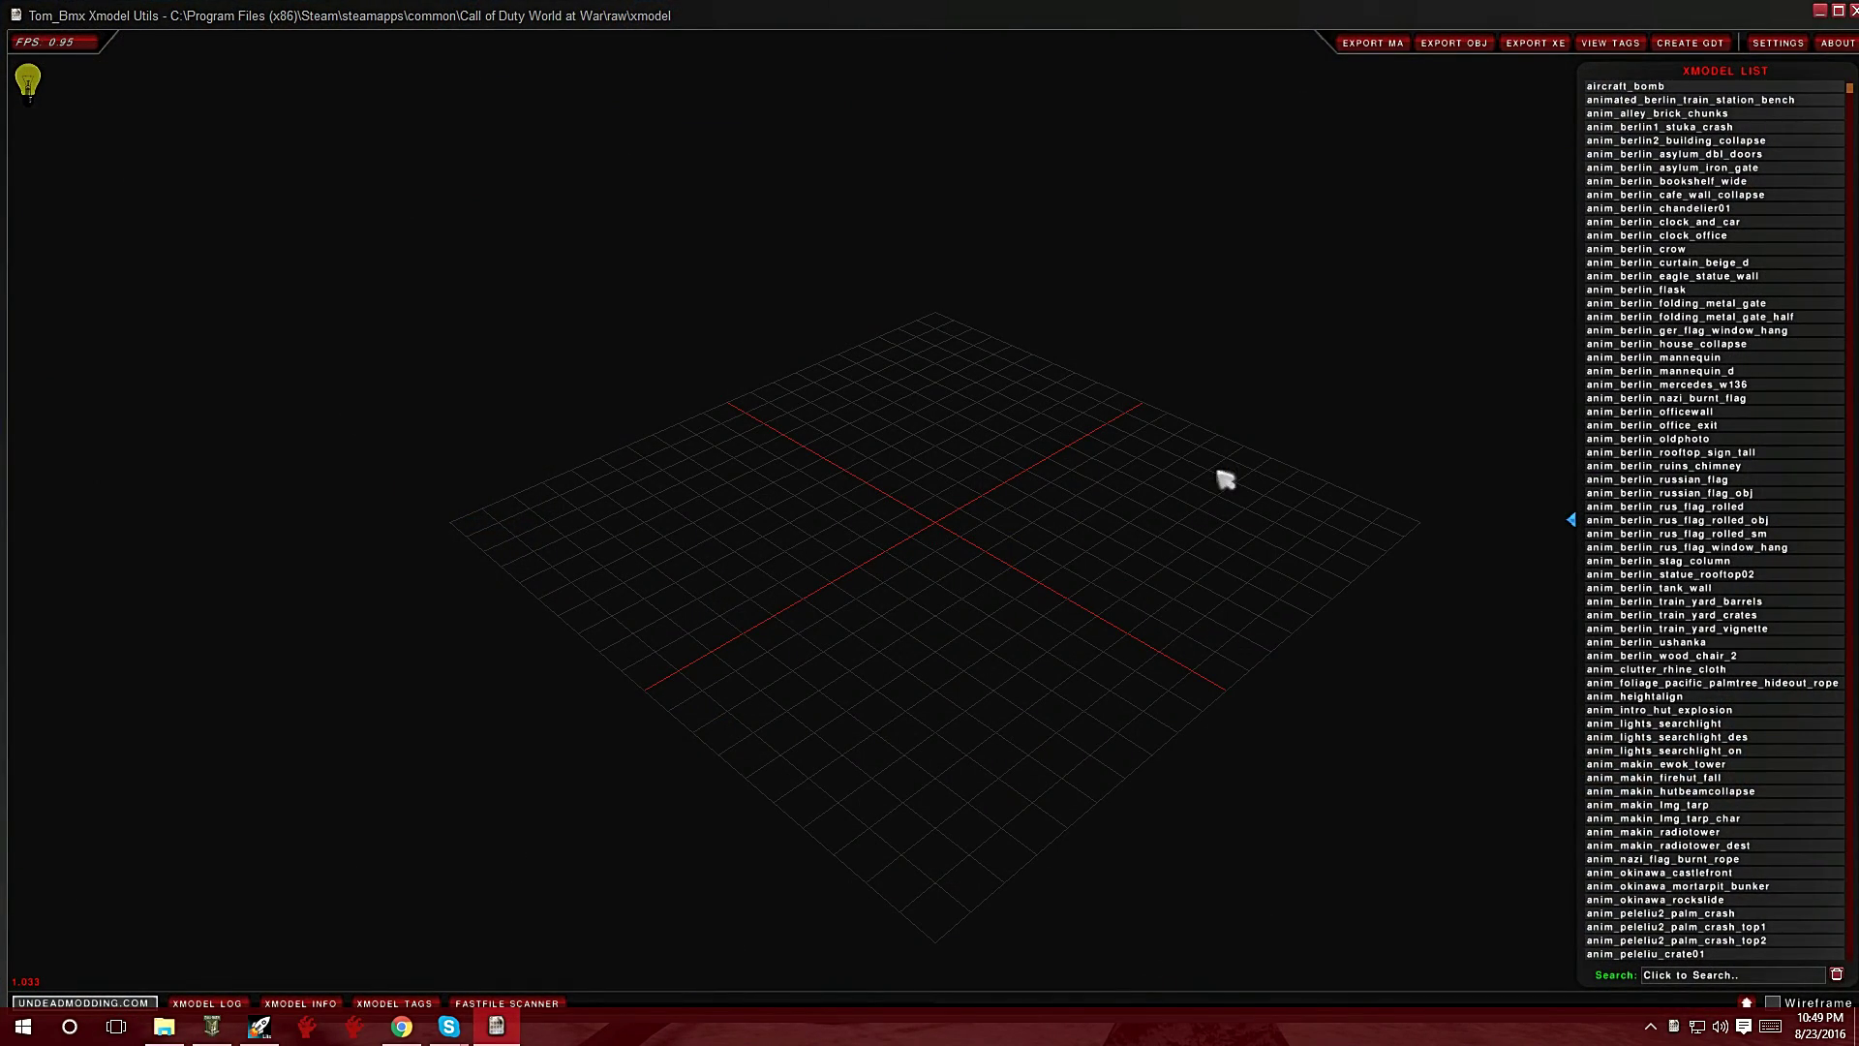
Search the xmodel list for "P_P" and preview the bo1_p_pent_chair_boardroom model from the front.
click(1666, 974)
text(P)
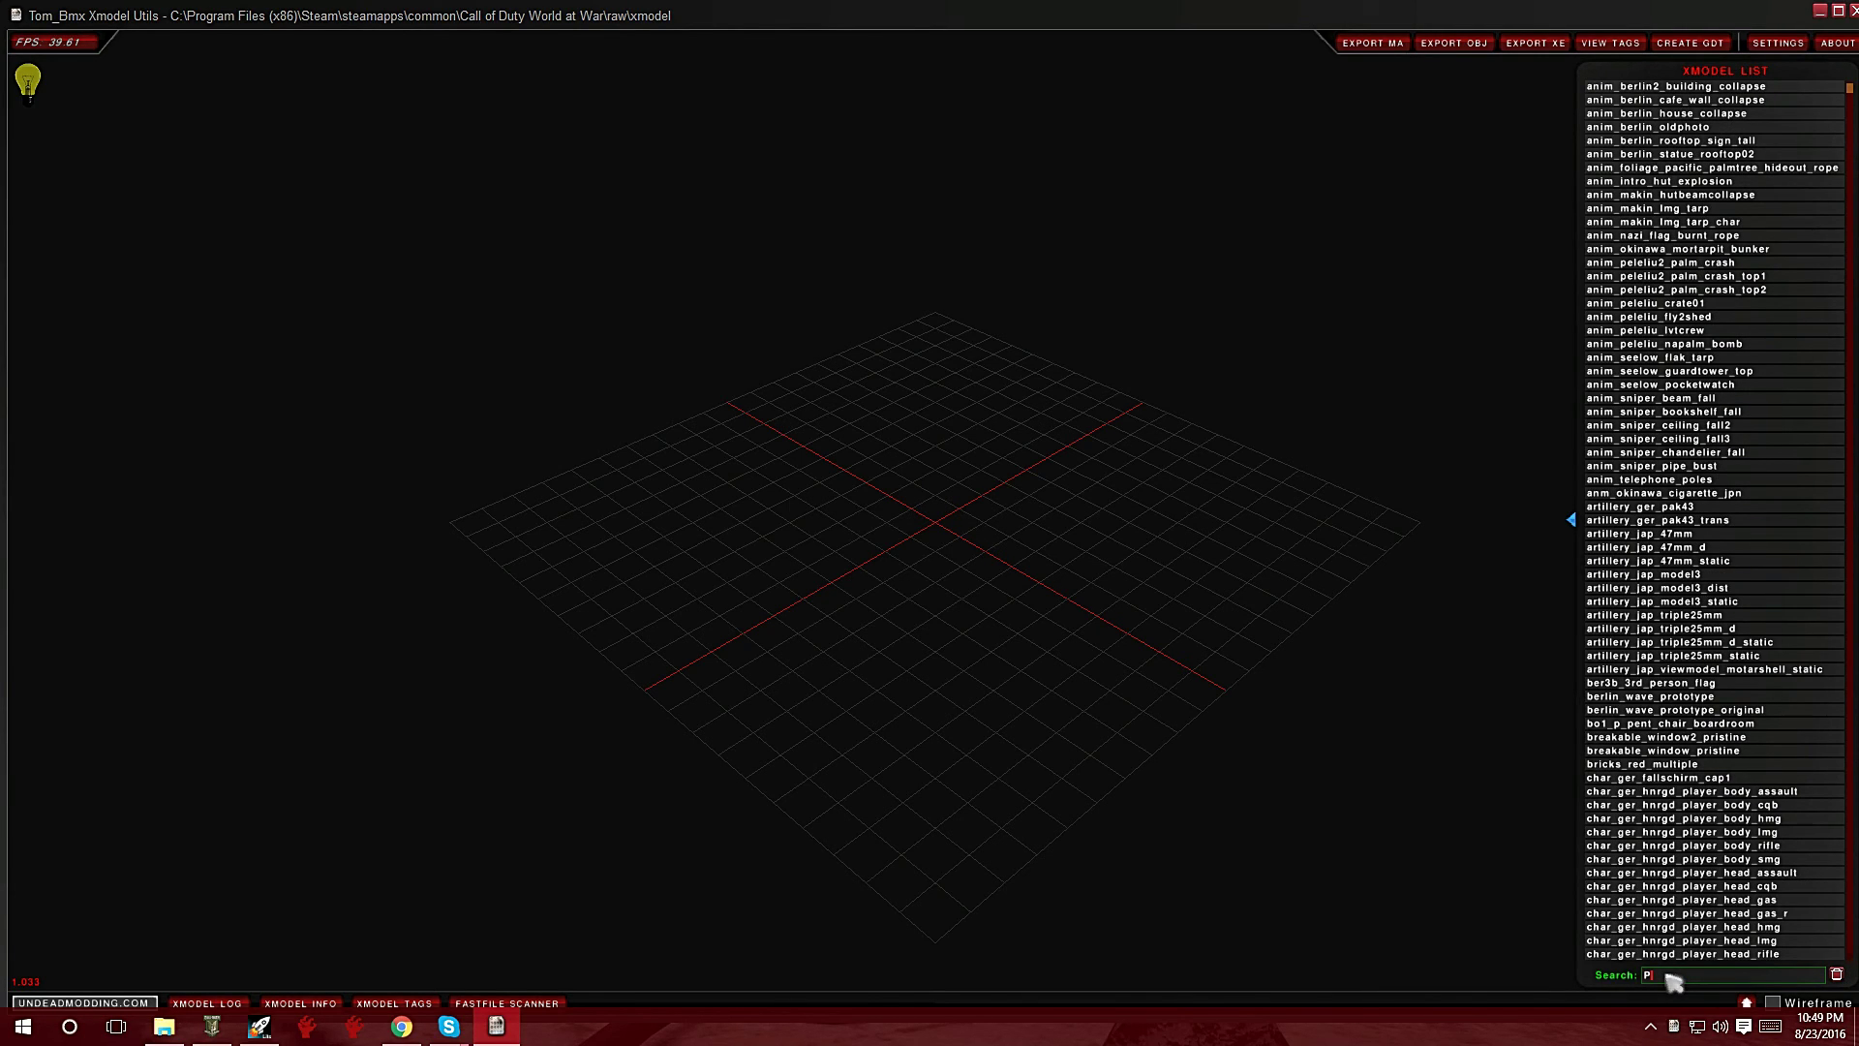
text(_)
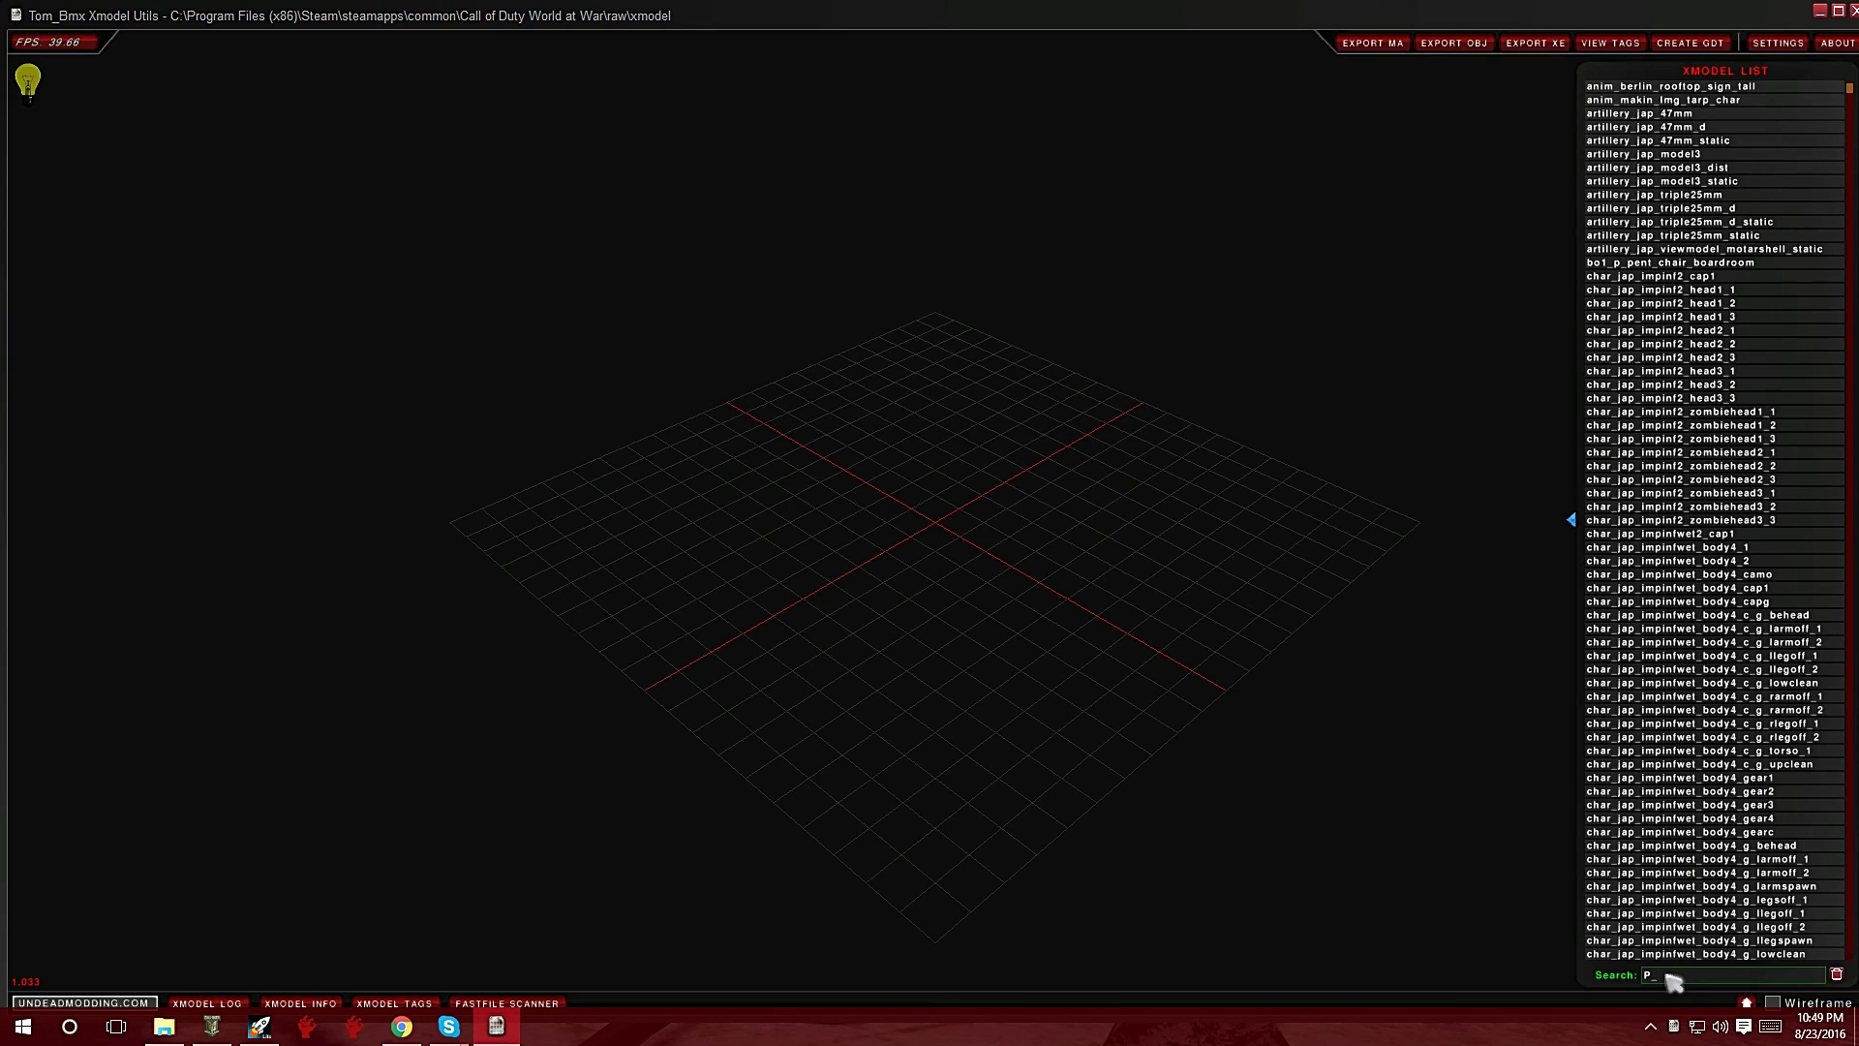
text(P)
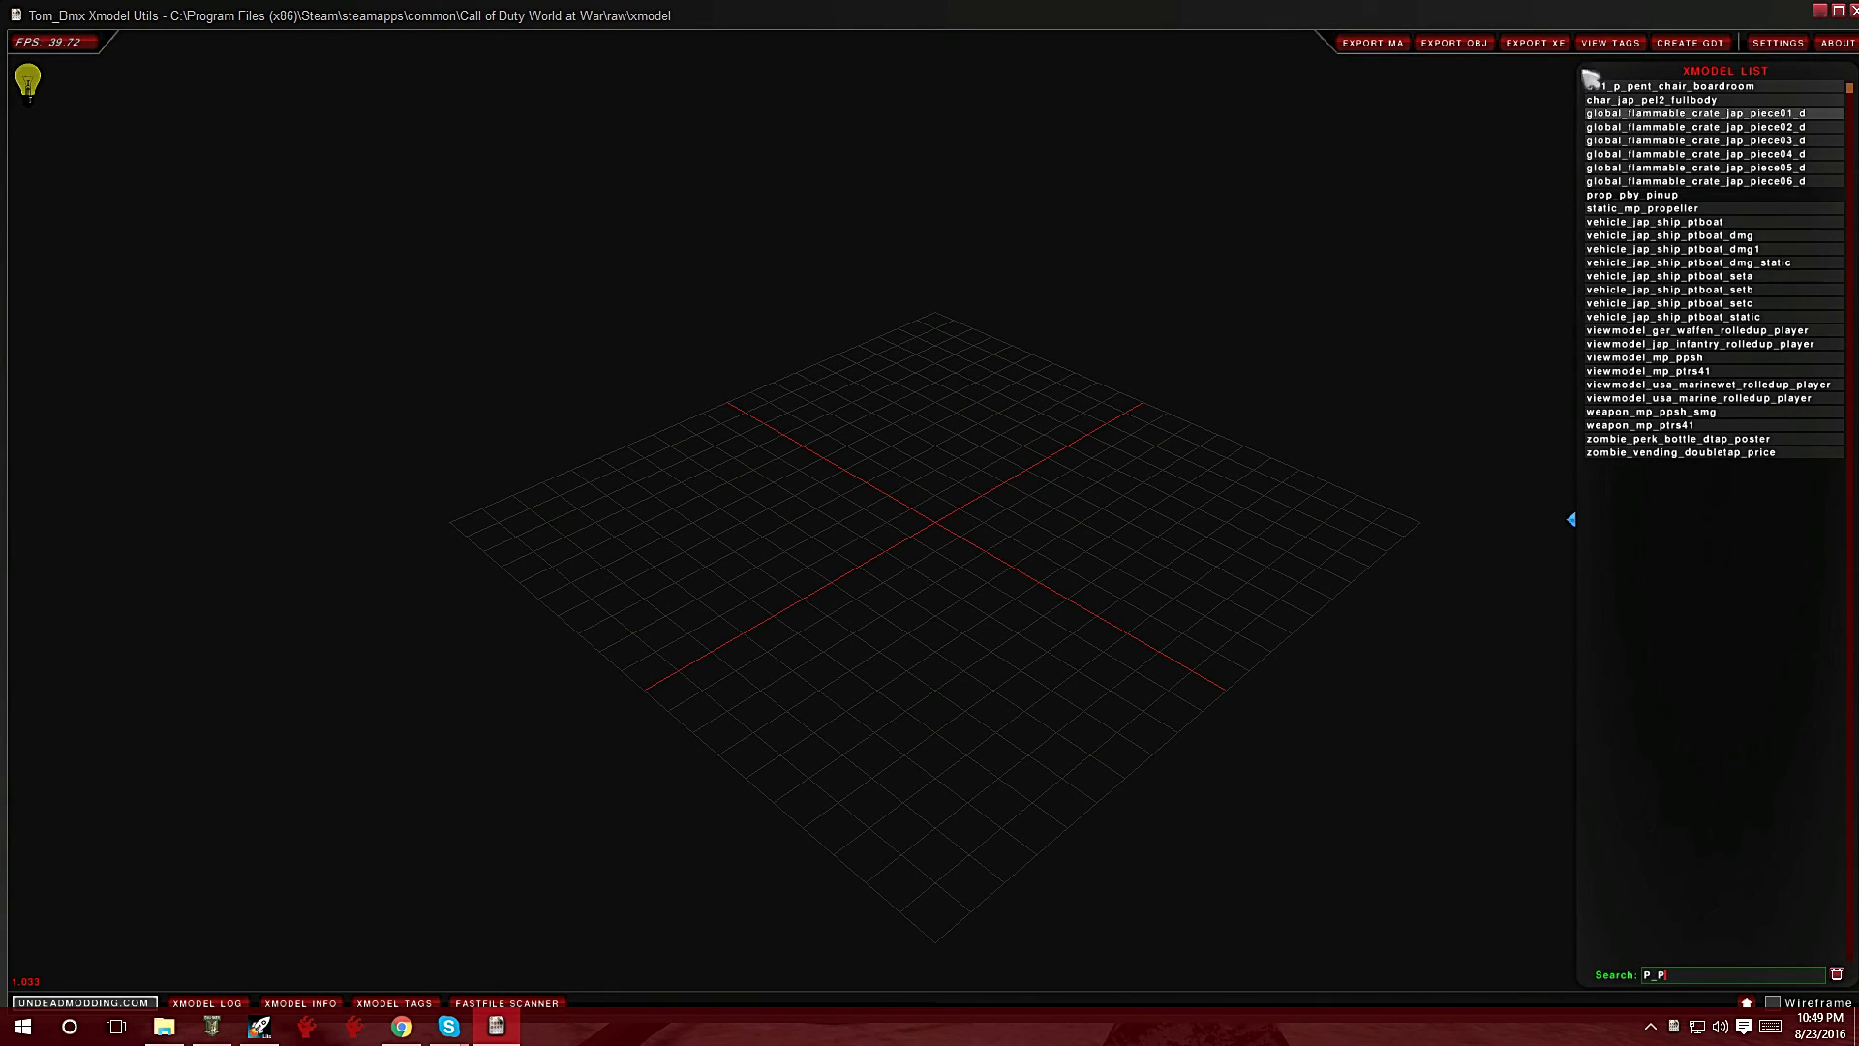
click(1626, 87)
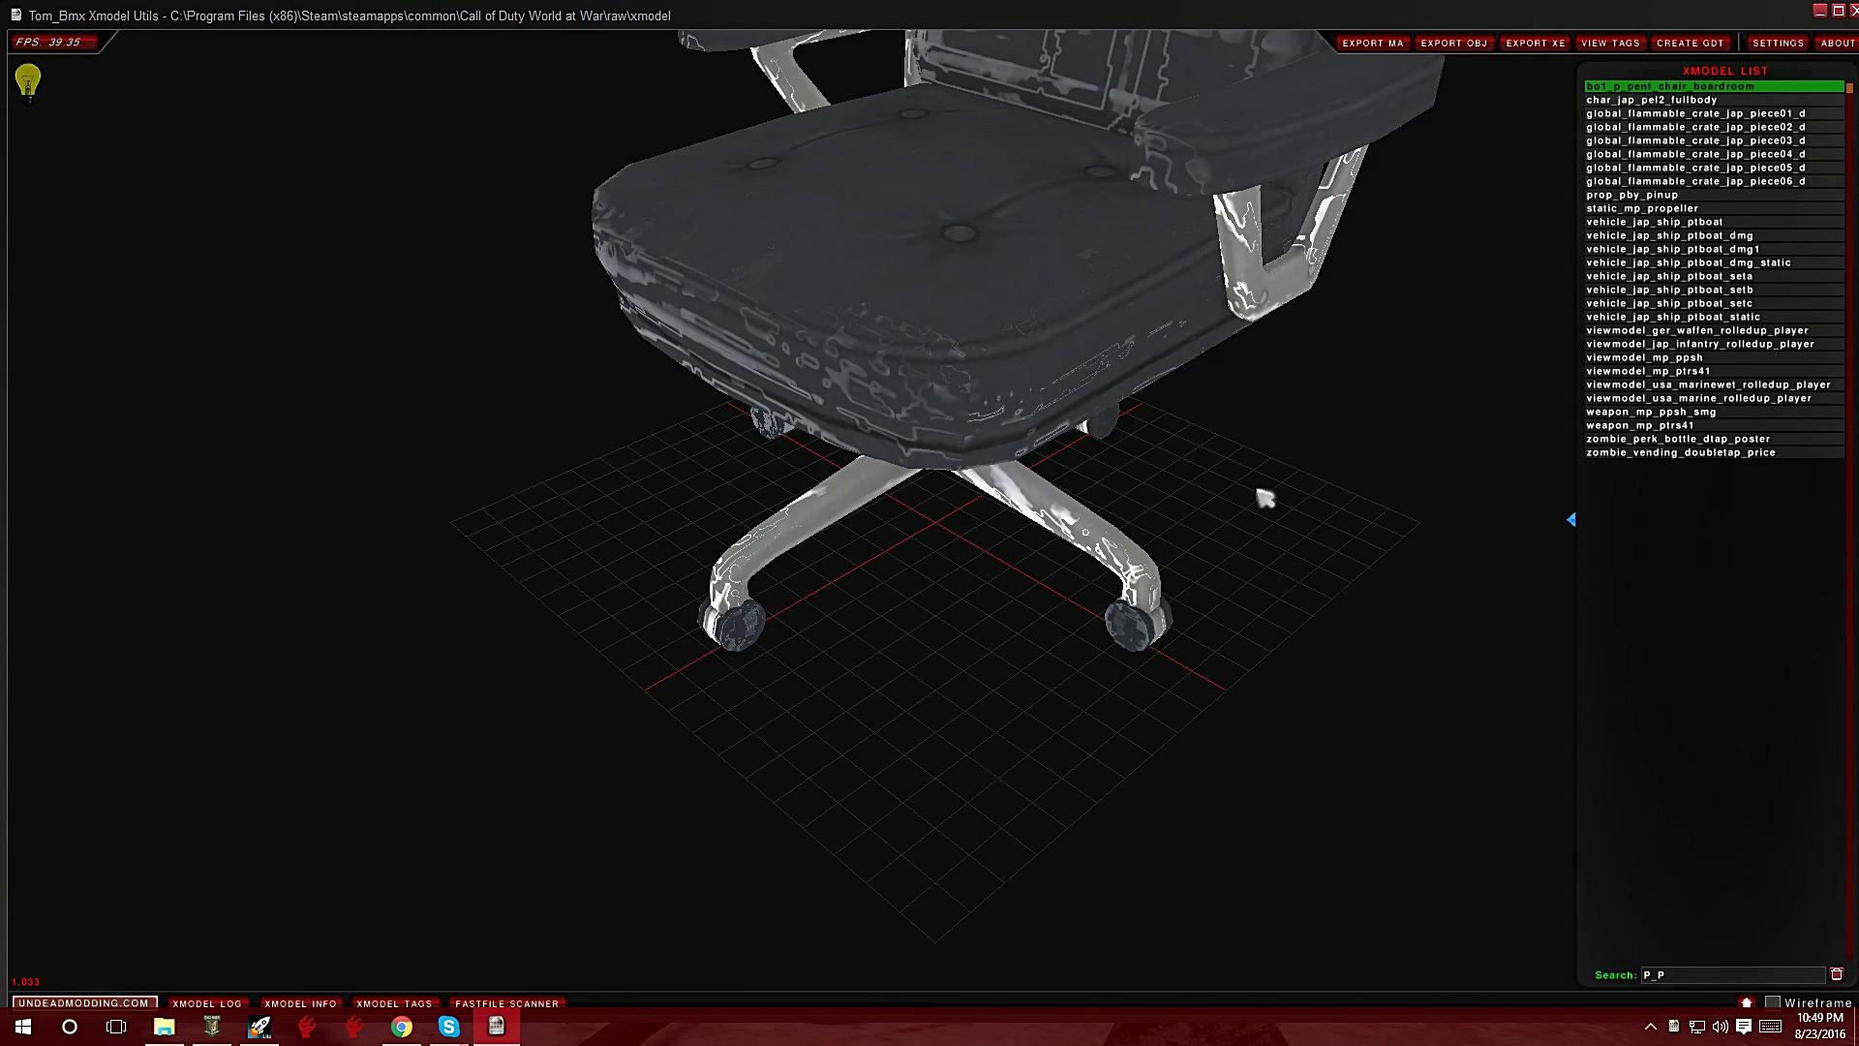
drag(1265, 498, 1605, 511)
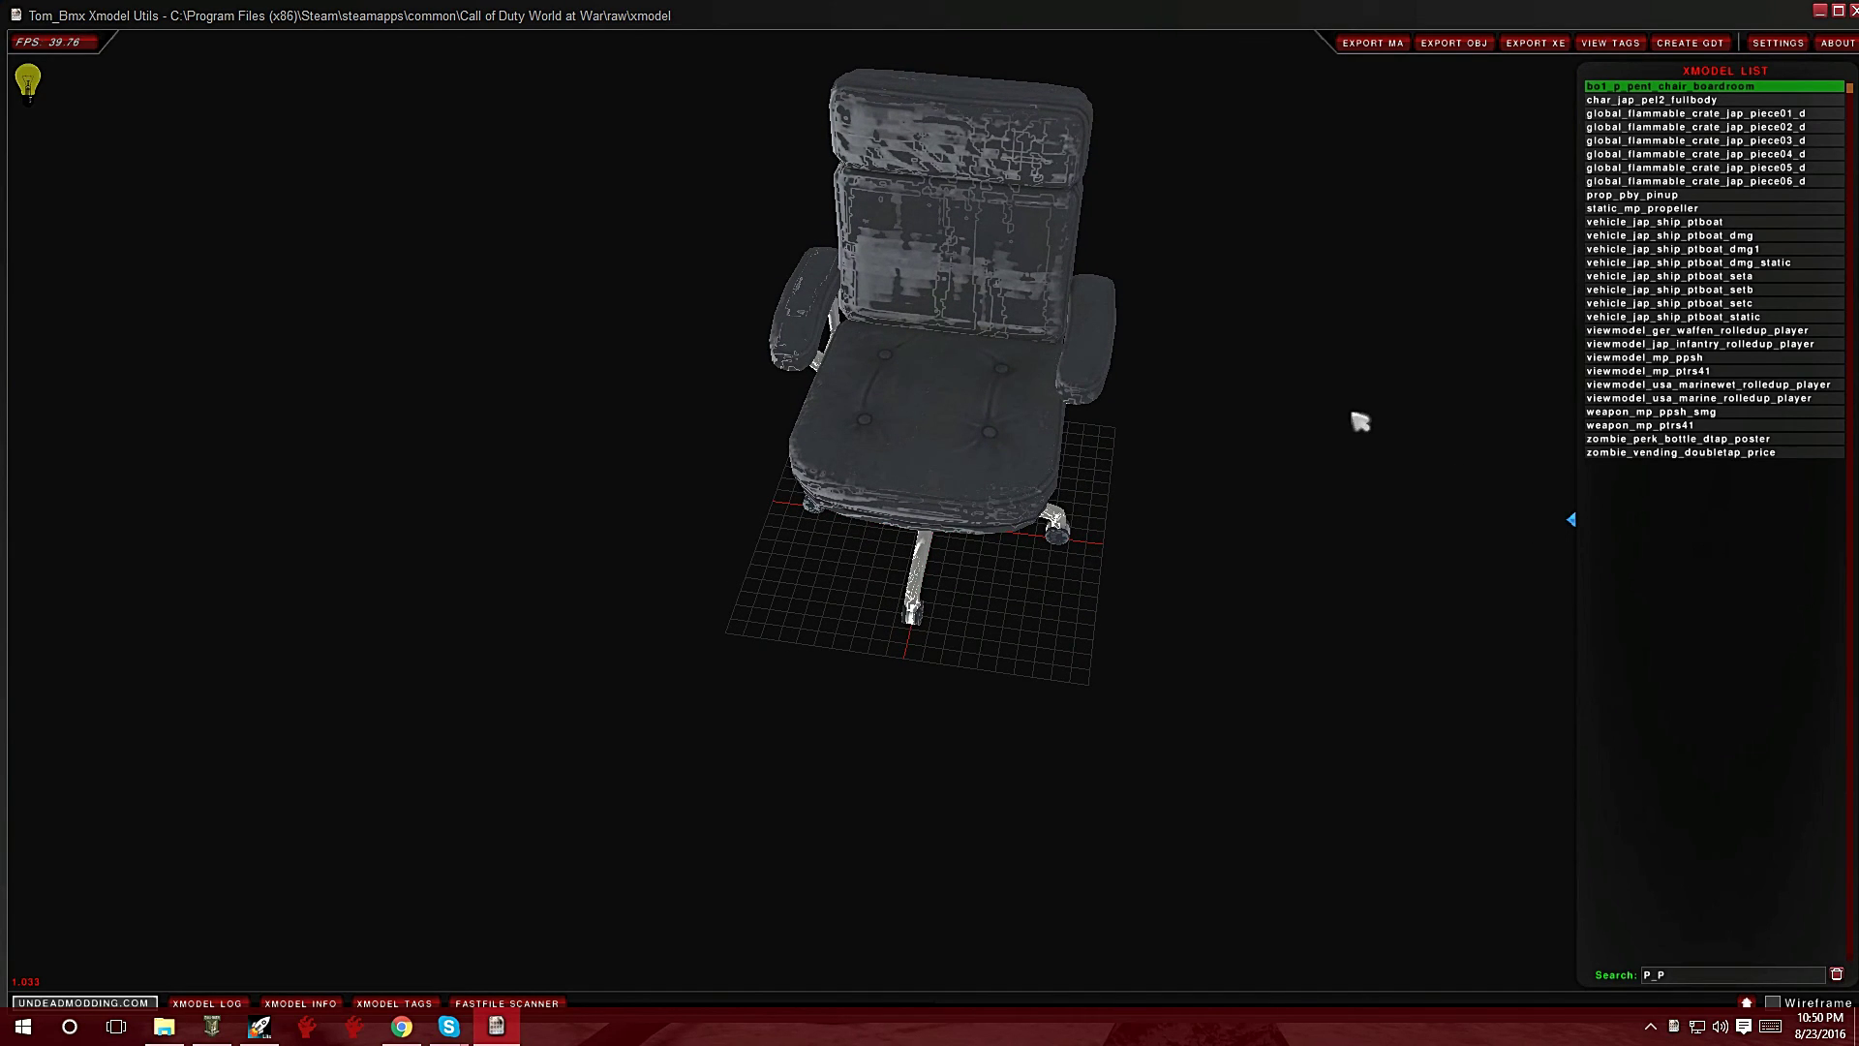
Copy the name of the bo1_p_pent_chair_boardroom model, minimize the model viewer and switch back to Radiant.
right_click(1658, 88)
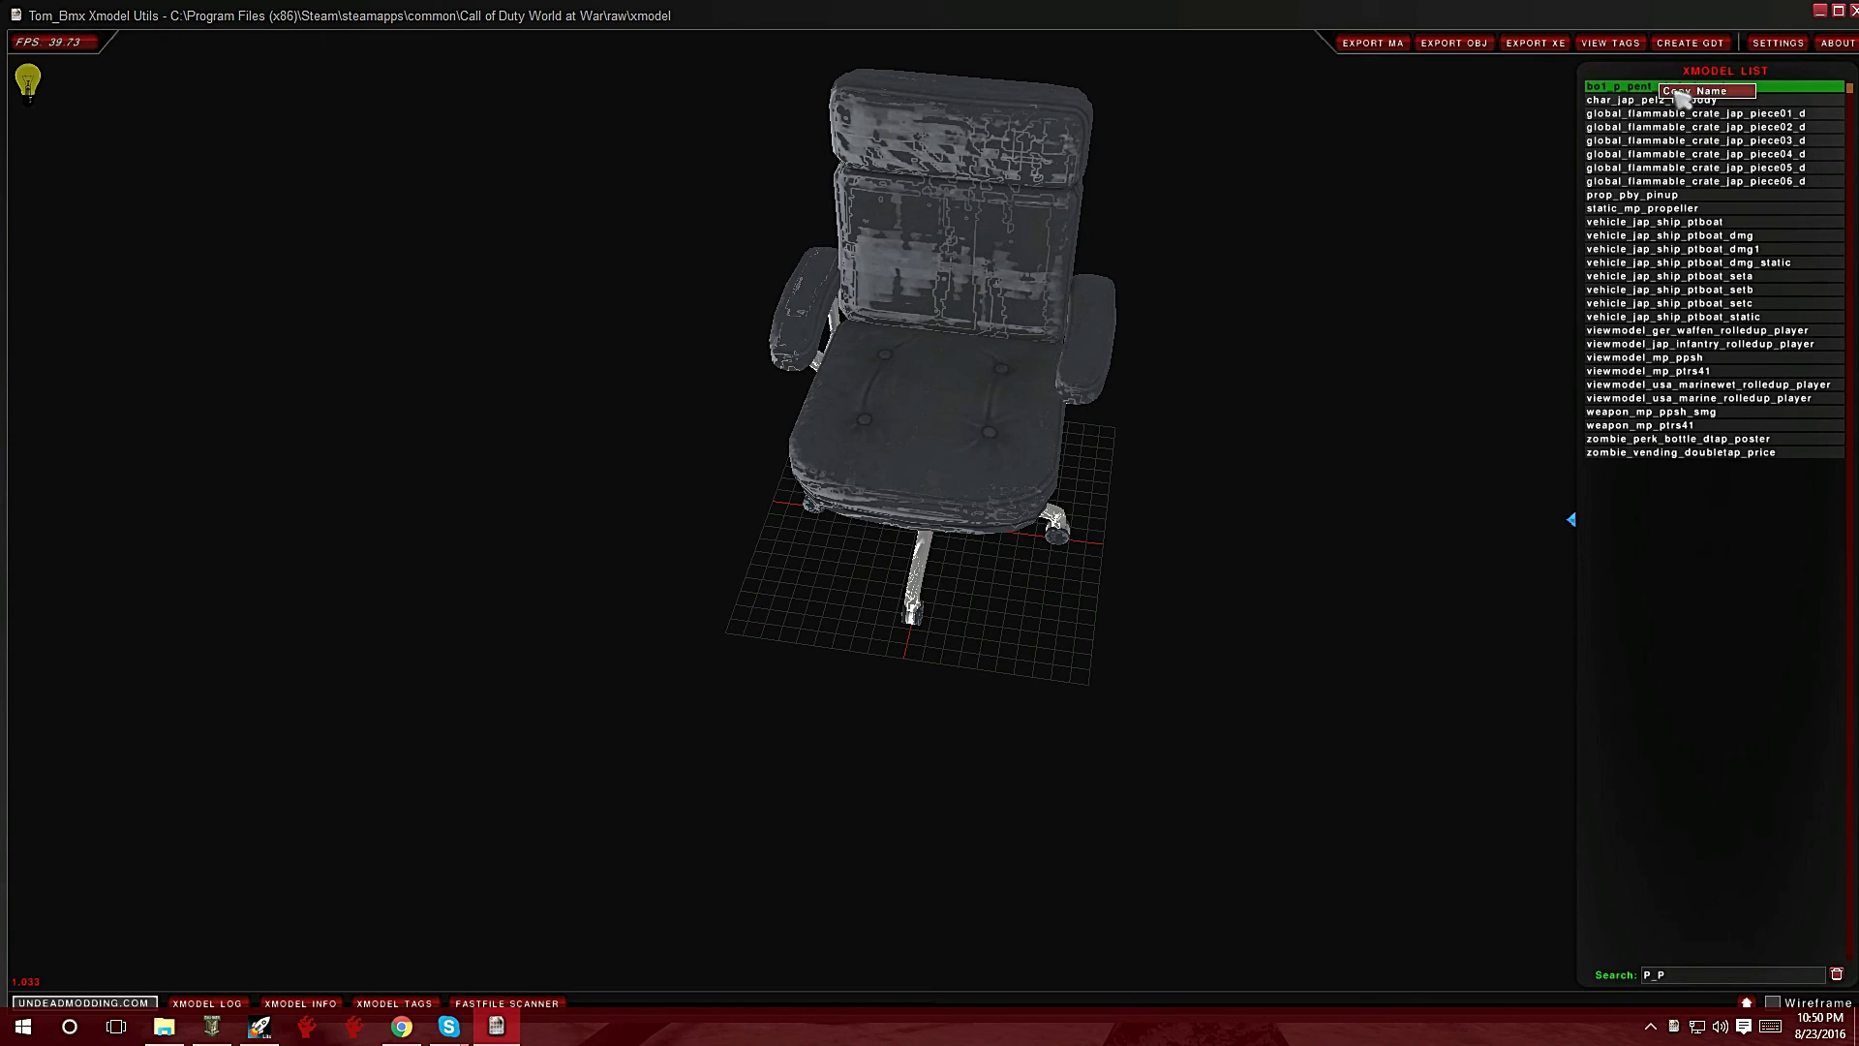
click(1683, 92)
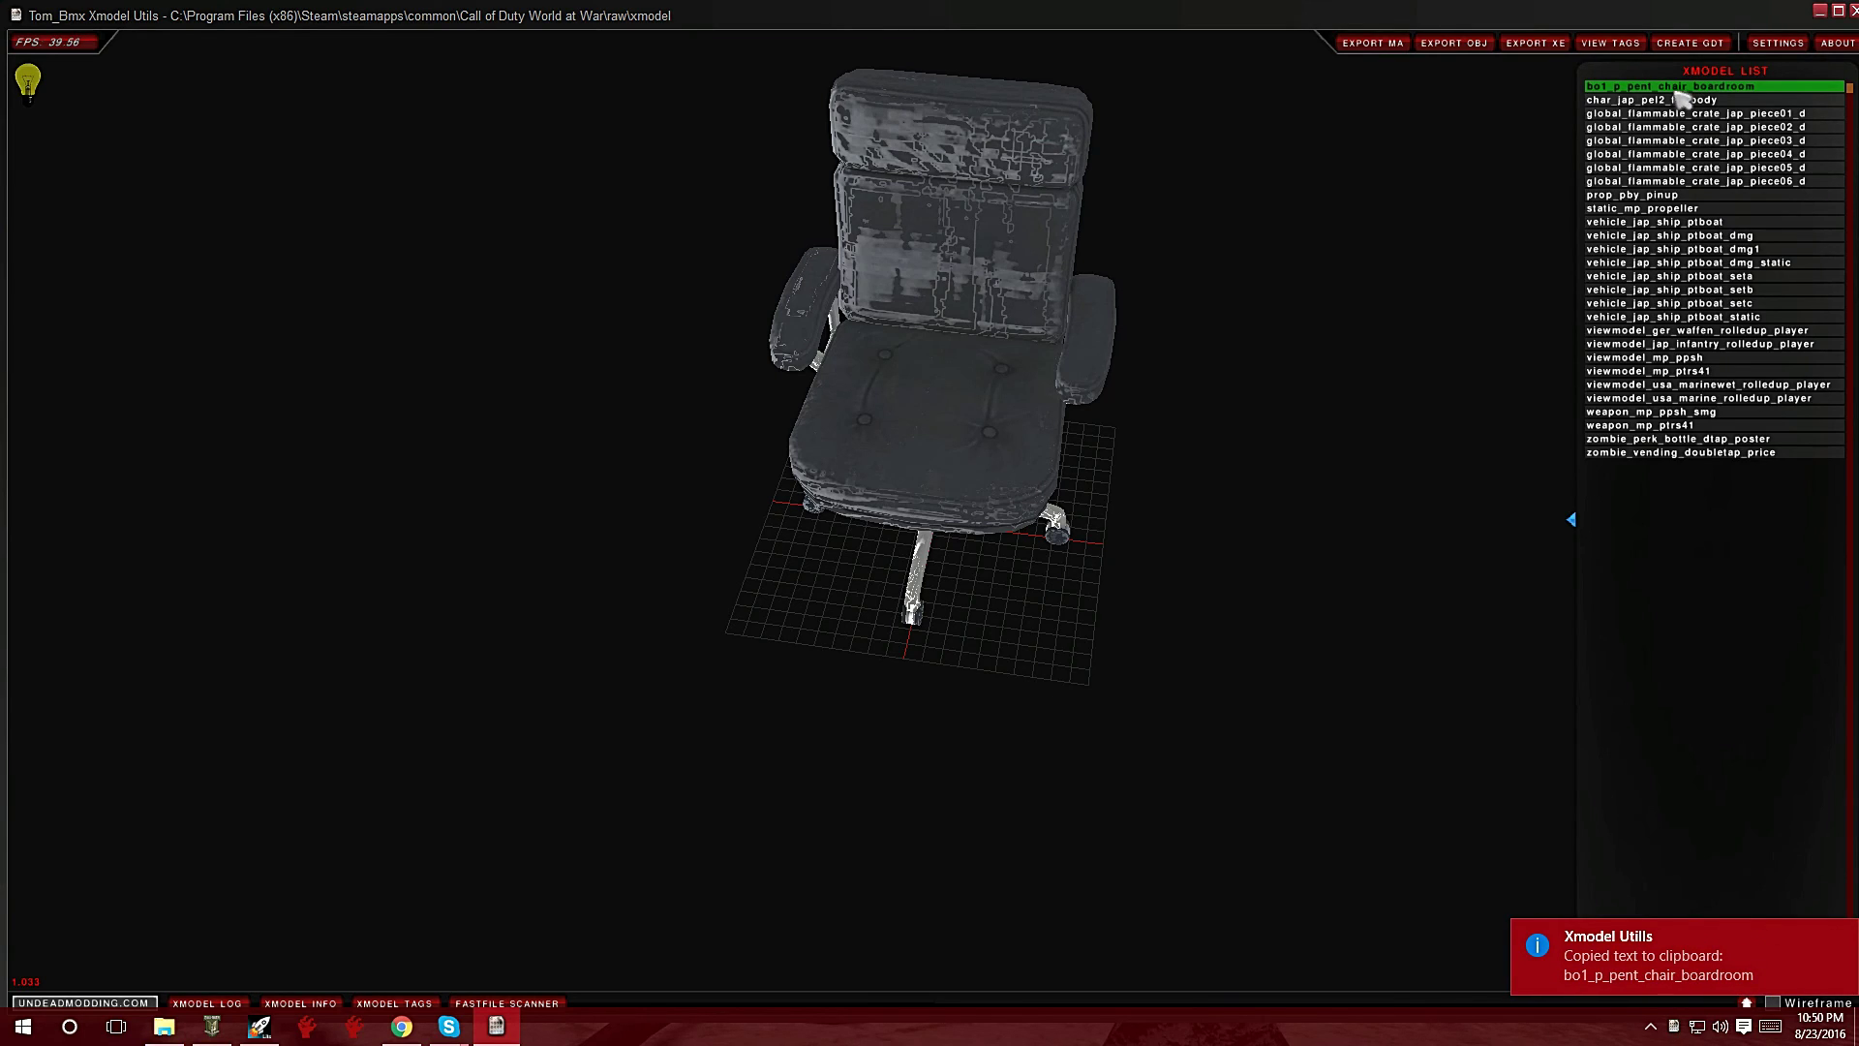
click(1820, 10)
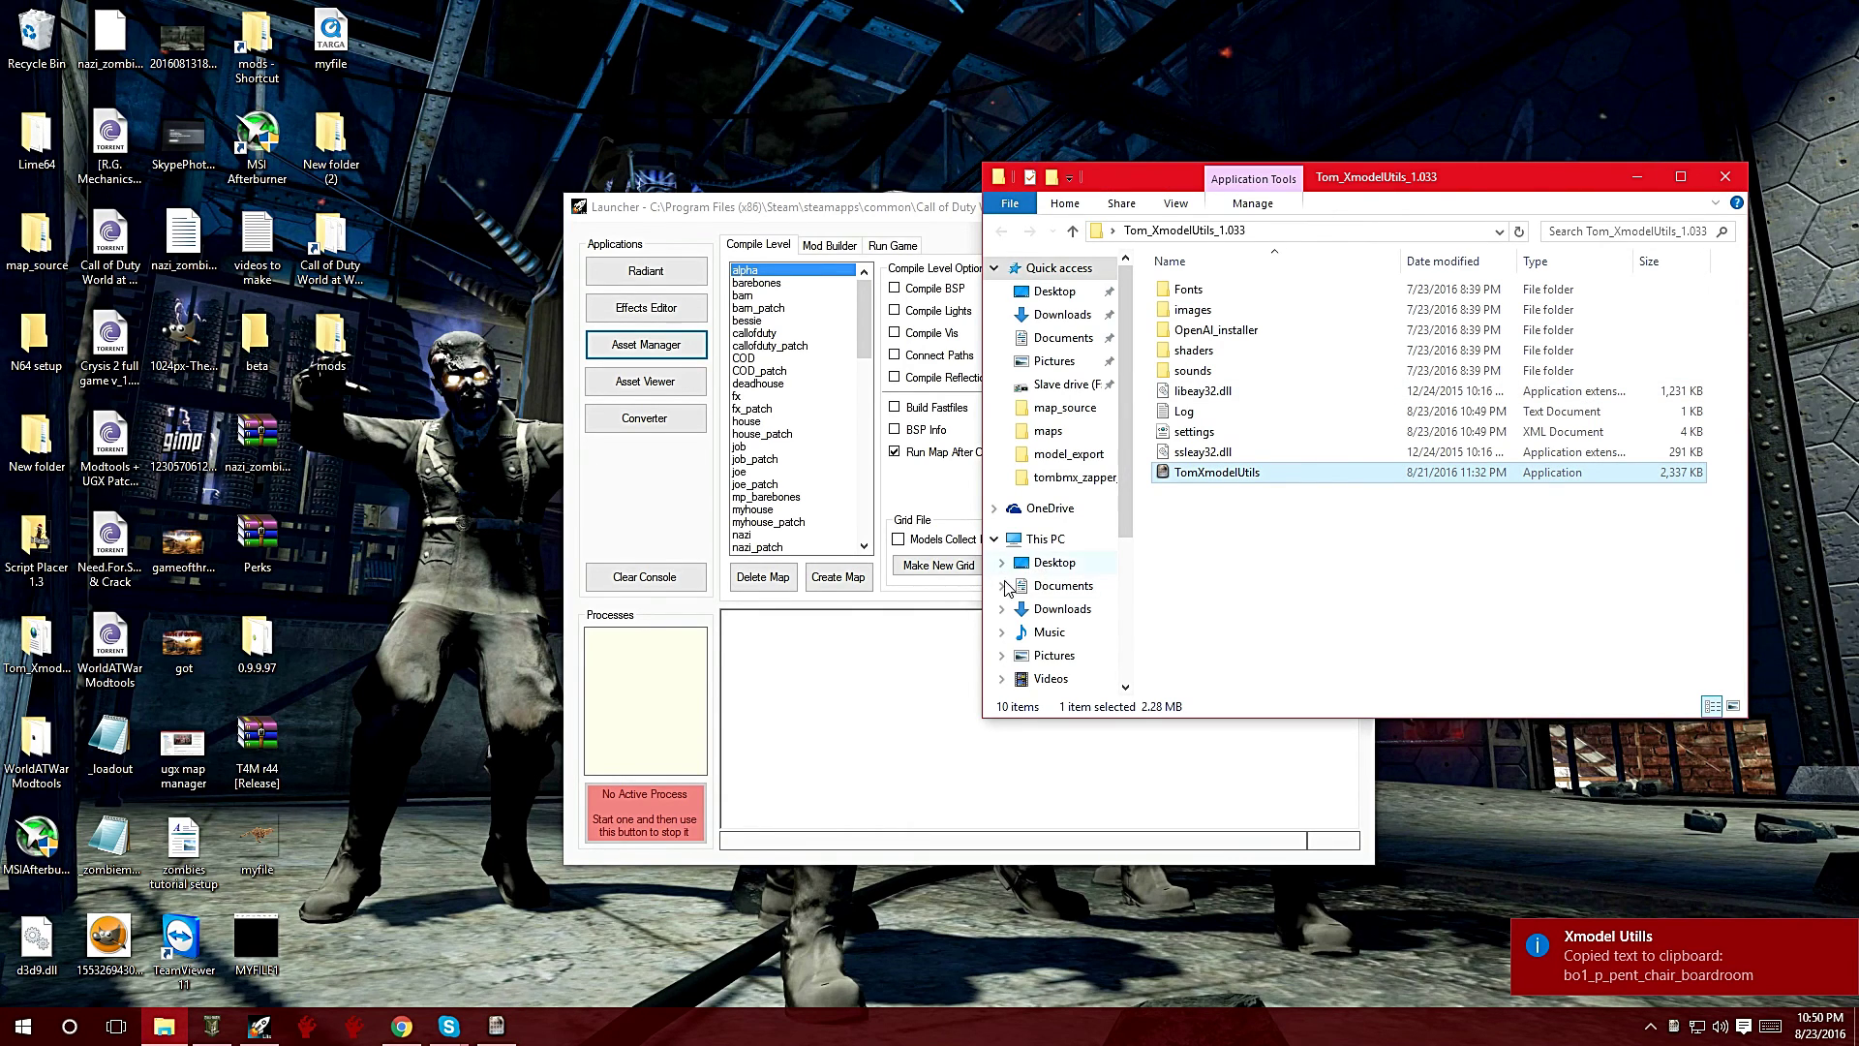
click(211, 1026)
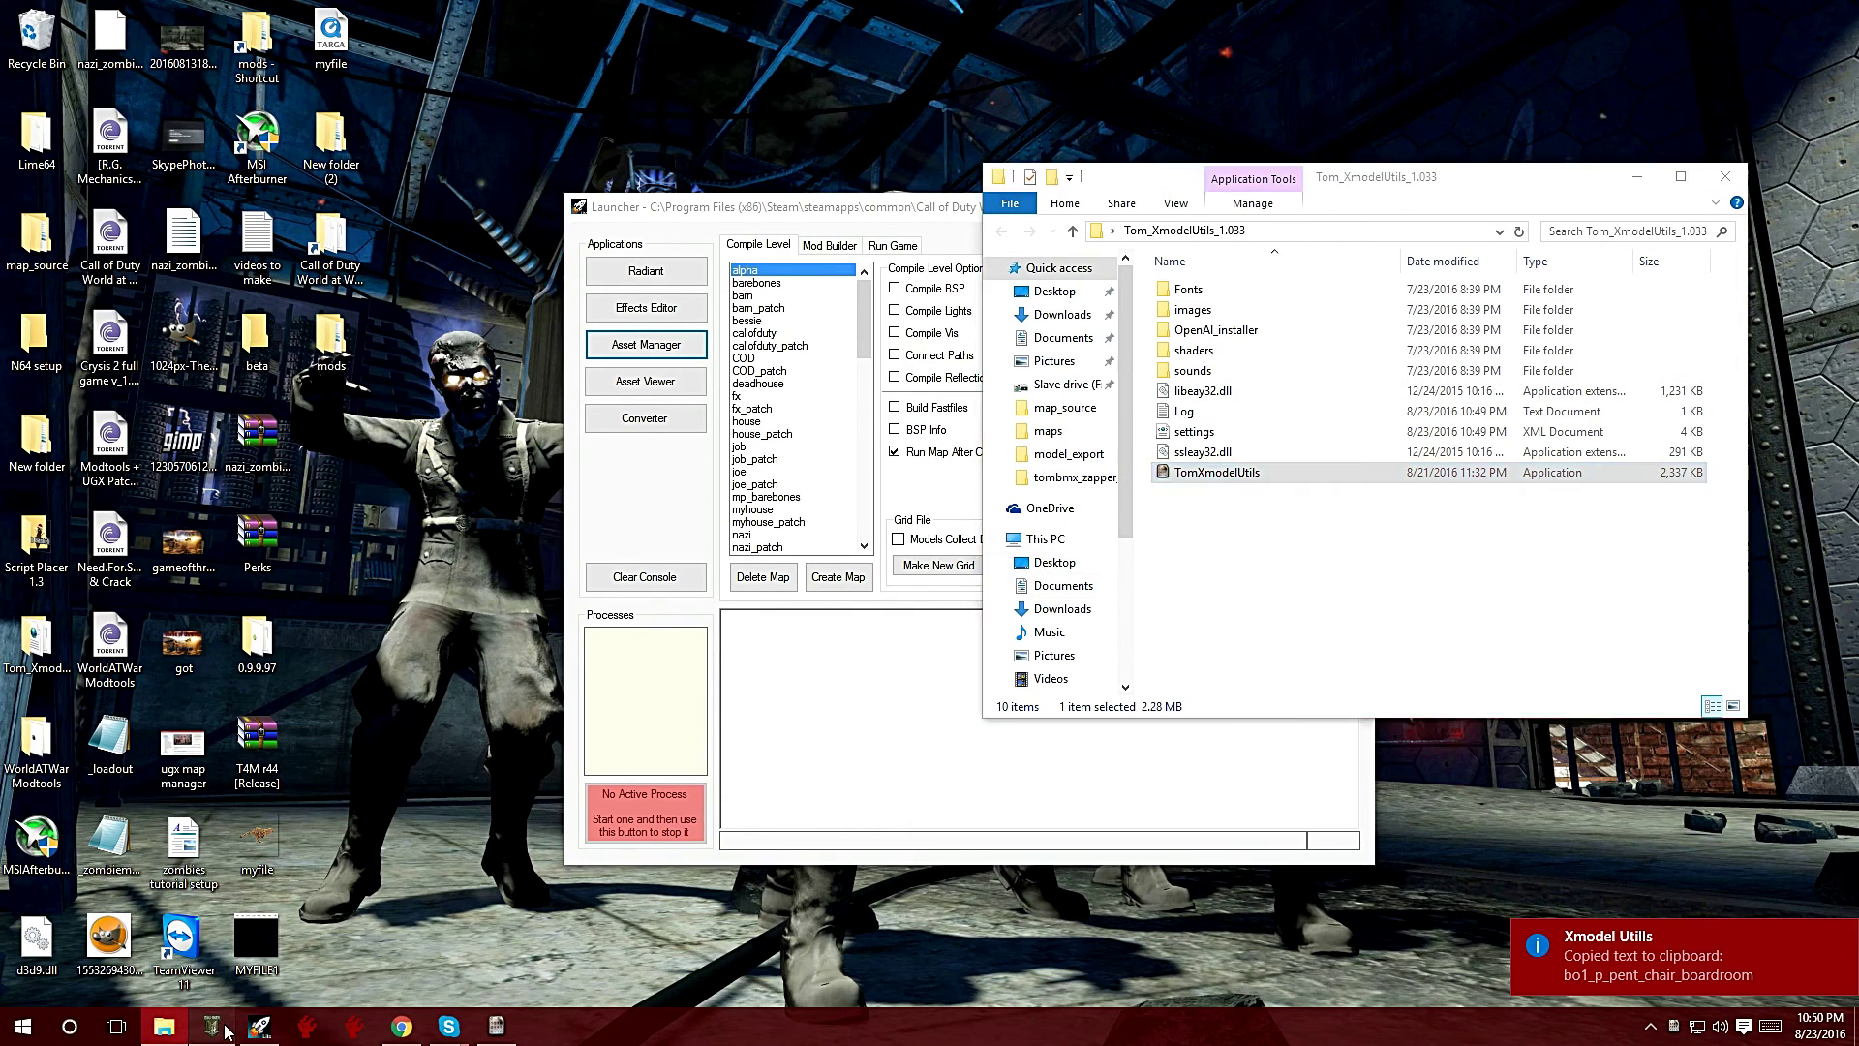
Replace the empty misc_model with a misc model at about 96 112 in the top view, using the copied name bo1_p_pent_chair_boardroom.
click(557, 415)
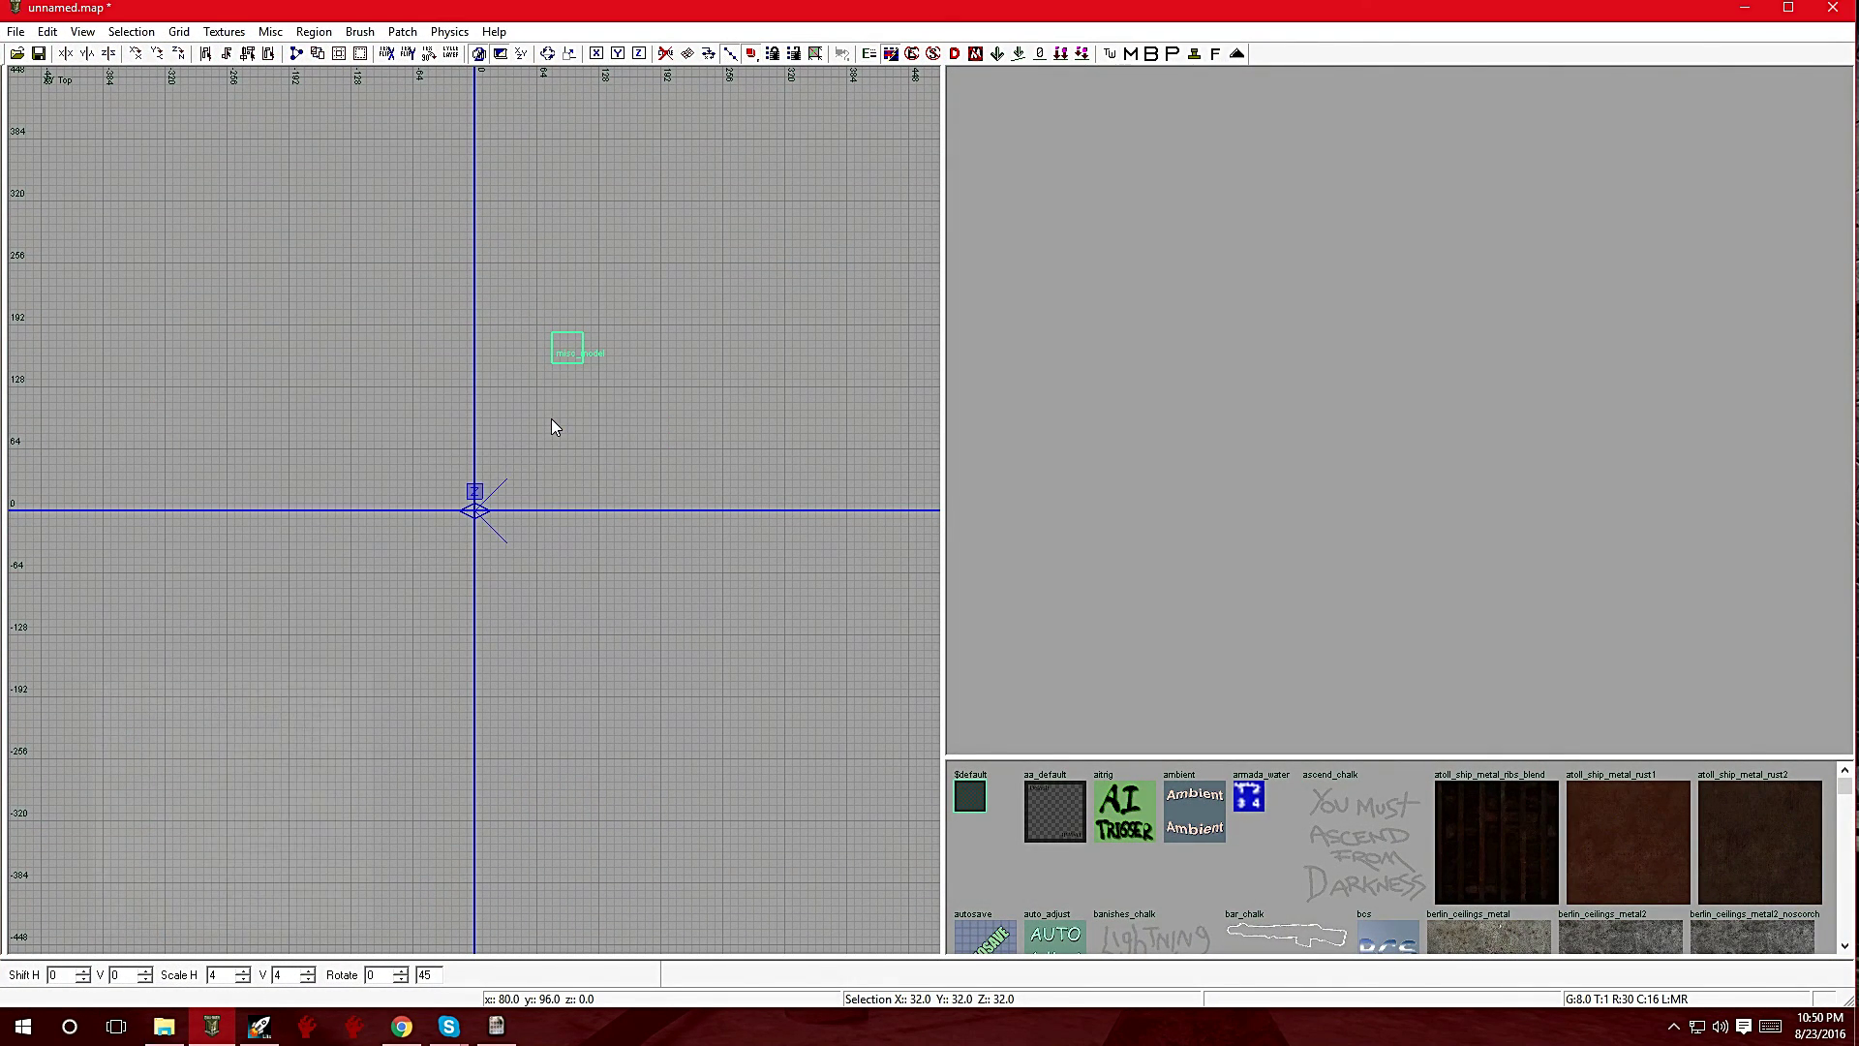
right_click(551, 420)
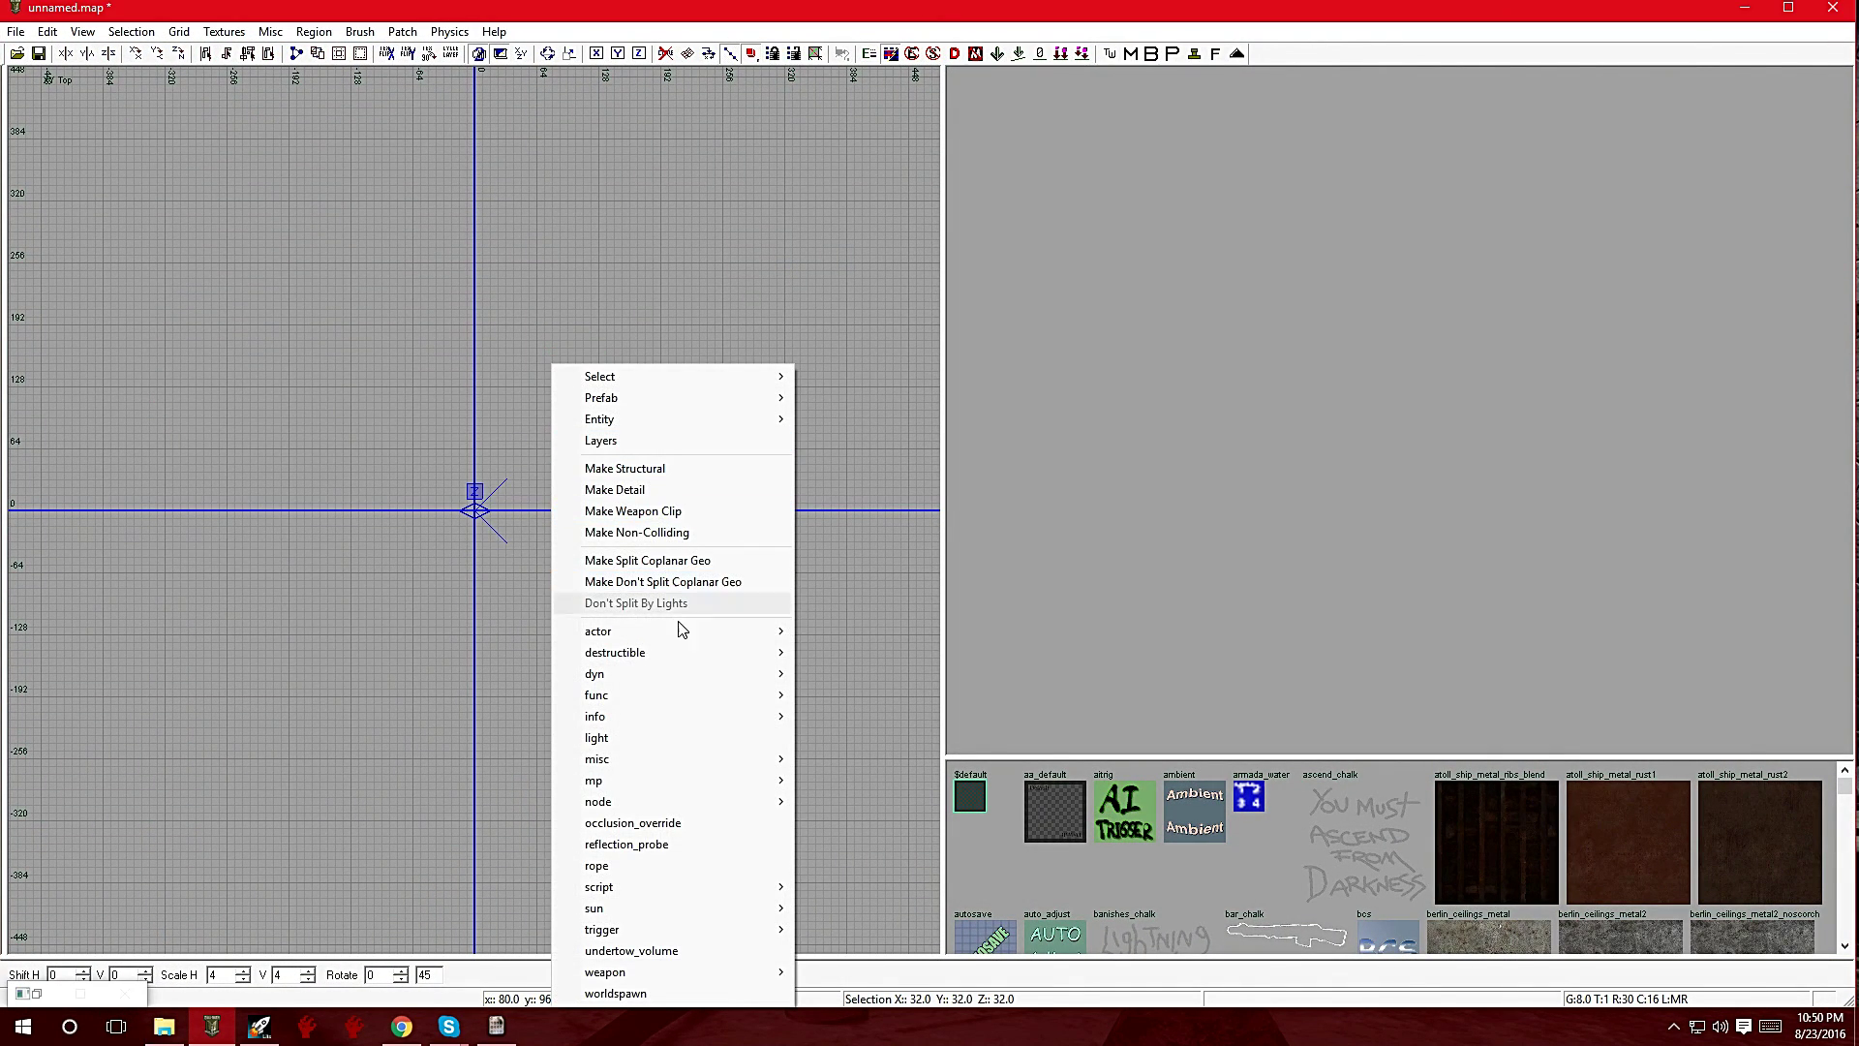
mouse_move(688, 779)
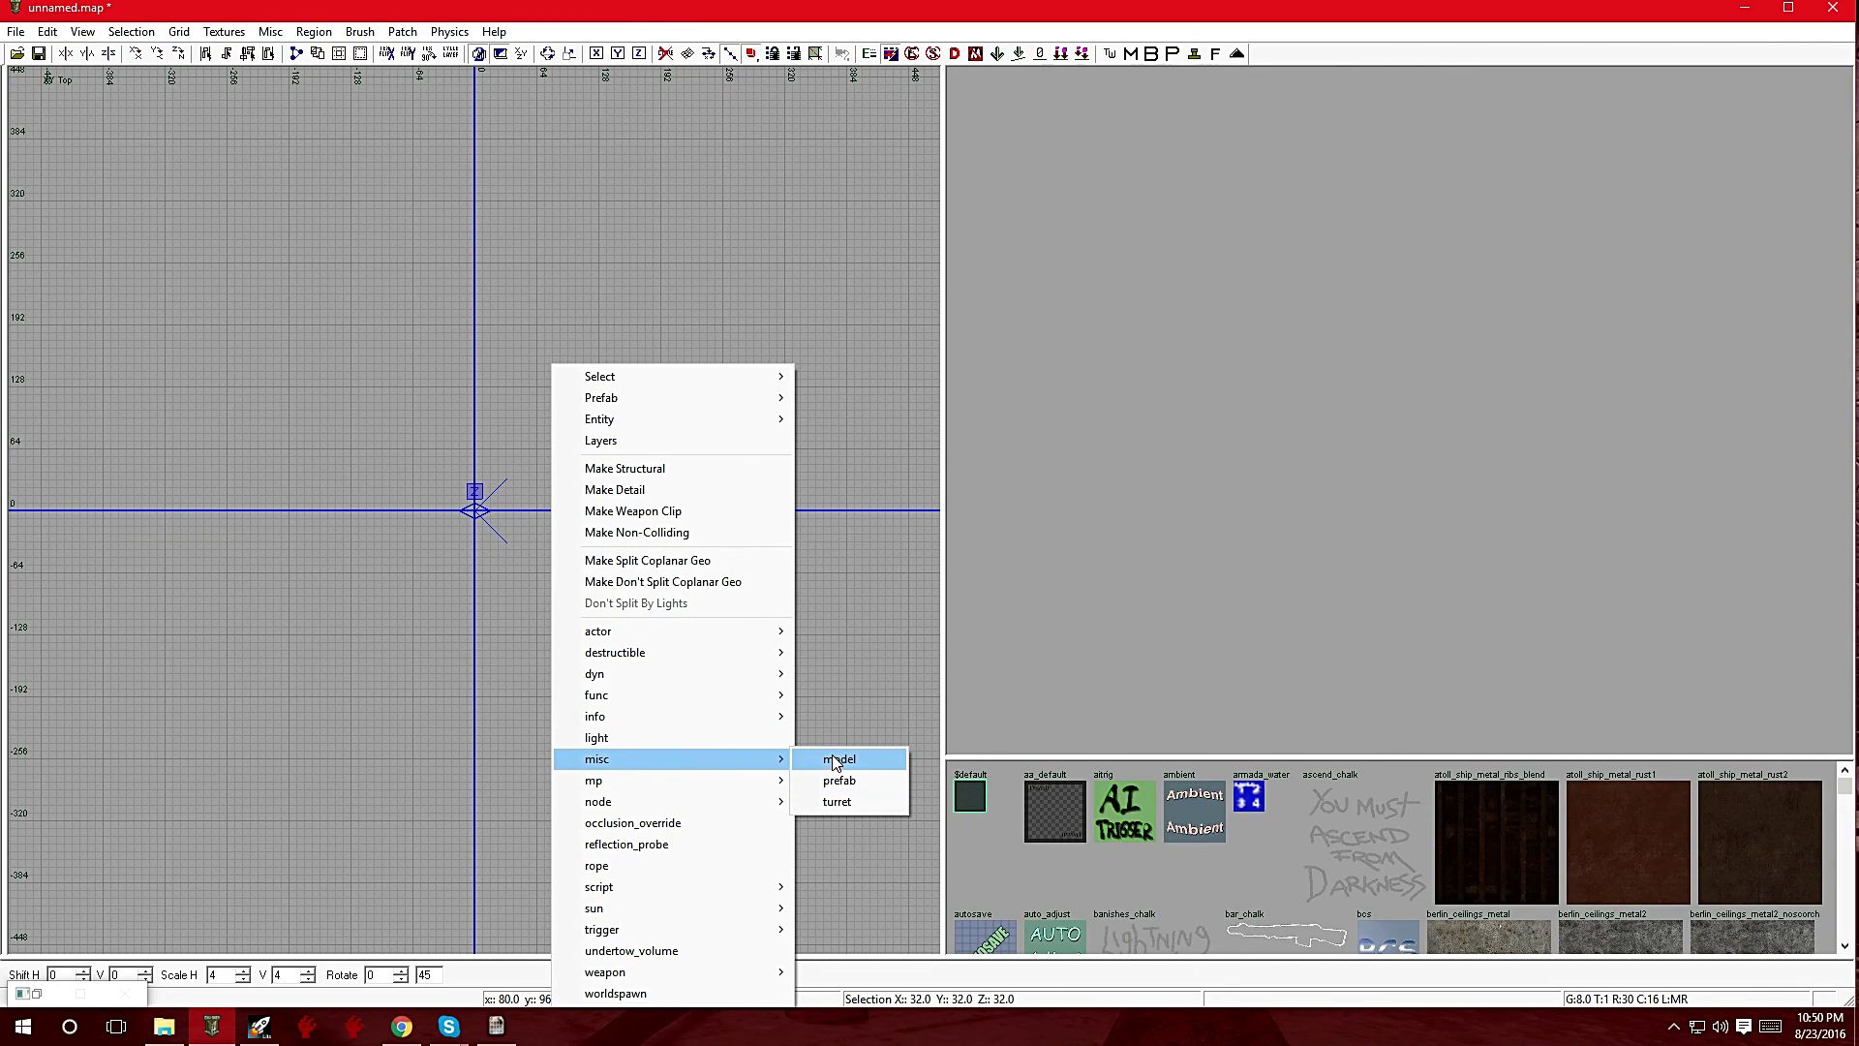
click(836, 761)
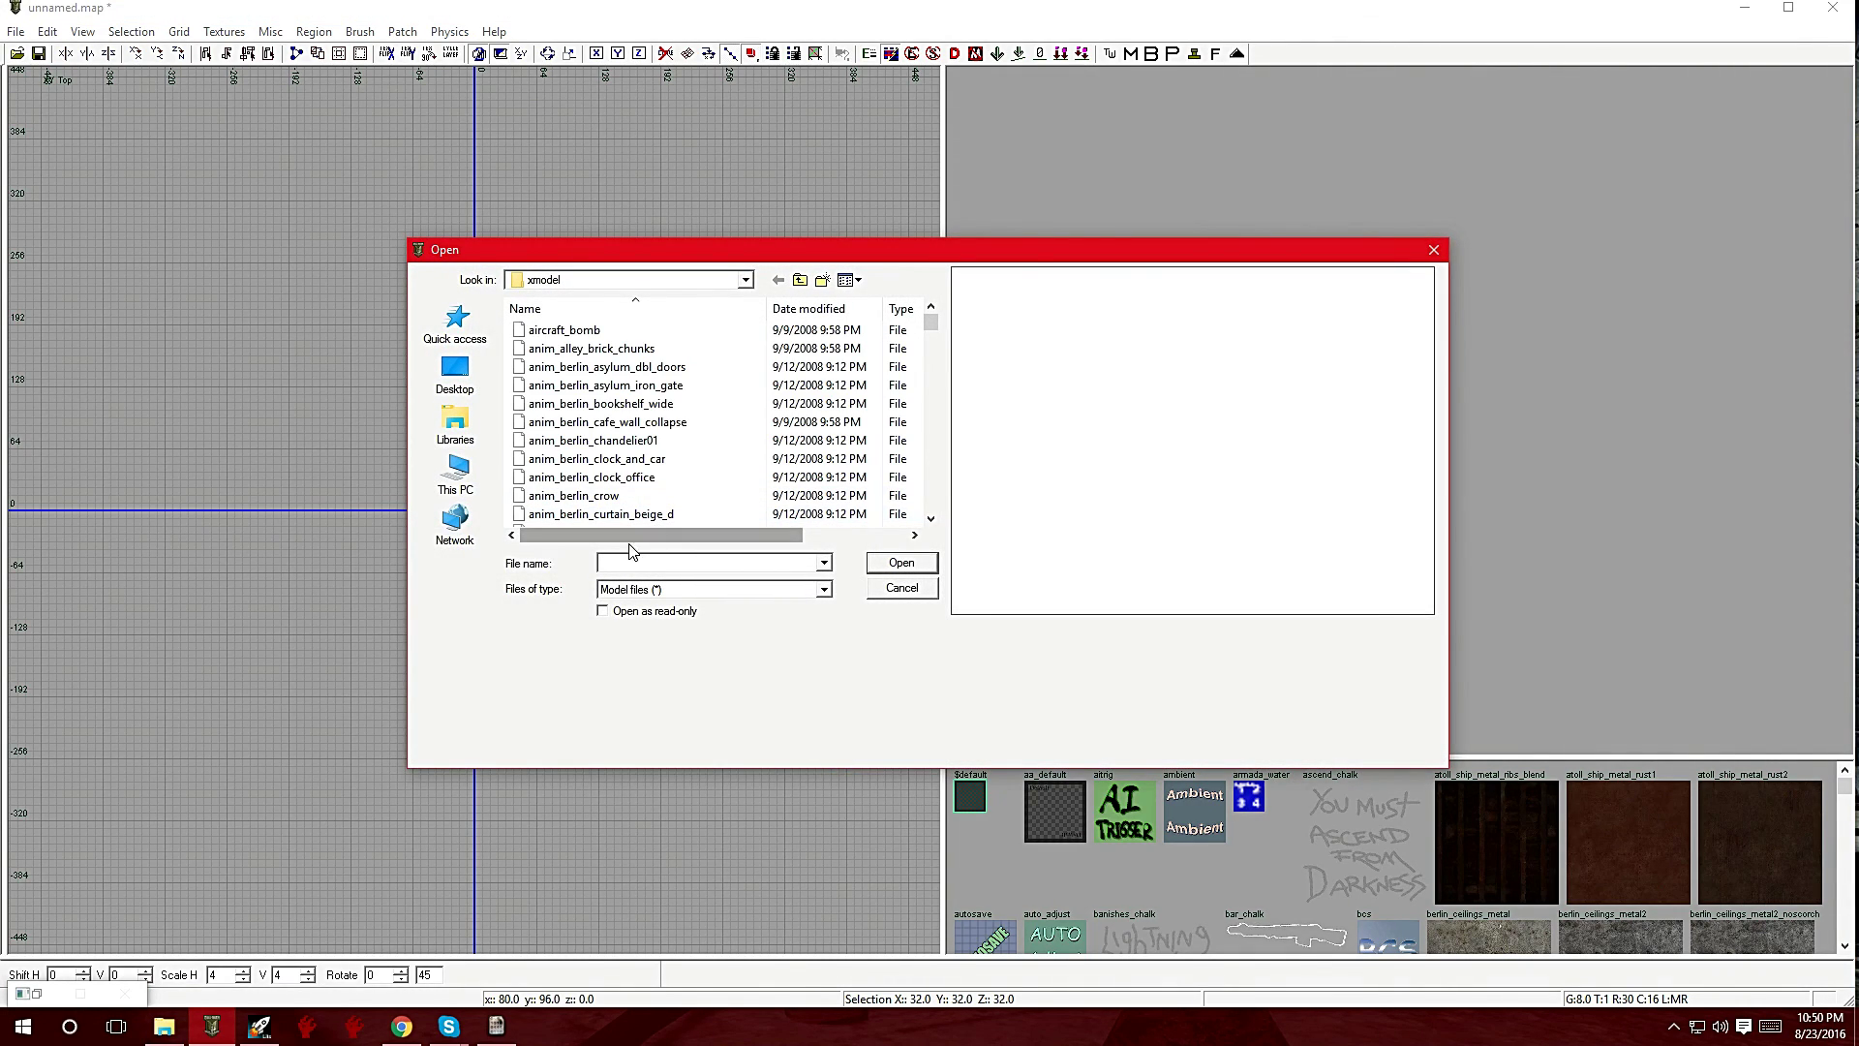
right_click(617, 562)
click(663, 646)
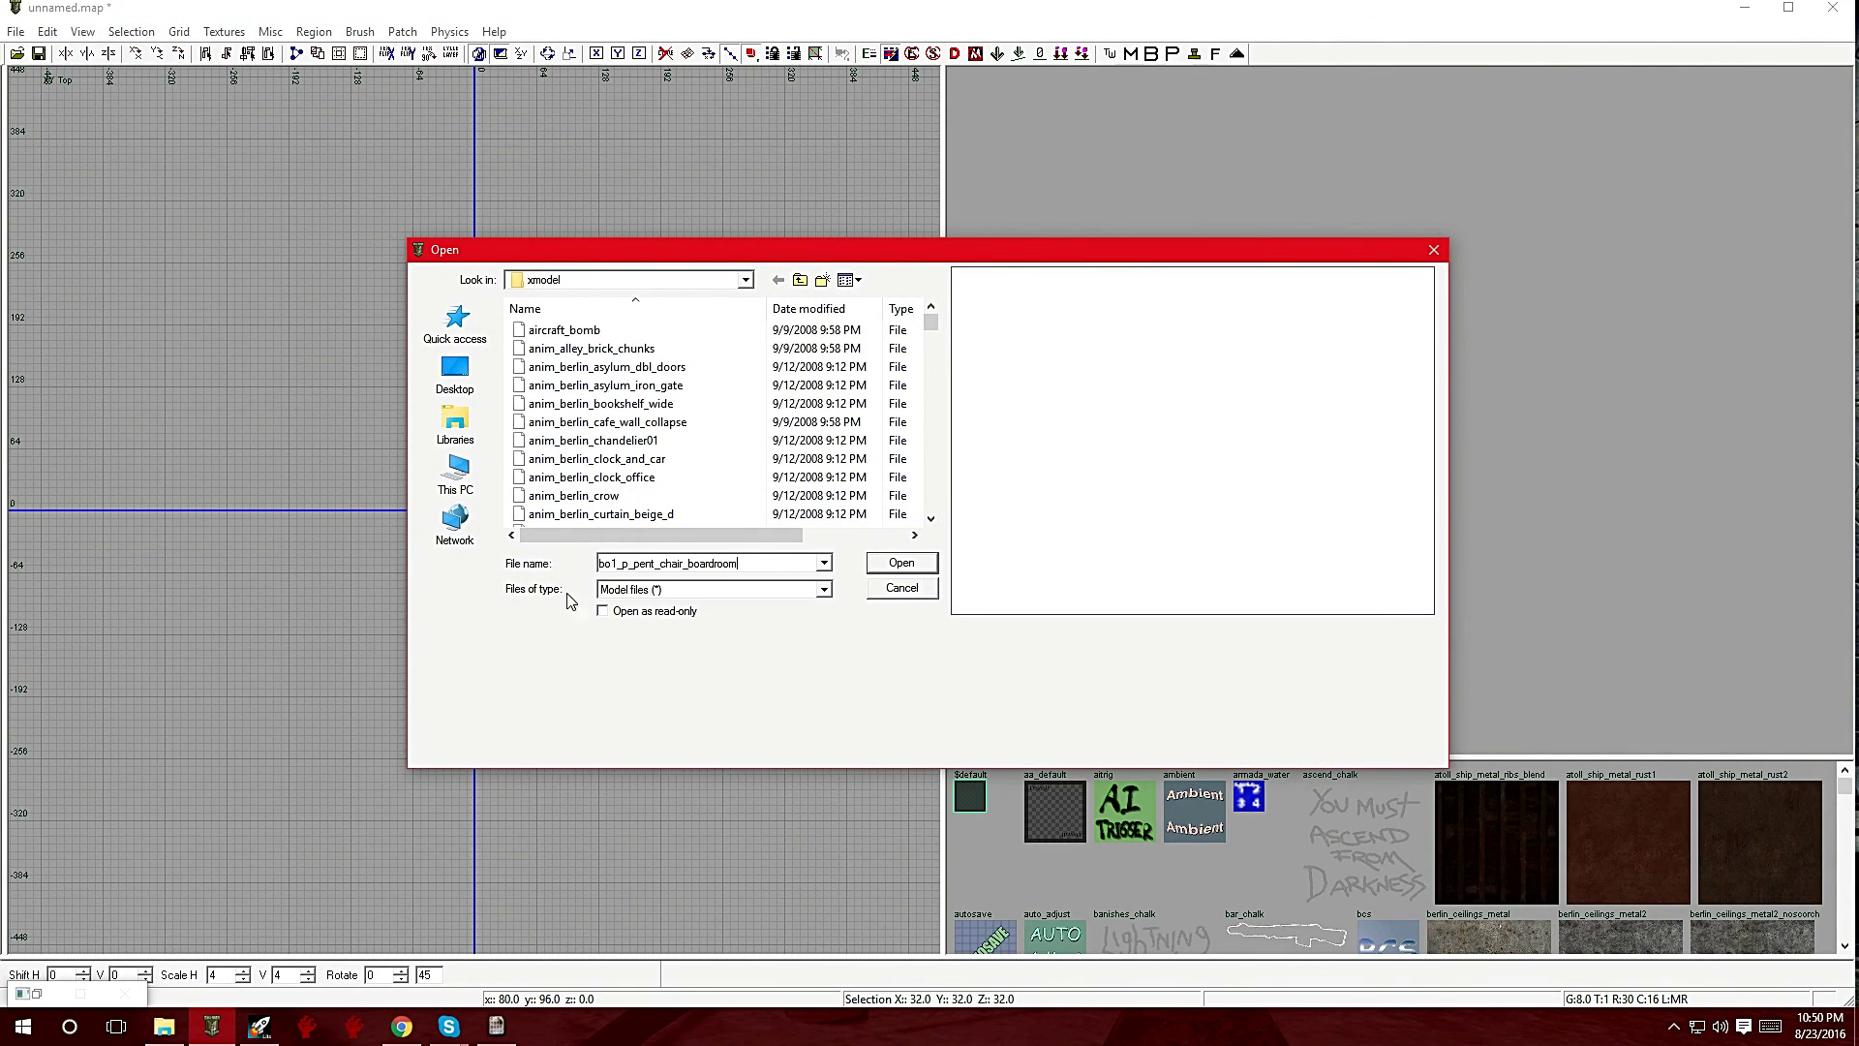
click(896, 565)
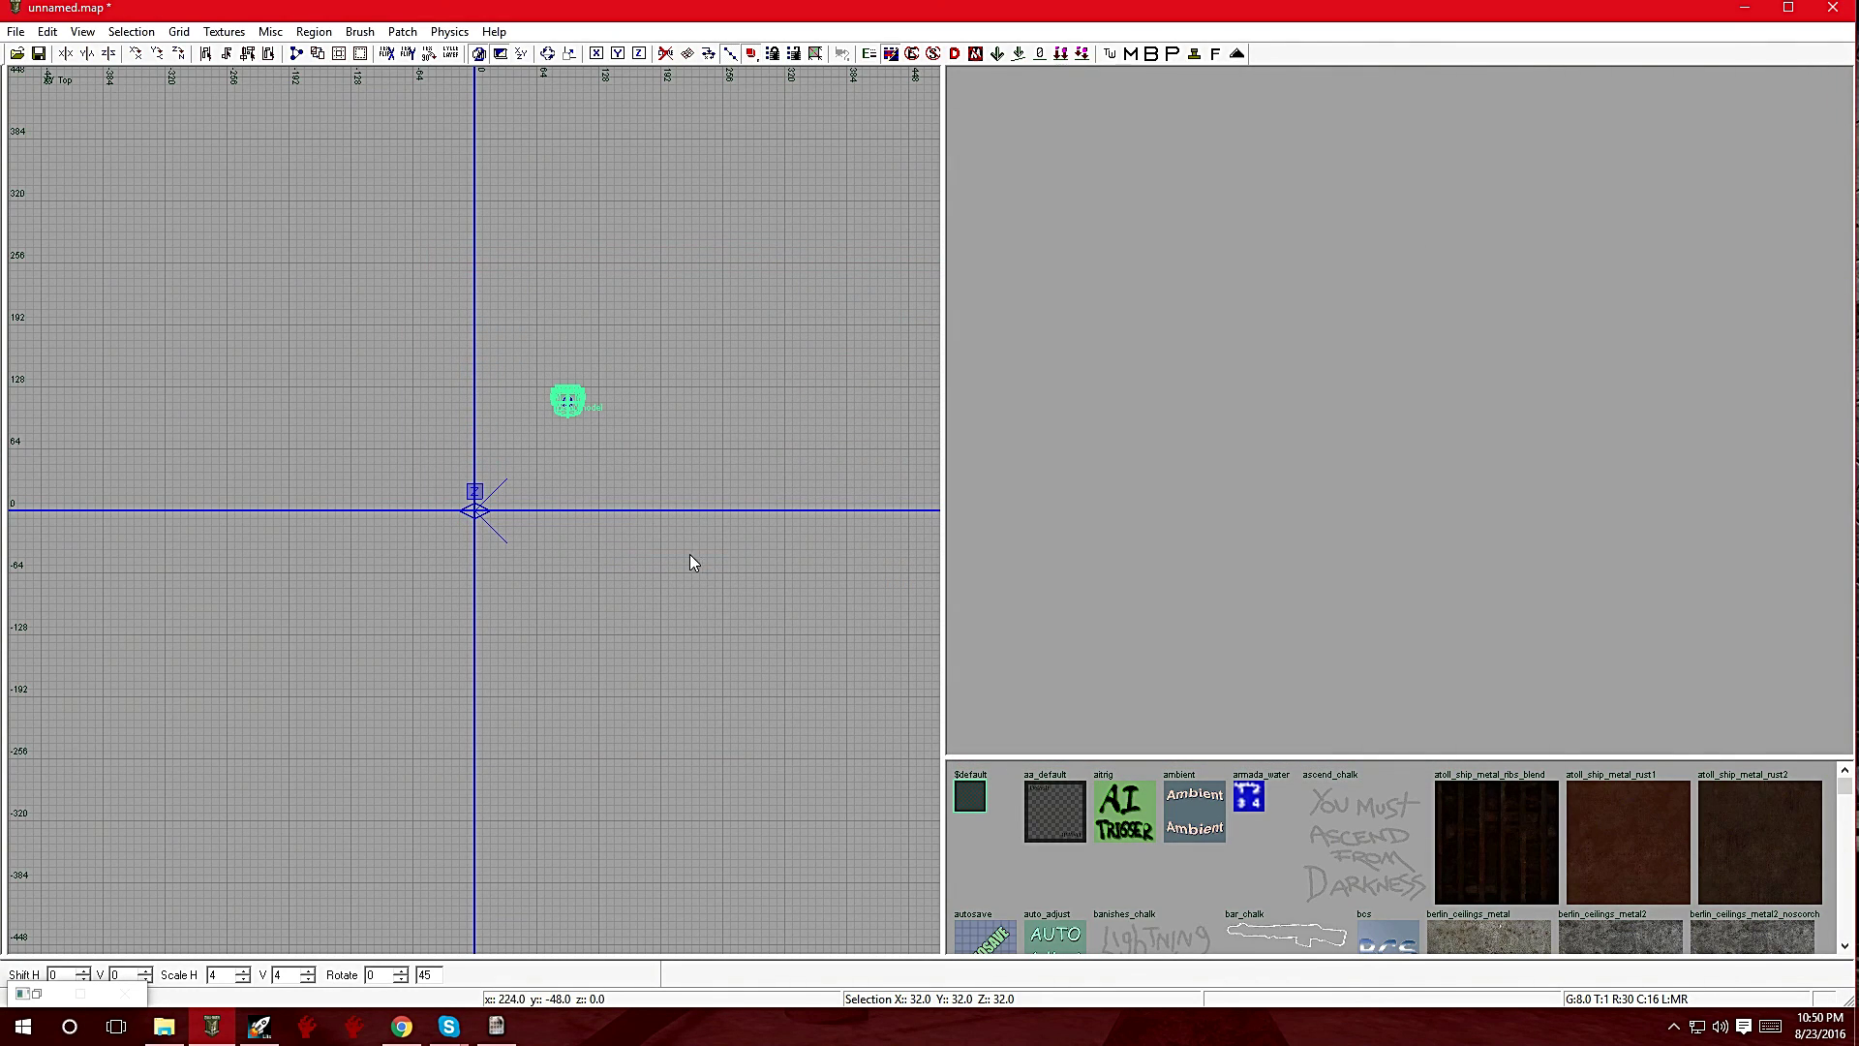
Deselect the placed chair and inspect its model and textures from the front and side in the 3D view.
mouse_move(1221, 484)
right_down()
mouse_move(1259, 504)
mouse_move(1259, 445)
mouse_move(1266, 528)
right_up()
key(Escape)
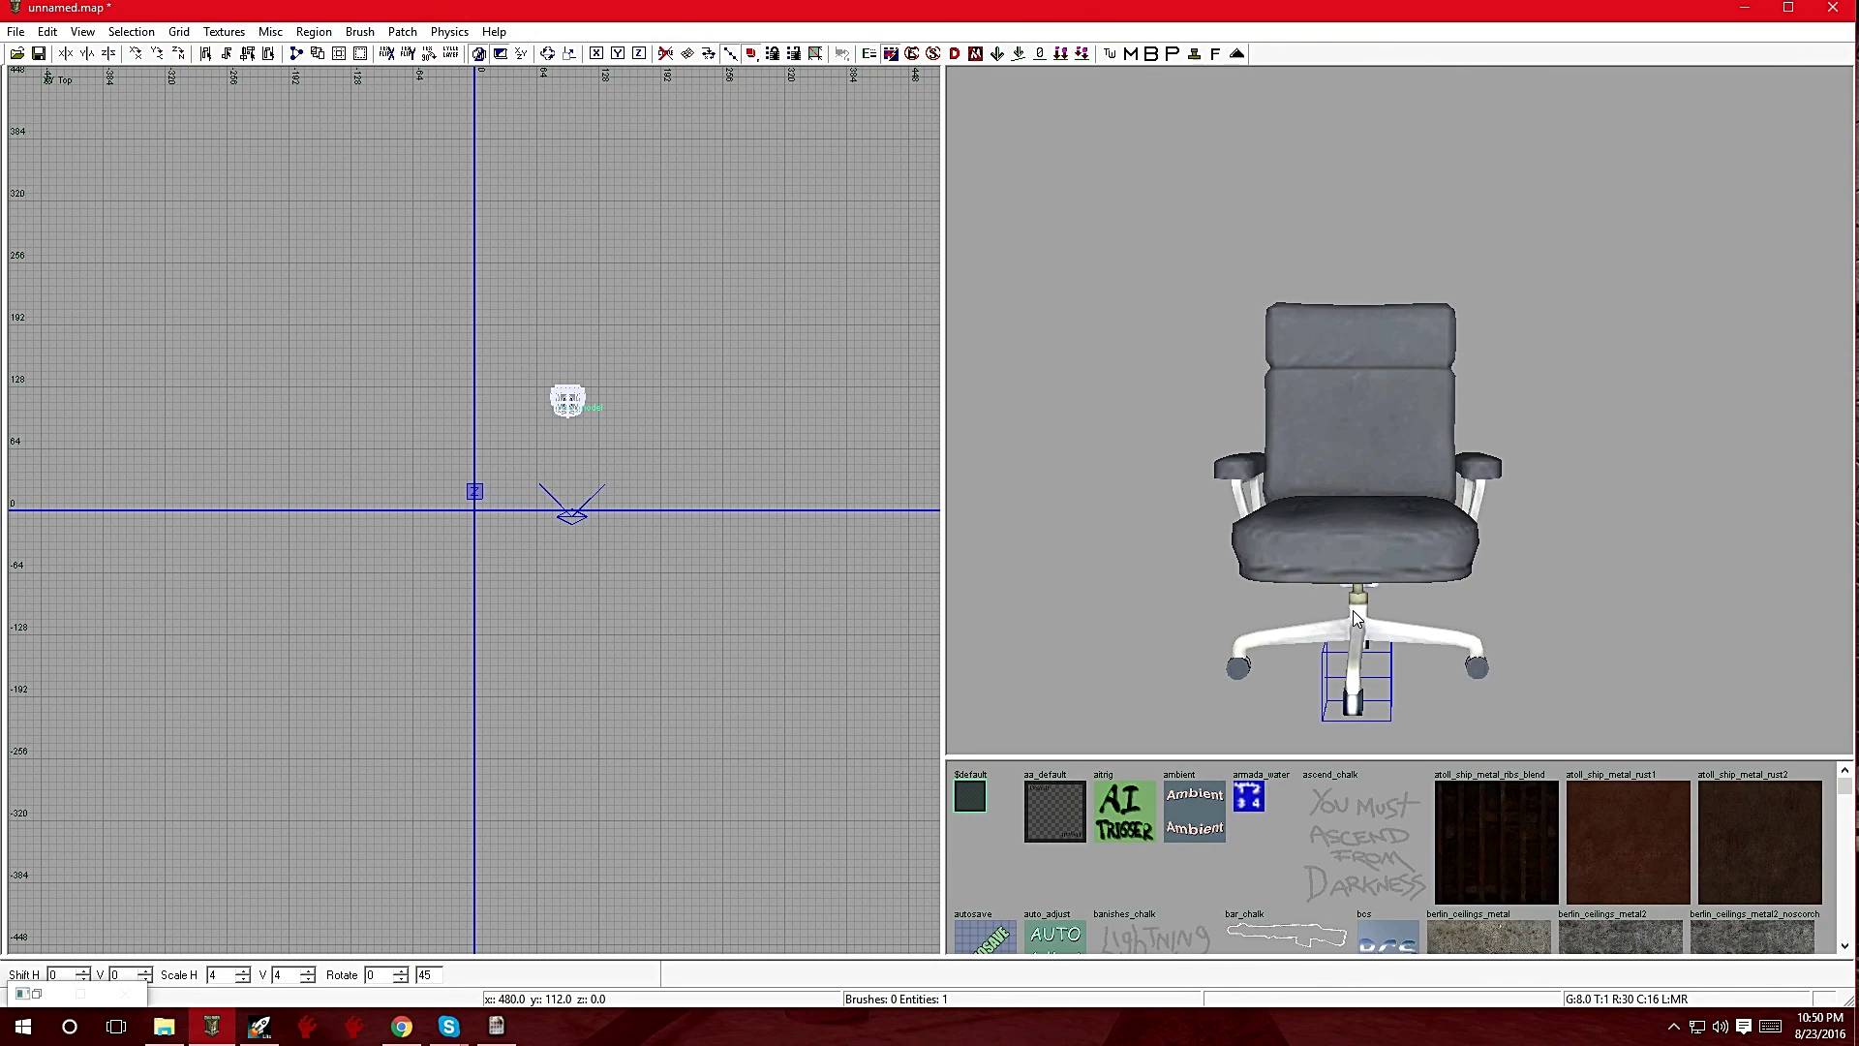
right_drag(1344, 608, 1352, 610)
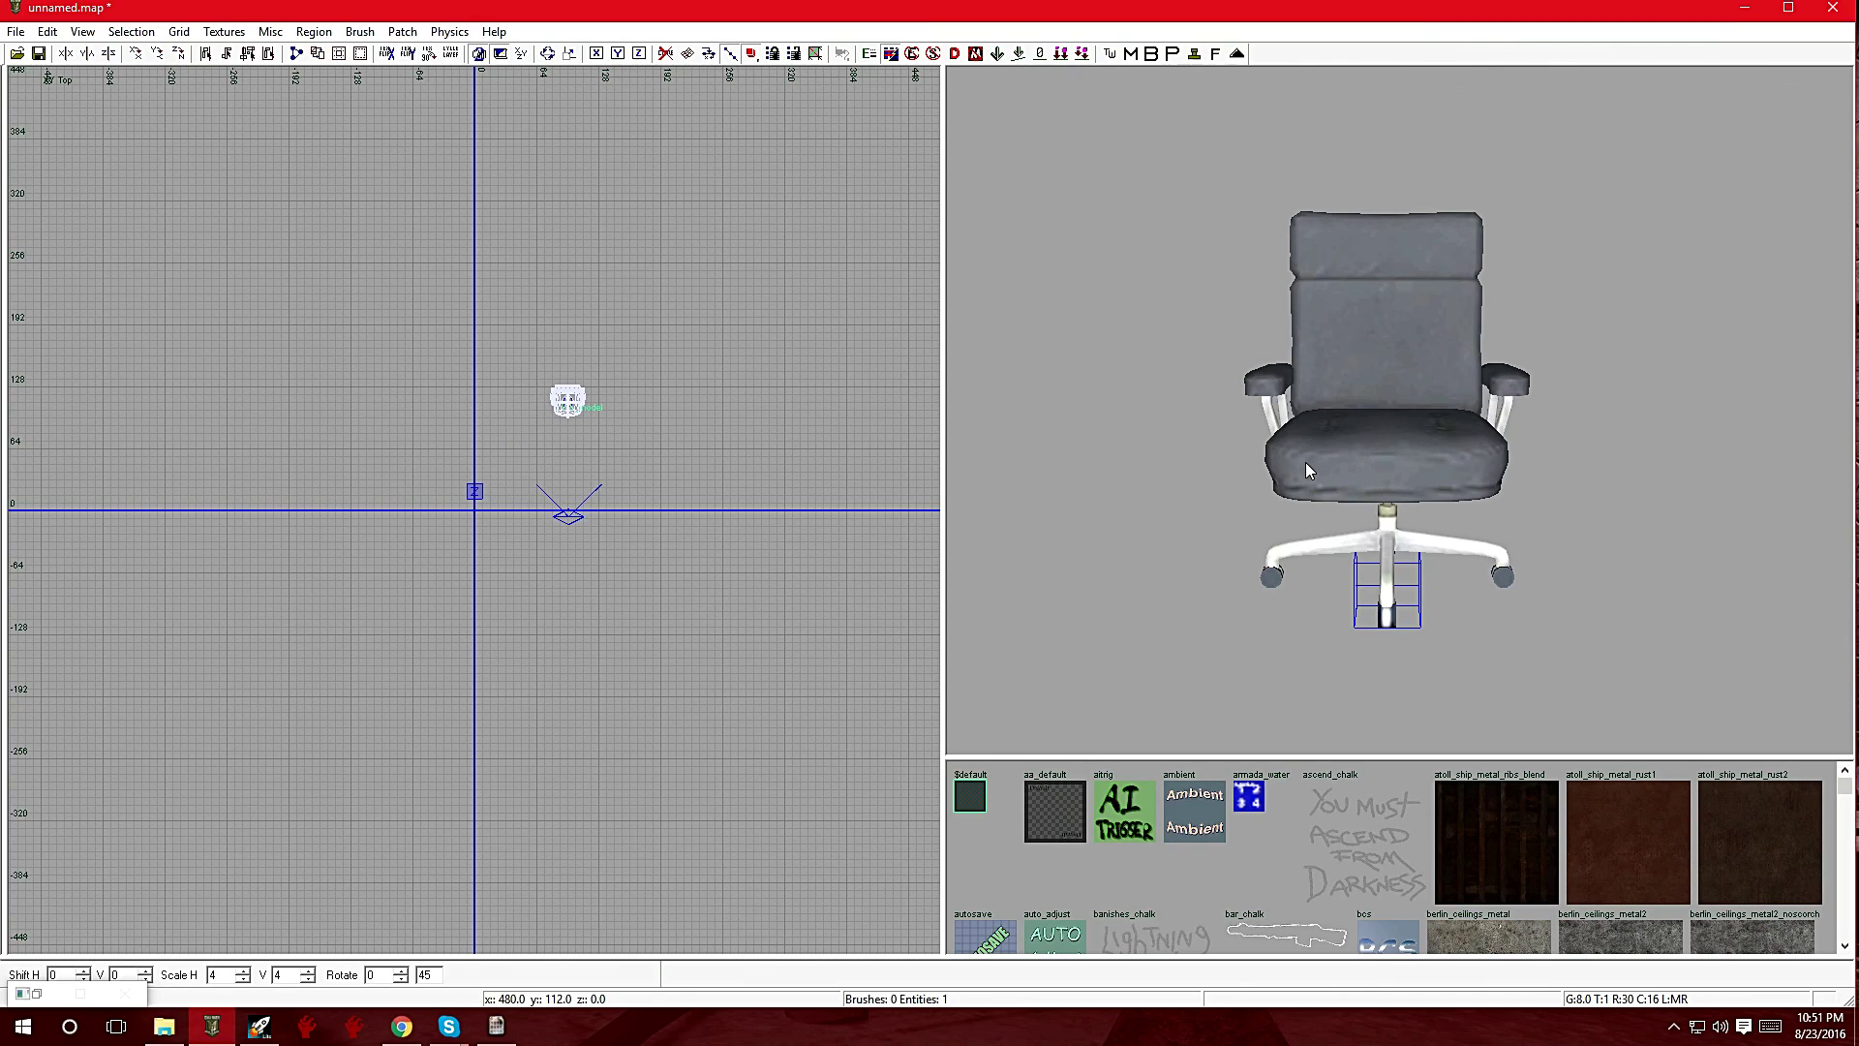
mouse_move(1324, 463)
right_down()
mouse_move(1327, 426)
mouse_move(1361, 449)
mouse_move(1324, 463)
right_up()
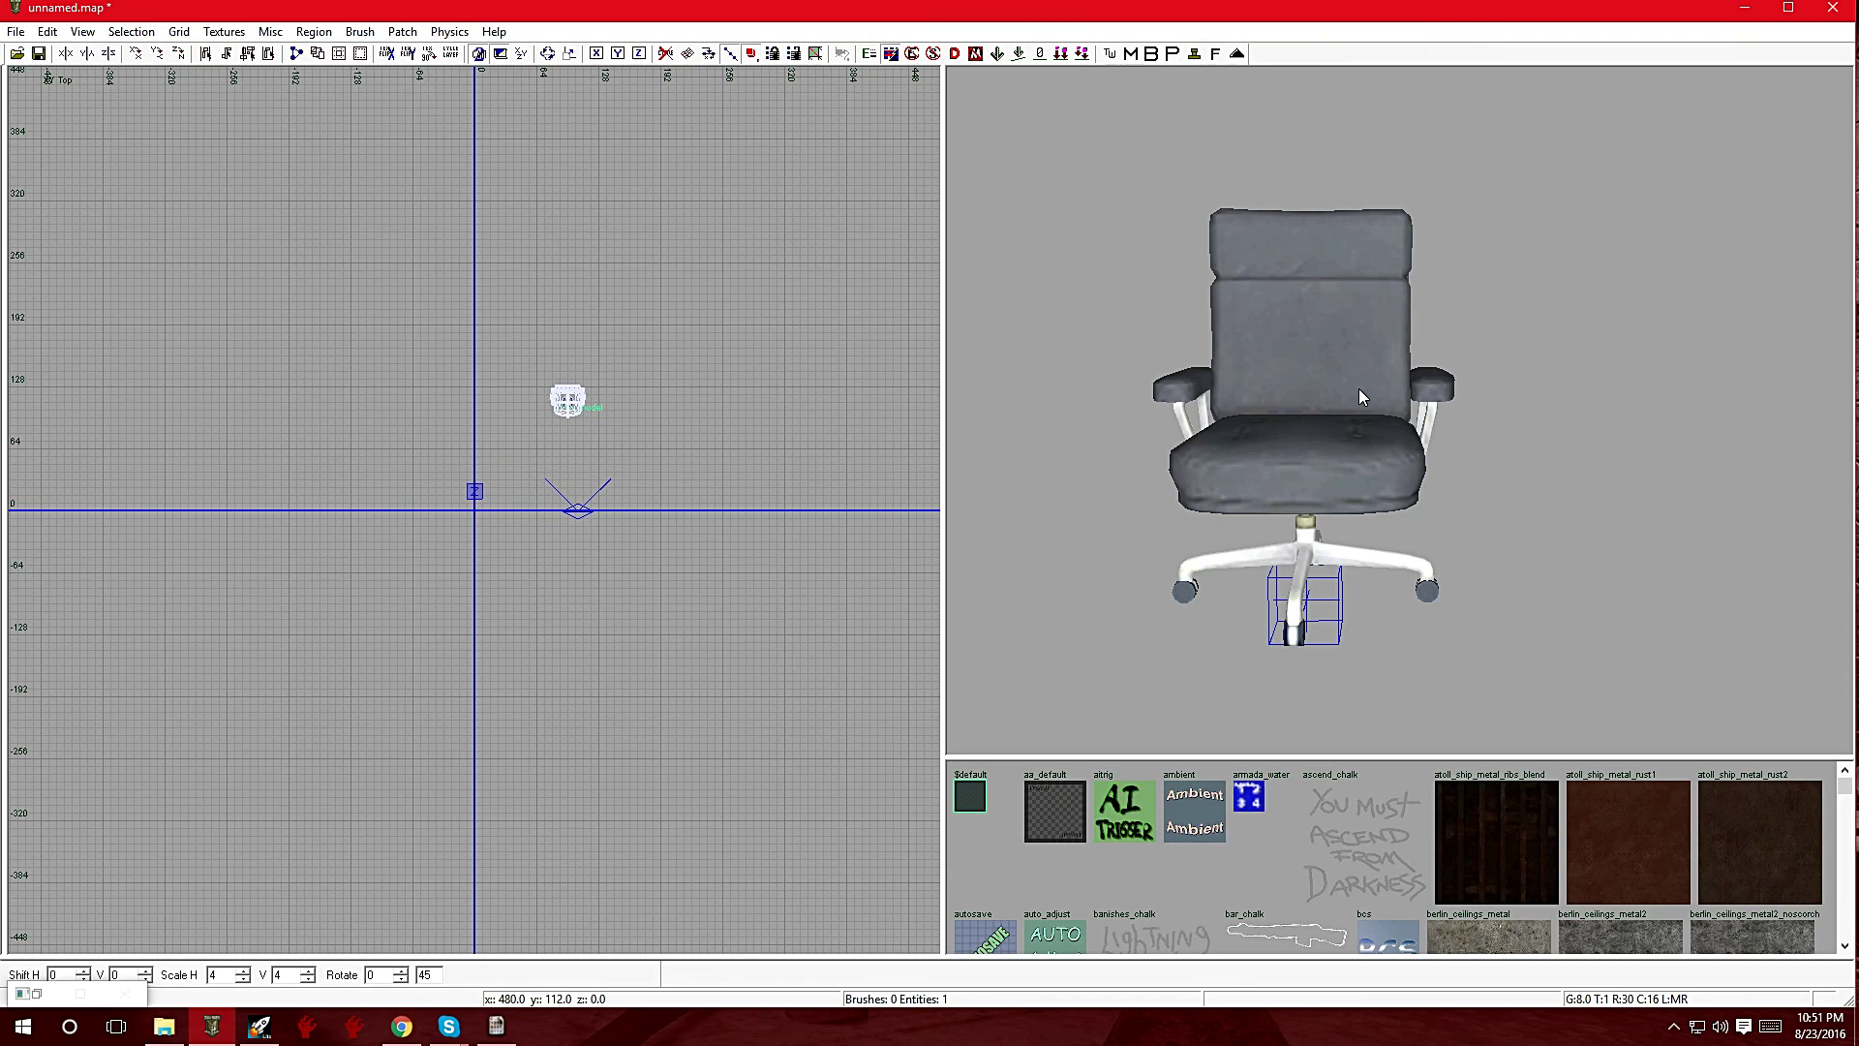
right_drag(1357, 388, 1350, 451)
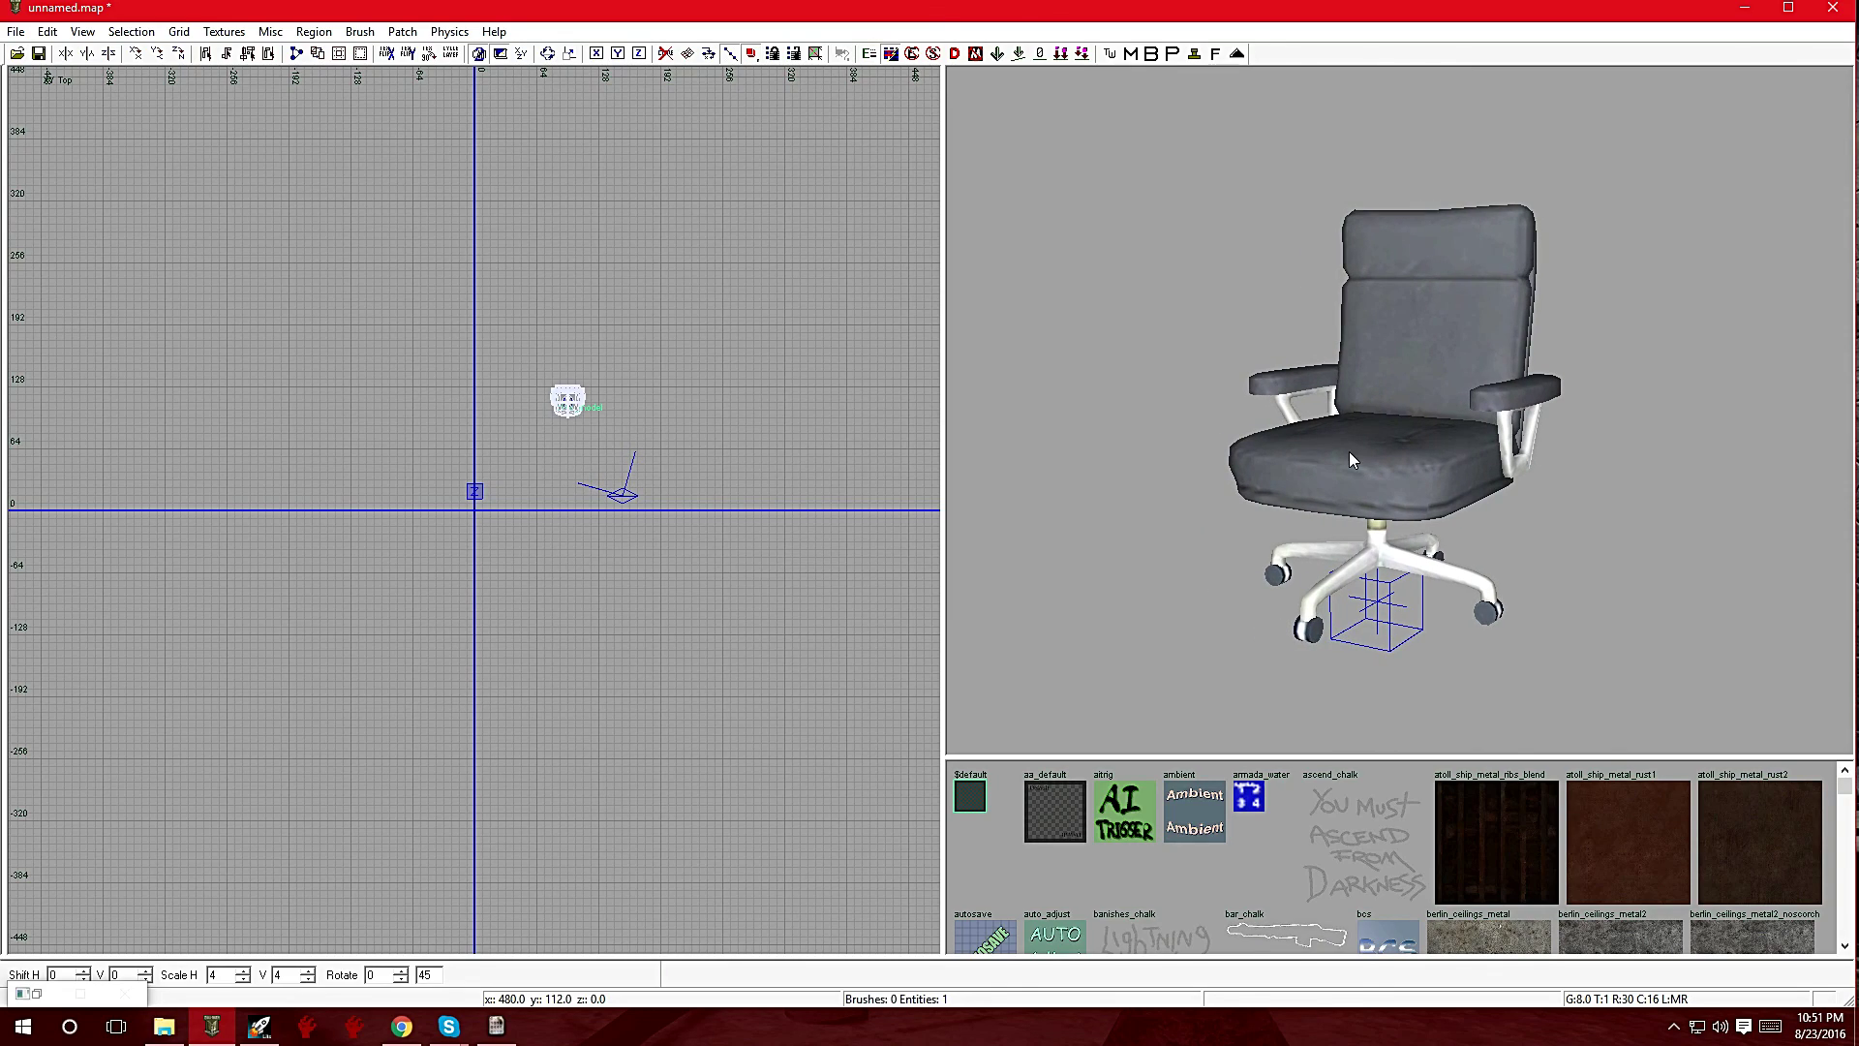